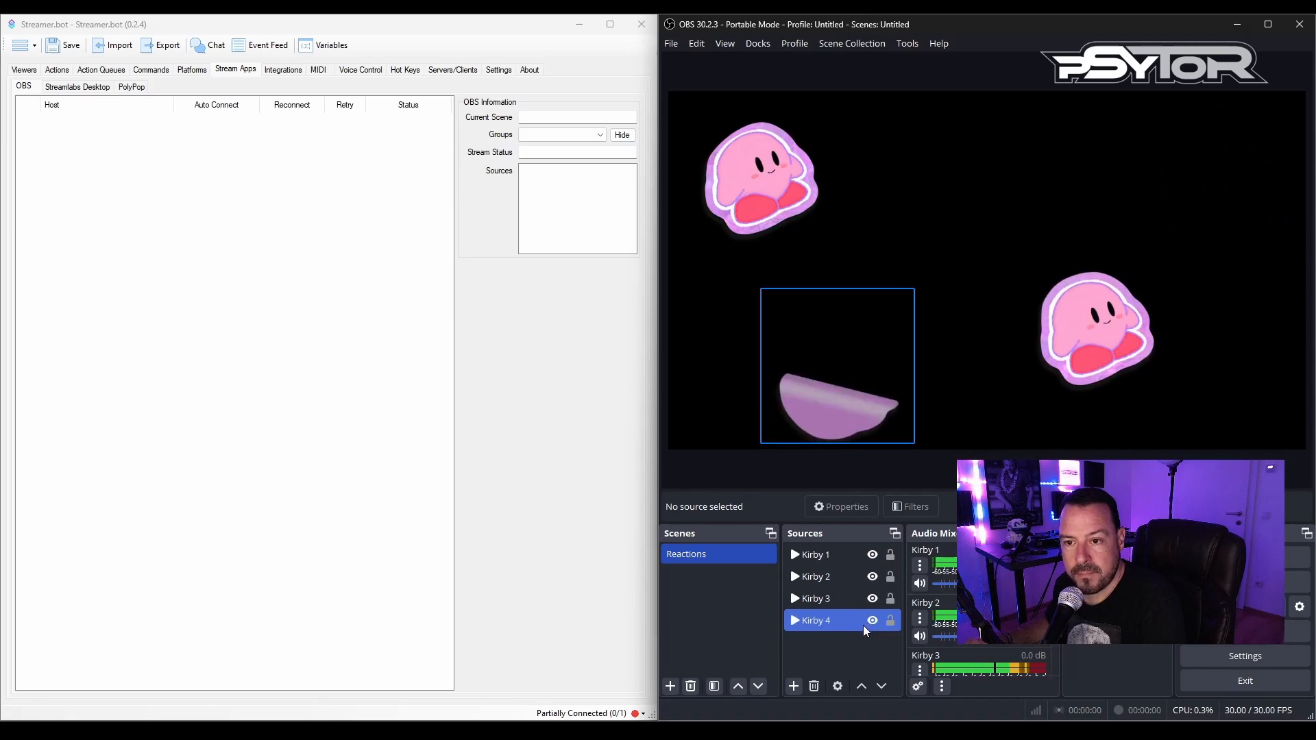
Hide the Kirby 1, Kirby 2, Kirby 3 and Kirby 4 sources in the Reactions scene.
click(875, 551)
click(873, 555)
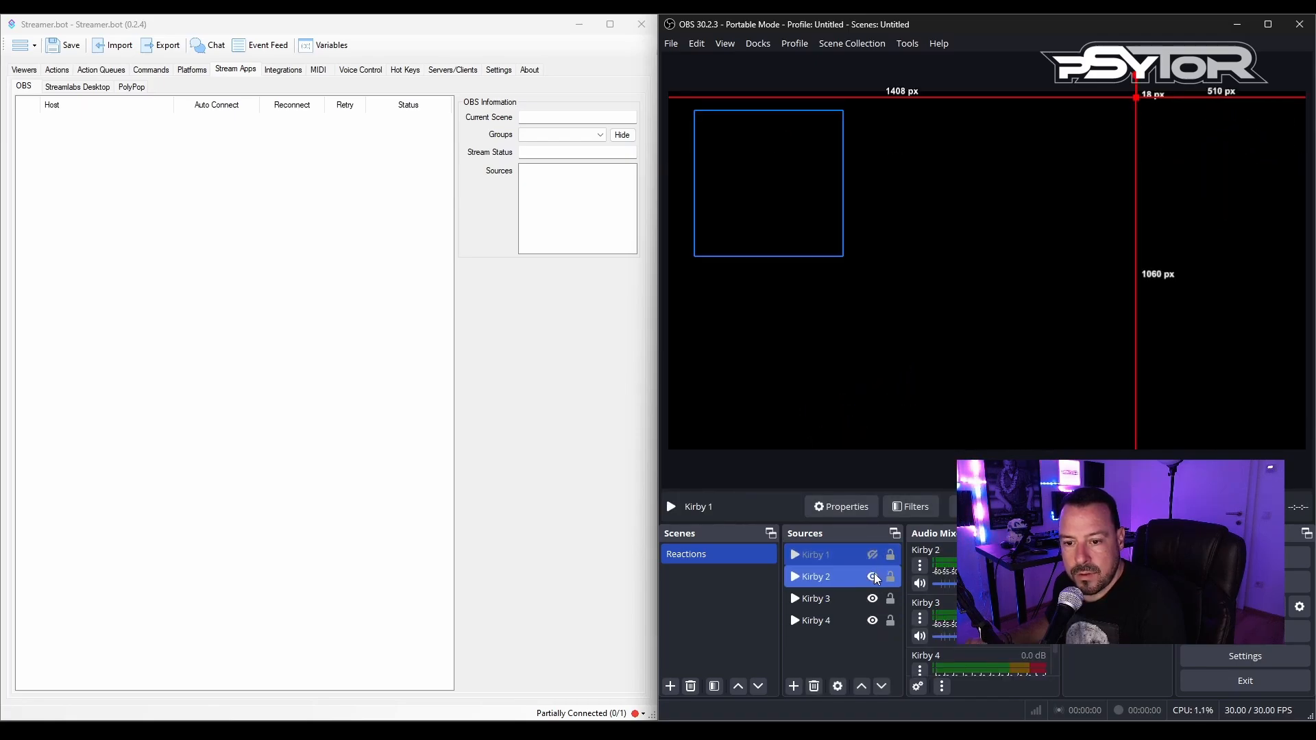
click(872, 576)
click(873, 599)
click(872, 621)
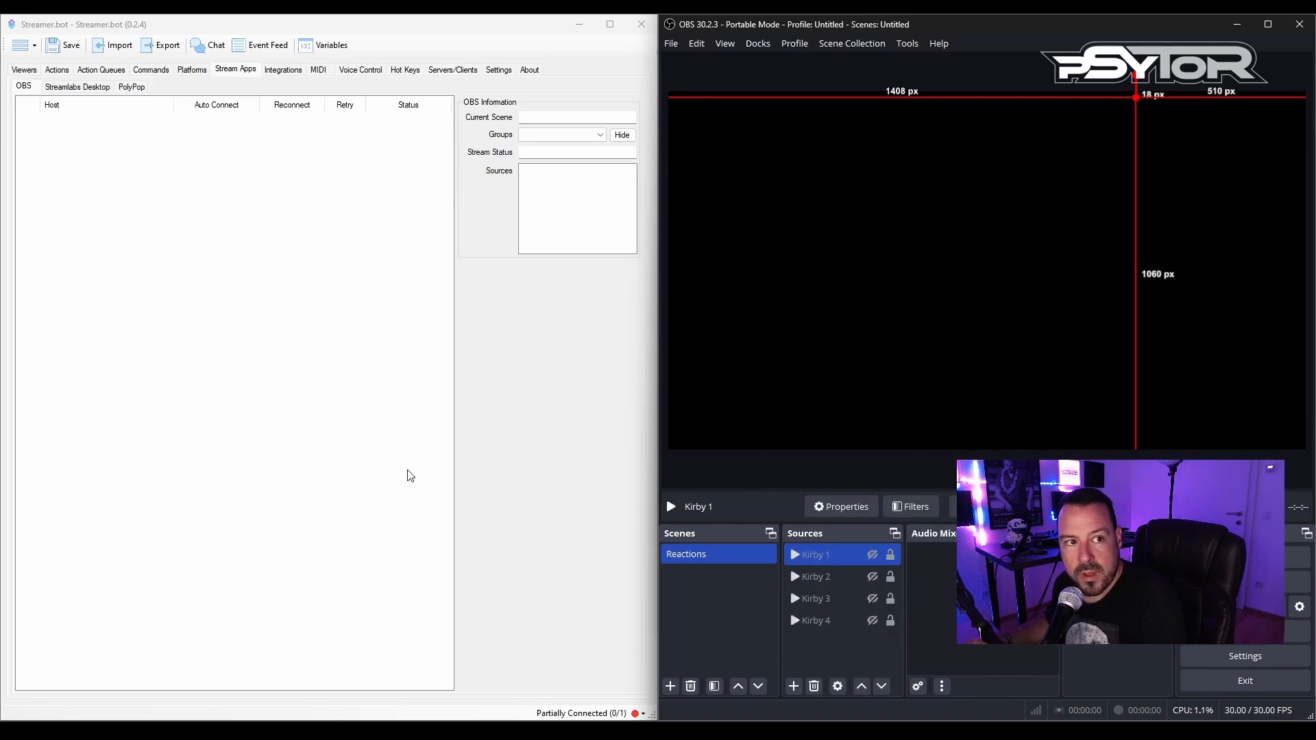
click(342, 296)
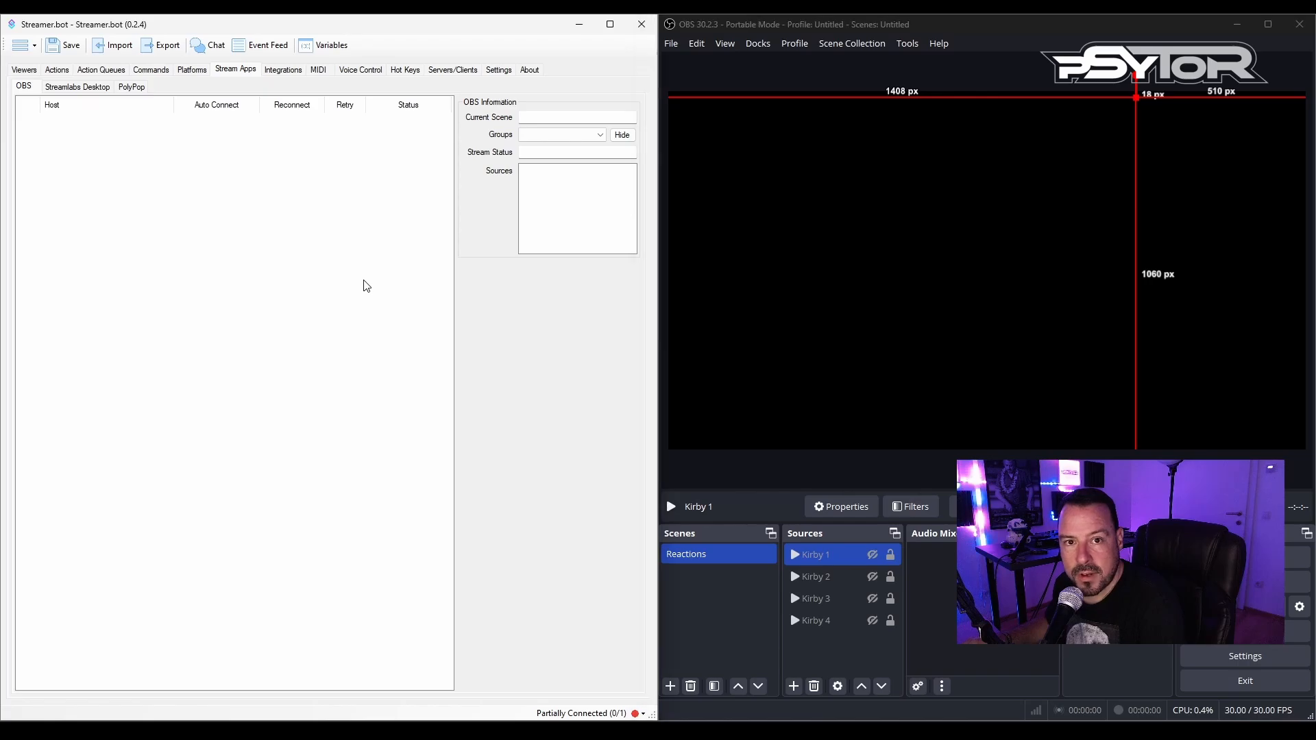
Enable the WebSocket server with authentication in the OBS WebSocket server settings and save them.
click(915, 45)
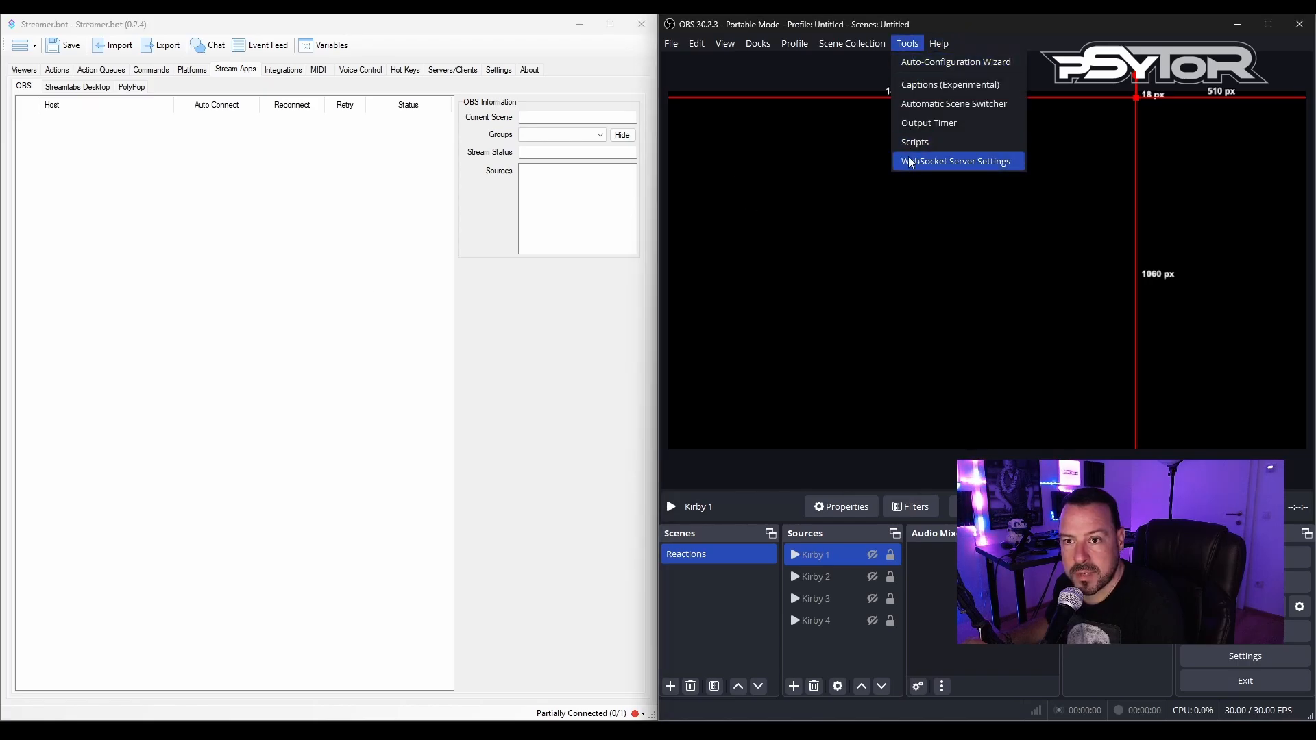
click(907, 43)
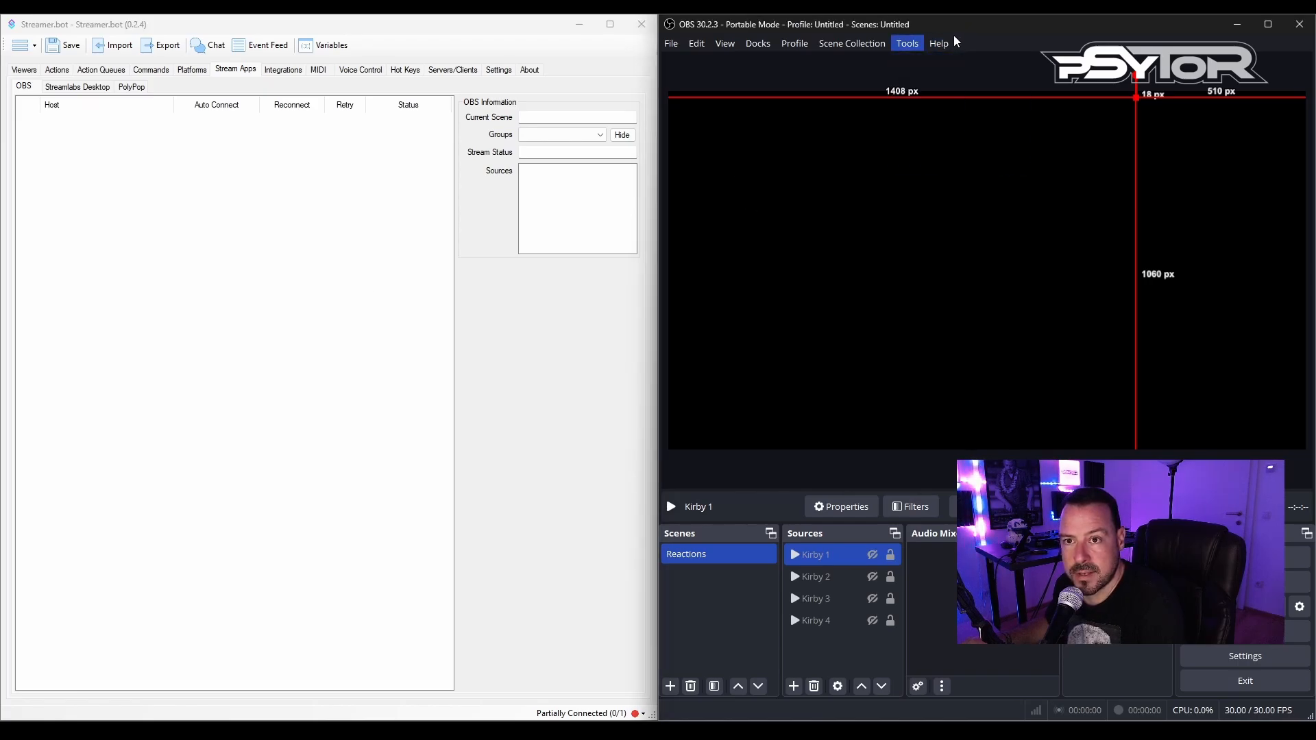
click(907, 43)
click(910, 163)
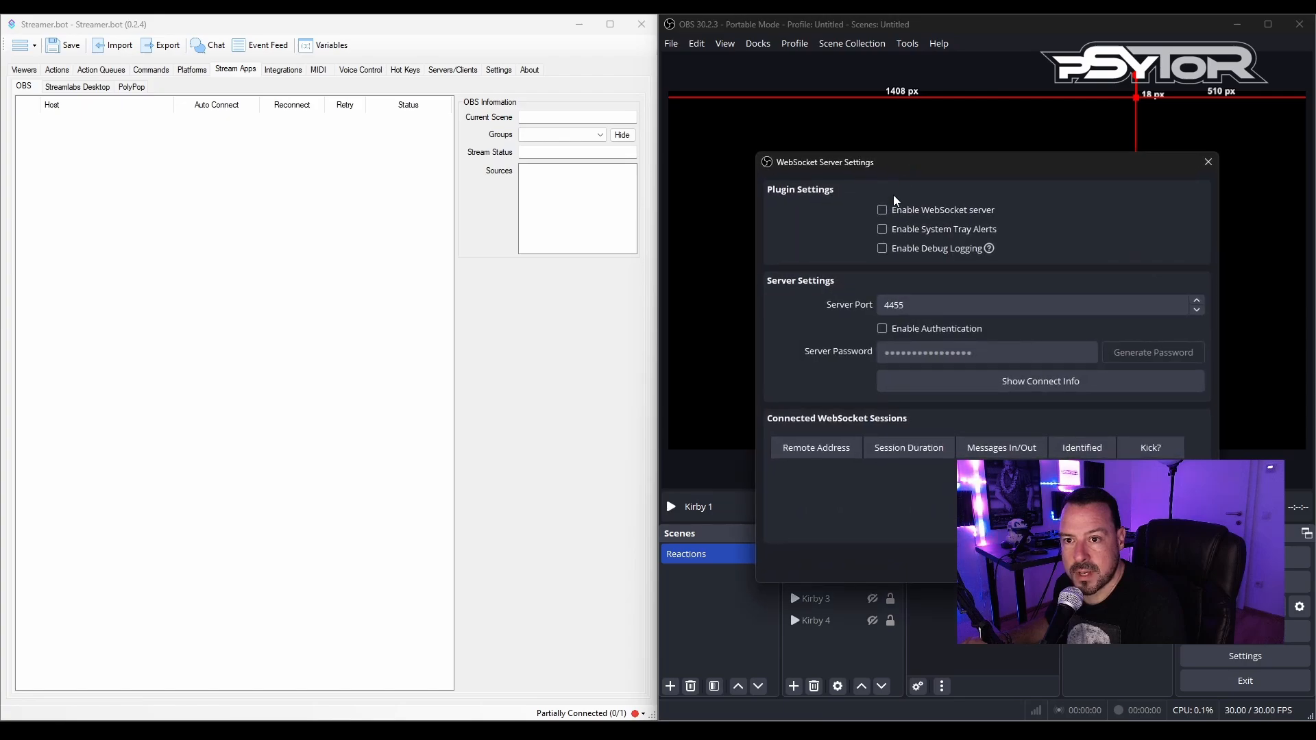
click(883, 328)
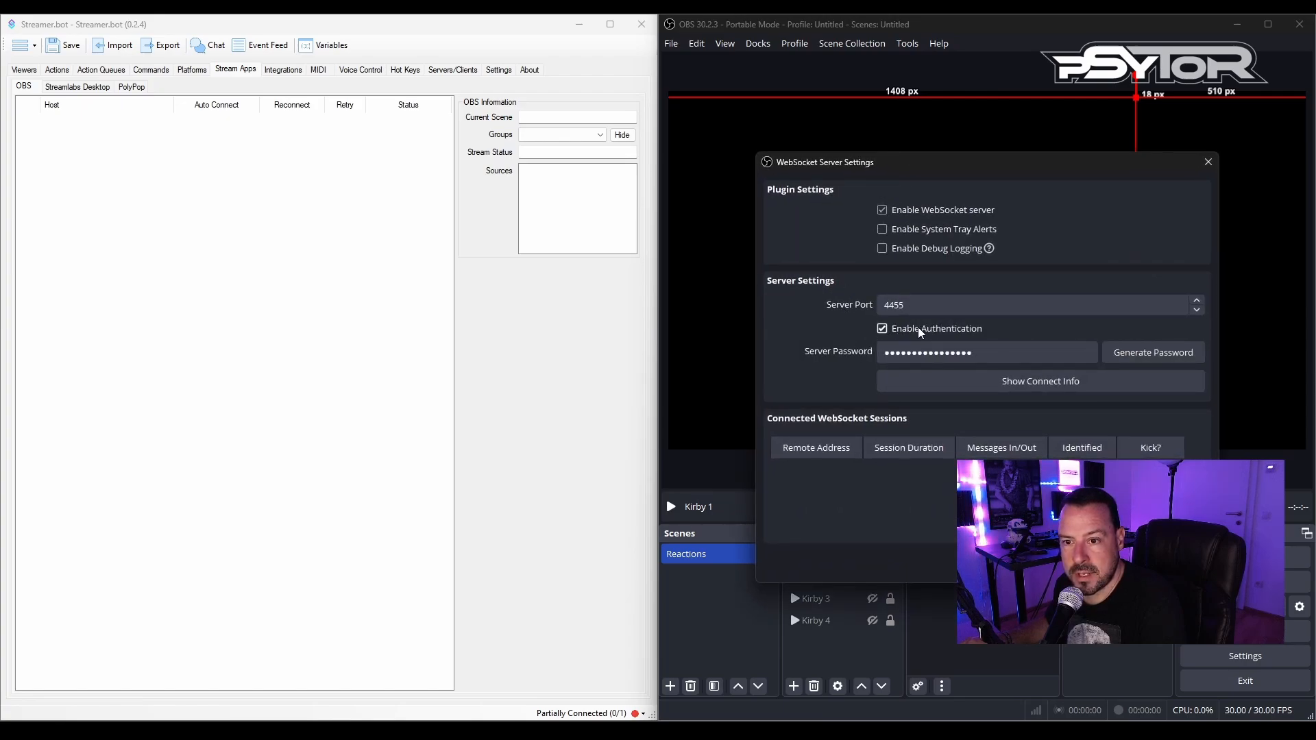
drag(984, 352, 867, 357)
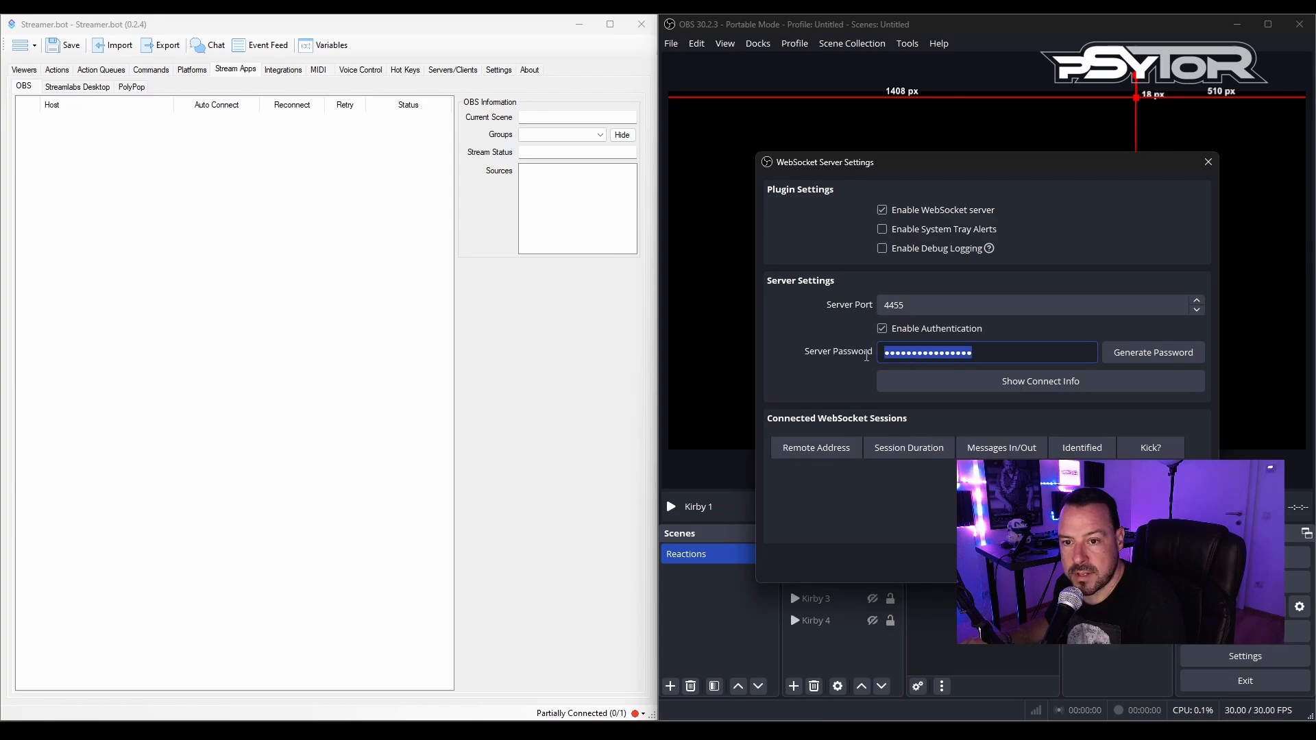
click(983, 348)
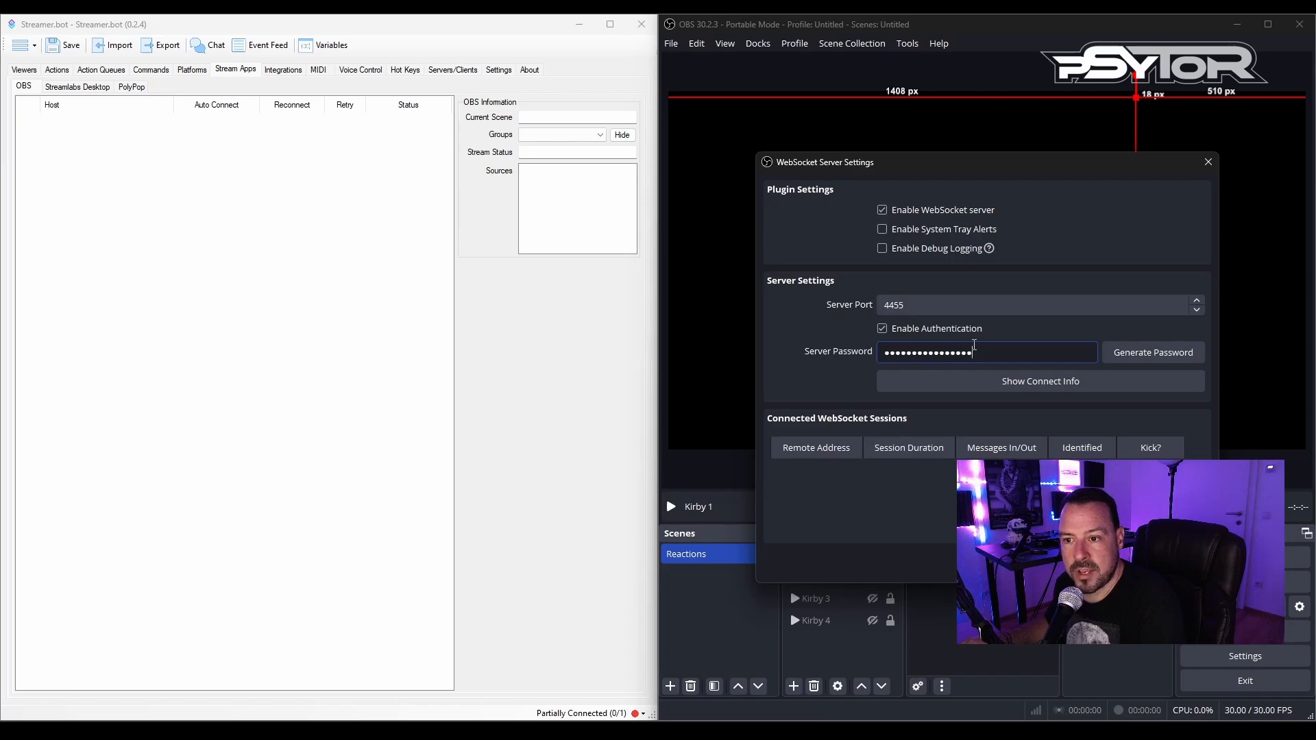
click(1178, 563)
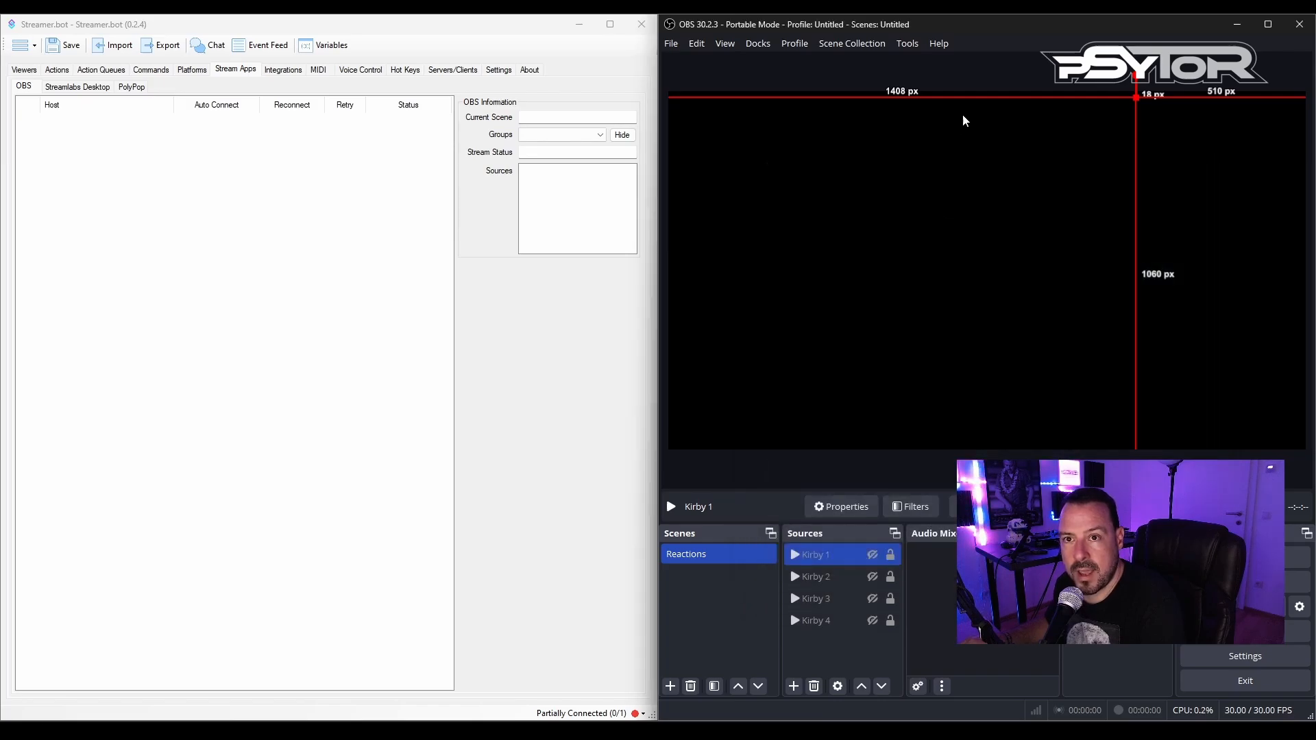
Copy the server password from the WebSocket connect info, then close the WebSocket settings.
click(911, 44)
click(926, 164)
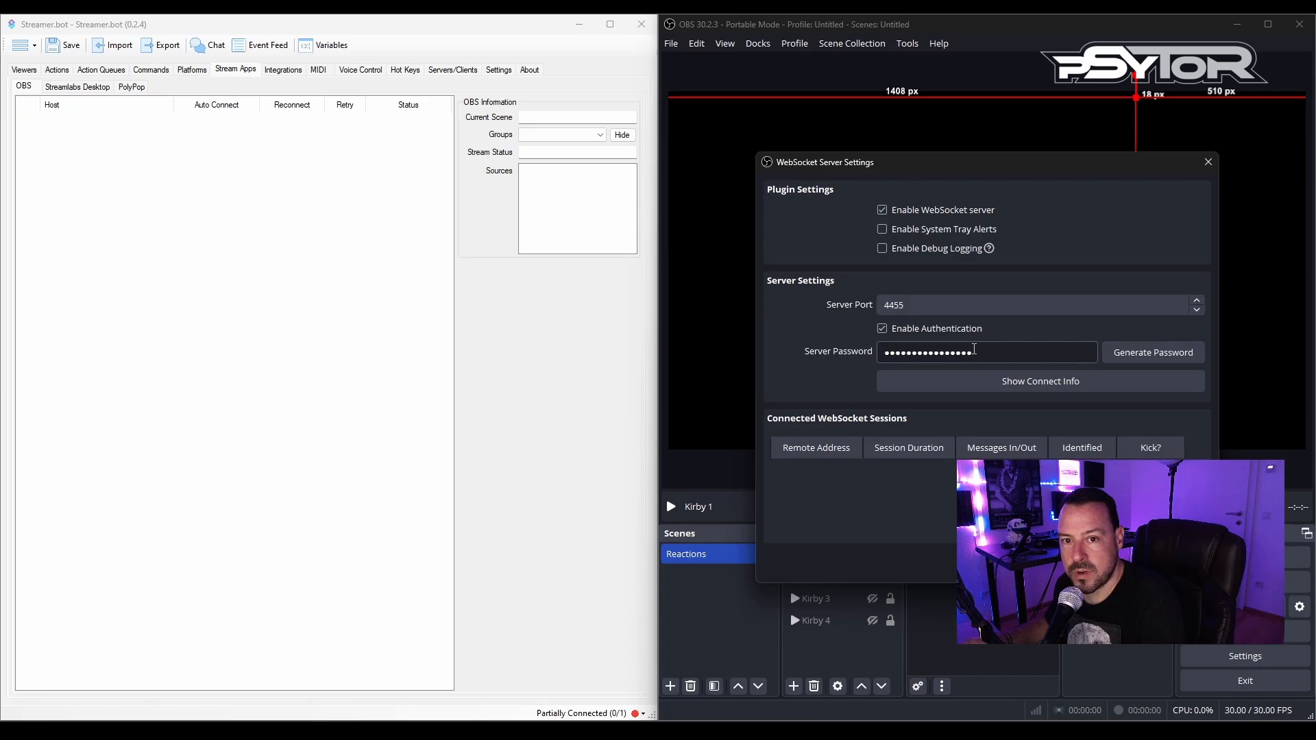
click(1017, 383)
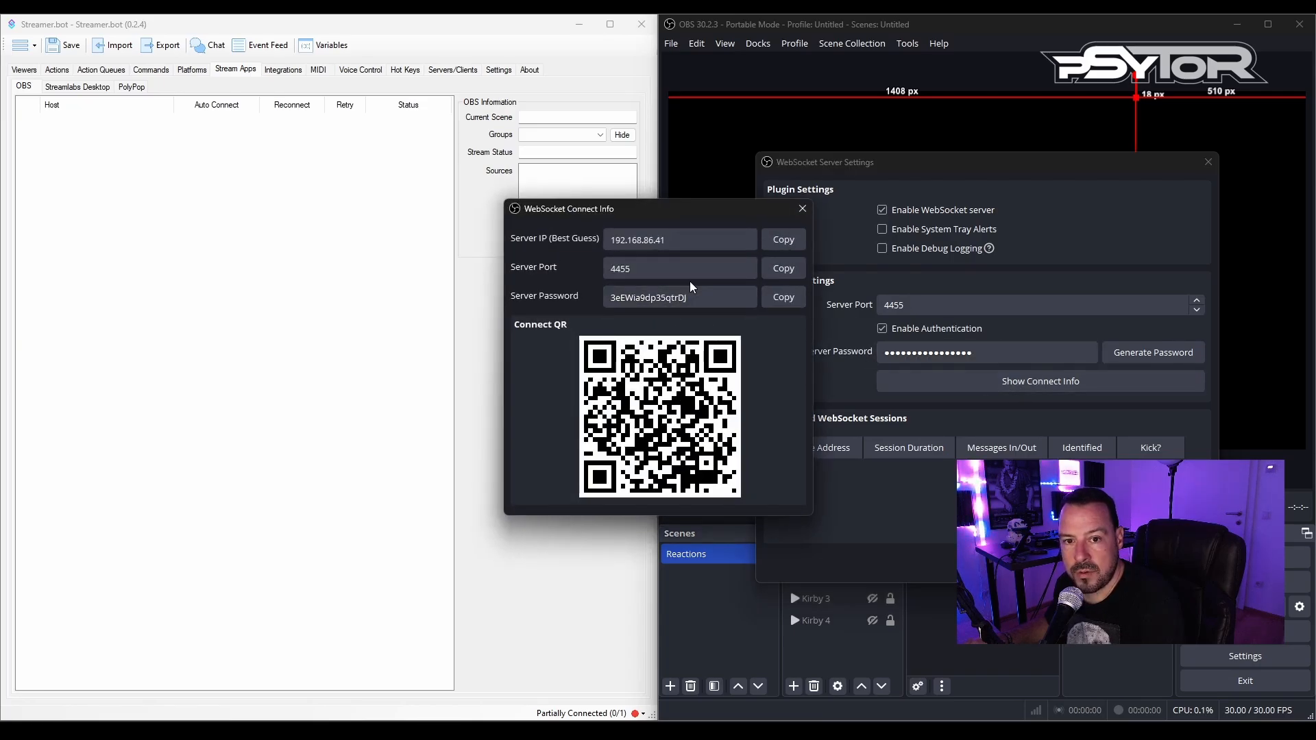
click(780, 297)
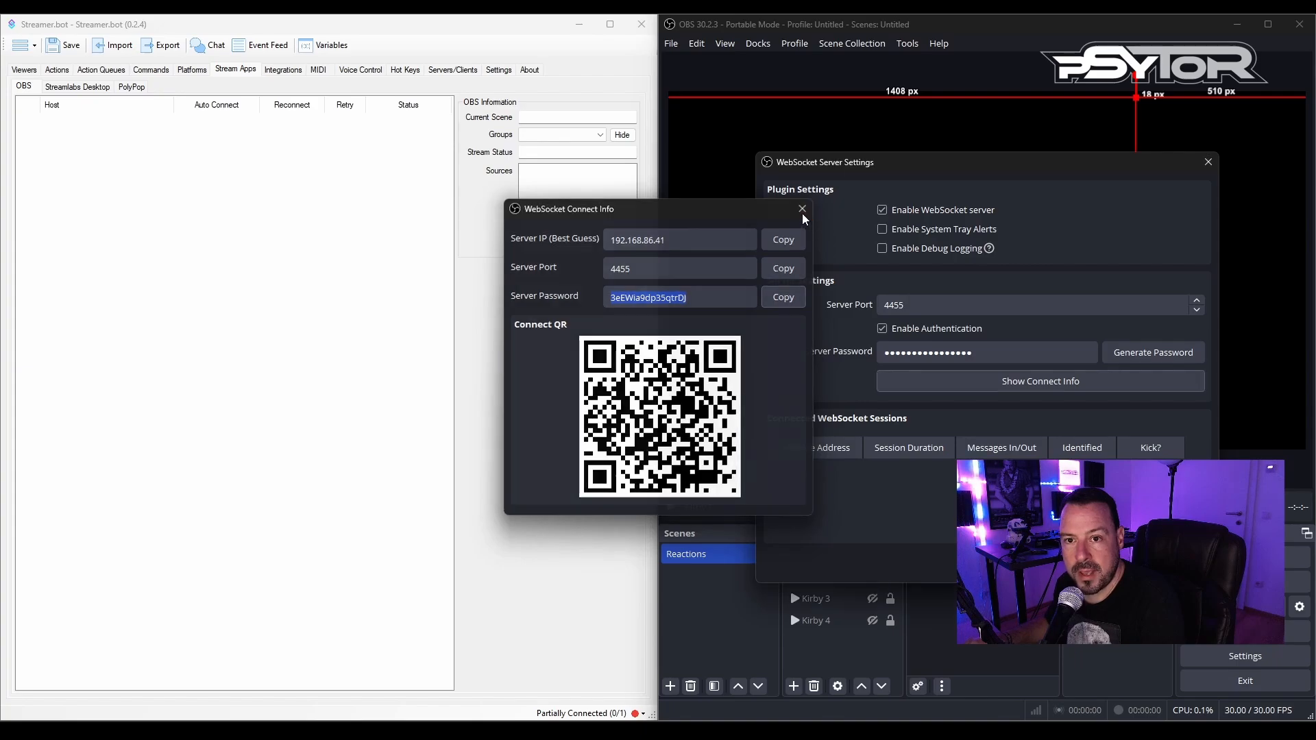
click(801, 209)
click(1068, 564)
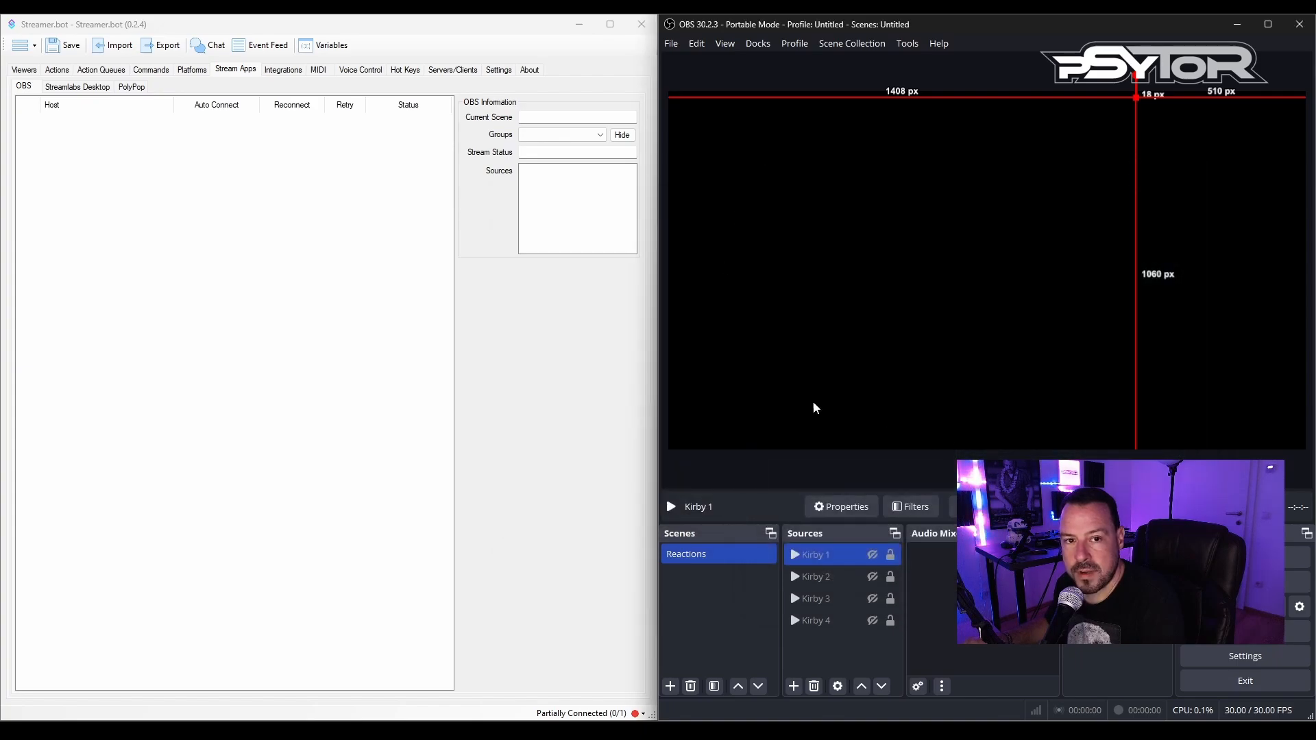
In Streamer.bot, start a new OBS connection named OBS and paste the server password into it.
click(169, 223)
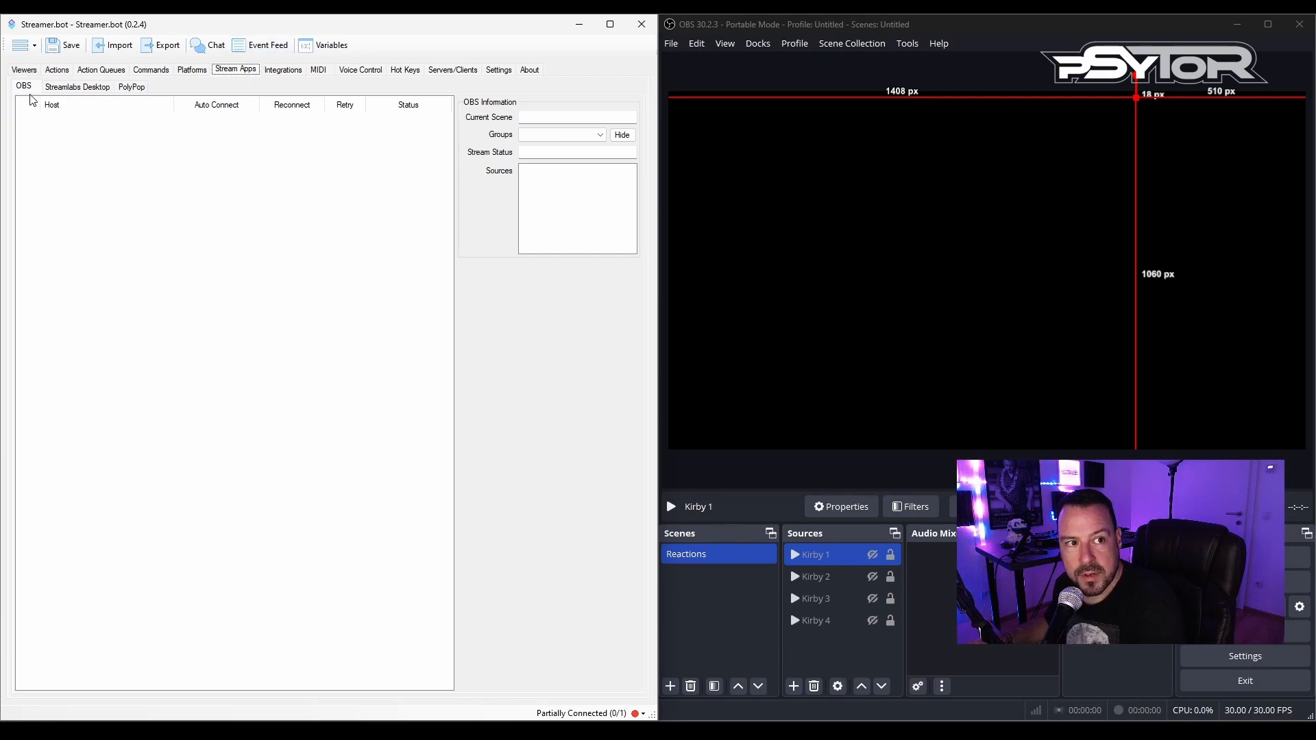
right_click(39, 145)
click(61, 158)
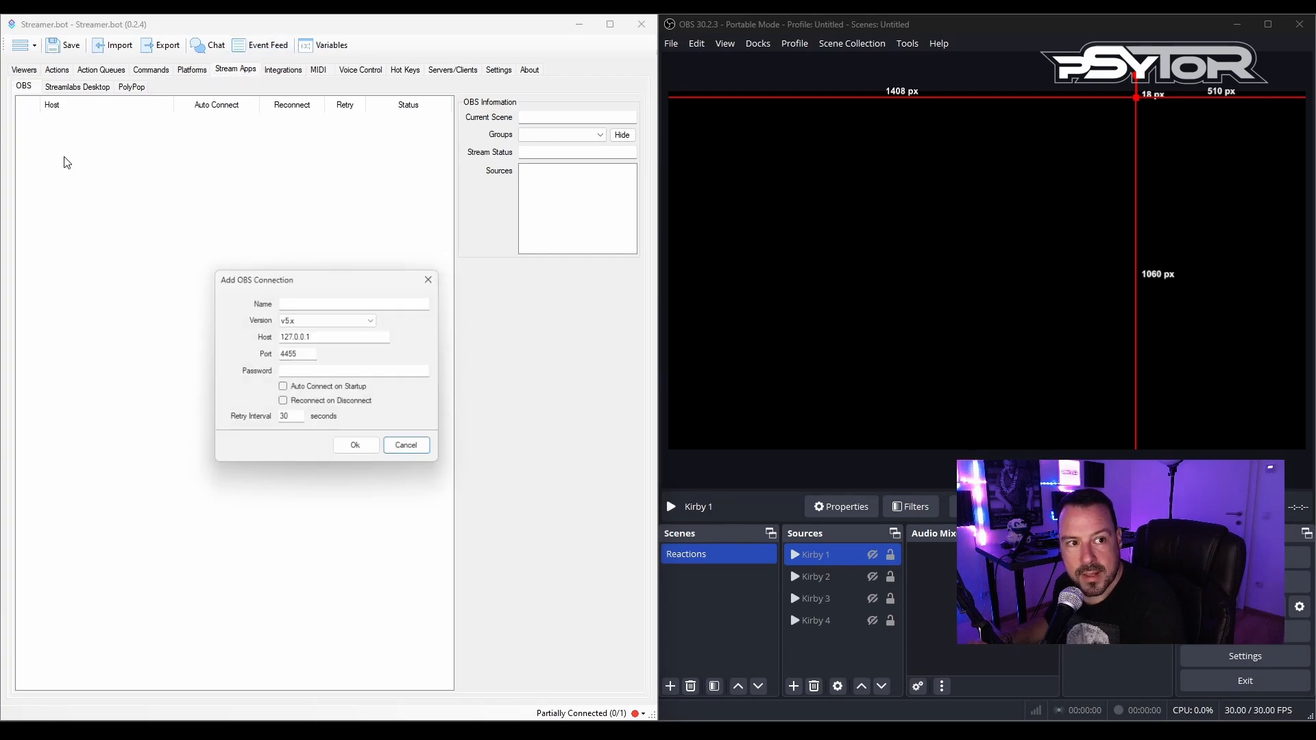
click(294, 301)
text(O)
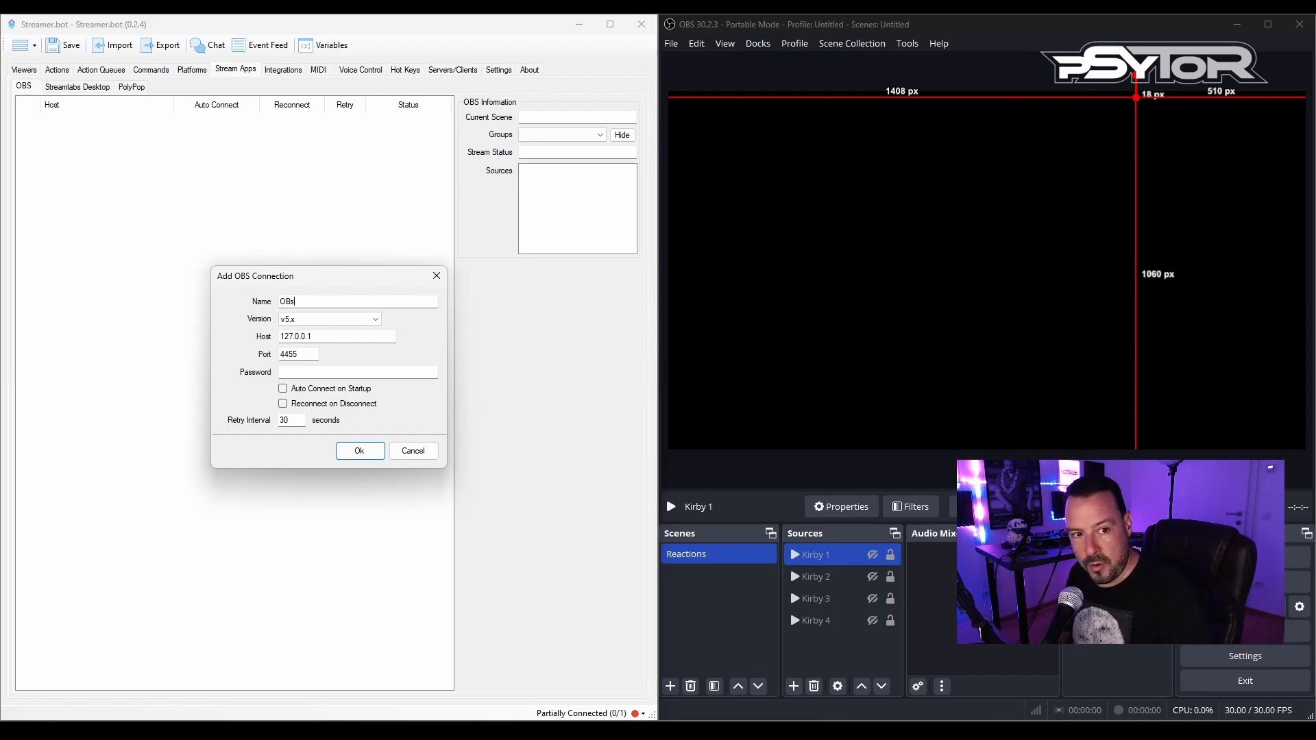
text(BS)
key(Tab)
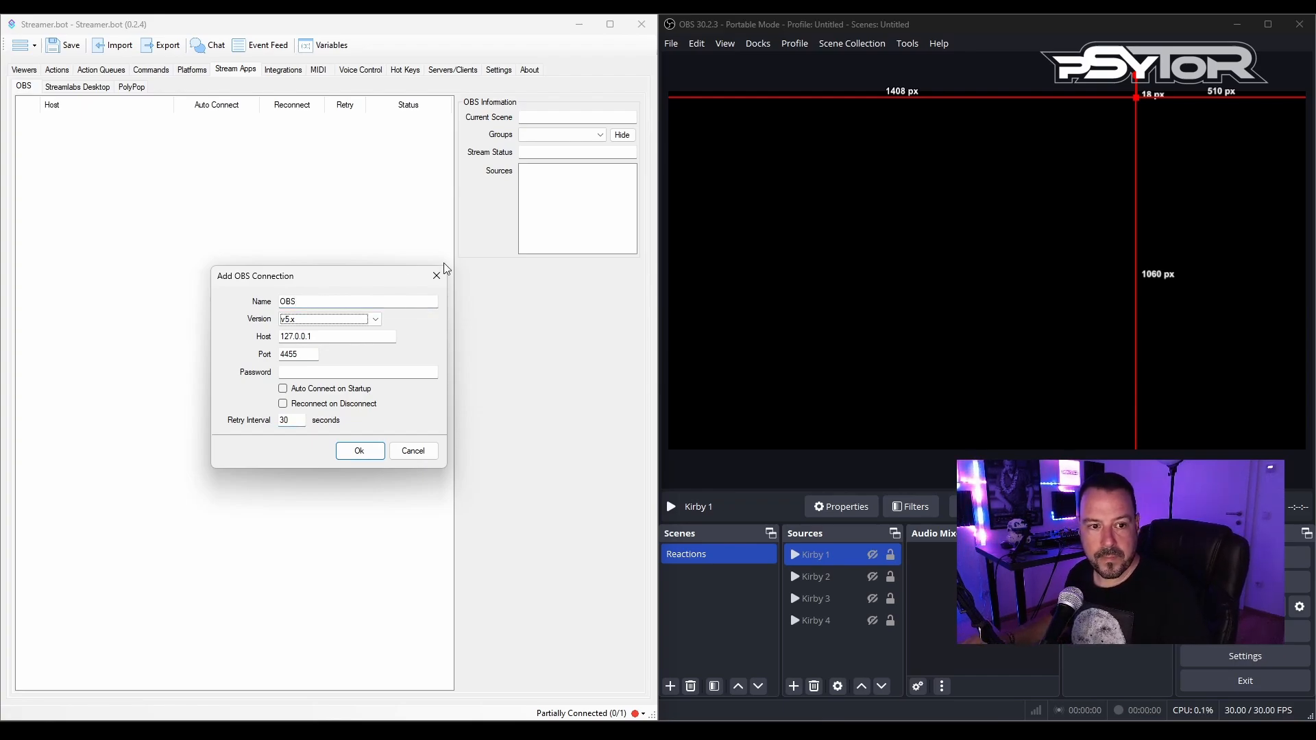
click(388, 371)
key(ctrl+v)
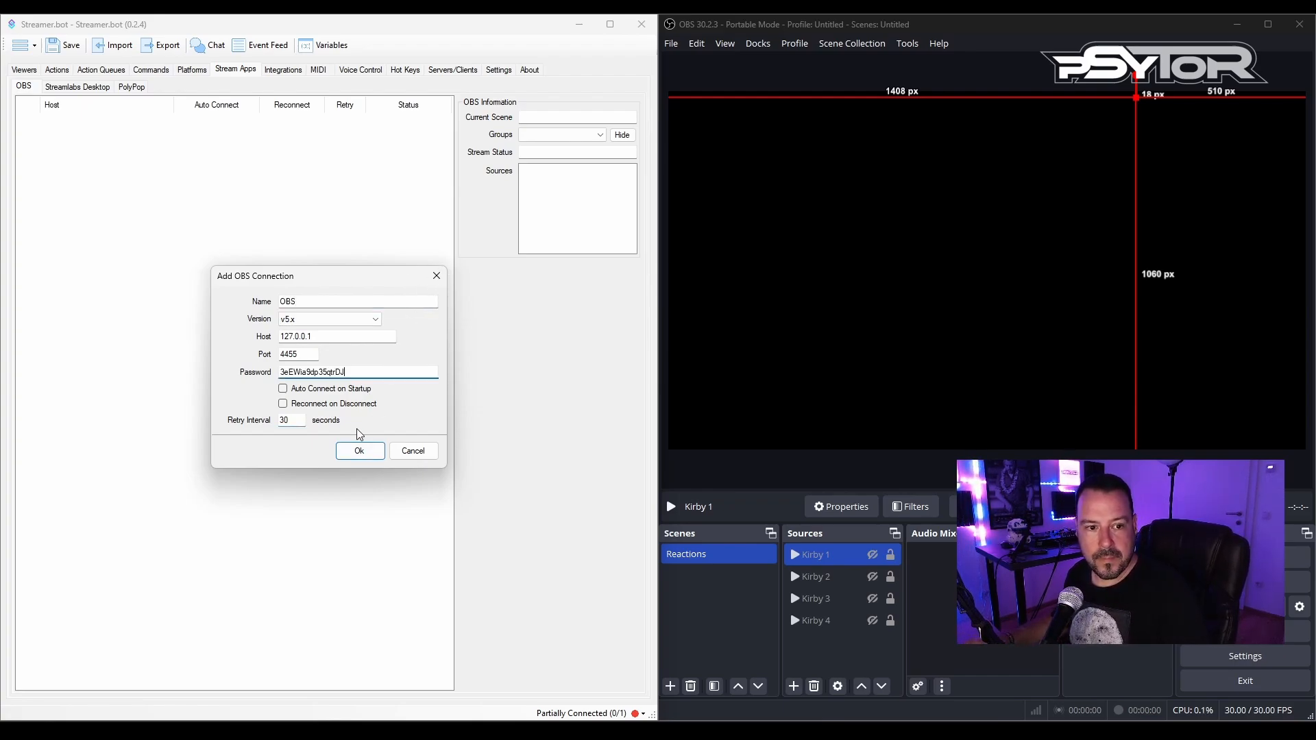
Enable auto connect on startup and reconnect on disconnect, save the OBS connection and connect it.
click(347, 390)
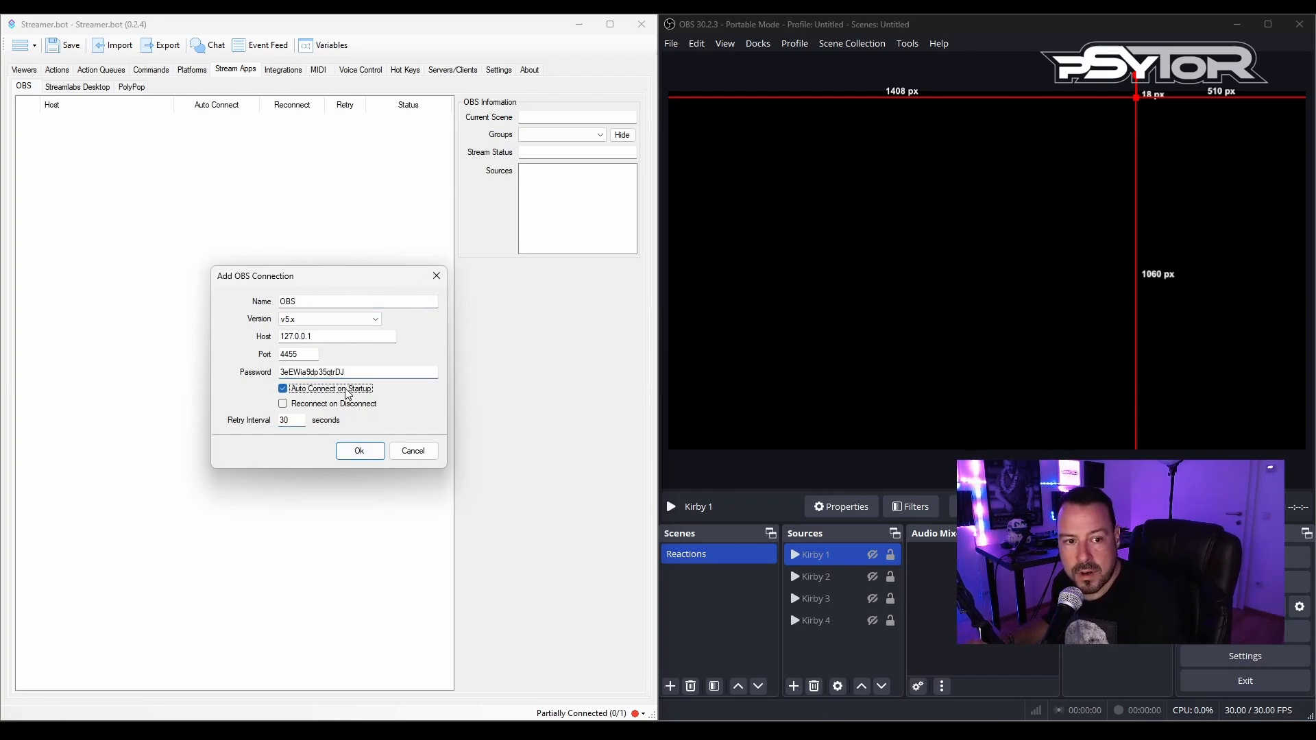
click(314, 408)
click(358, 450)
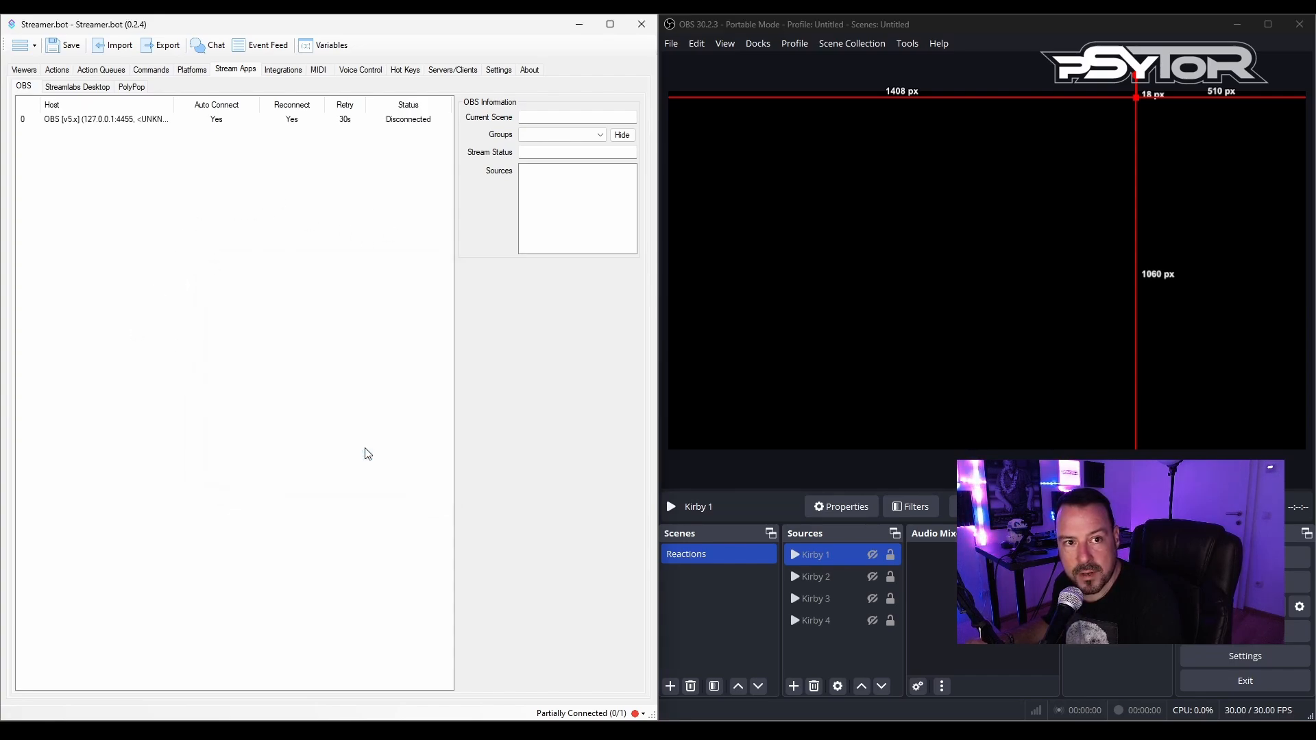
right_click(240, 121)
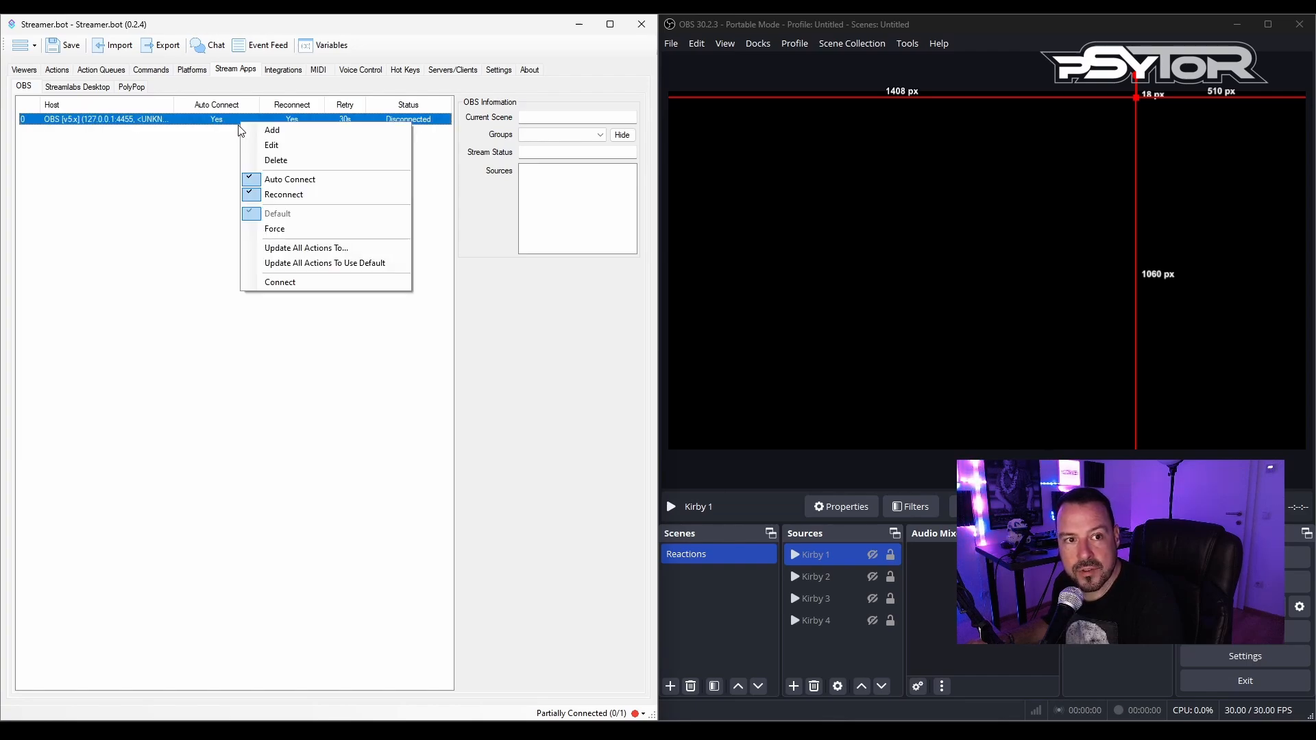
click(275, 283)
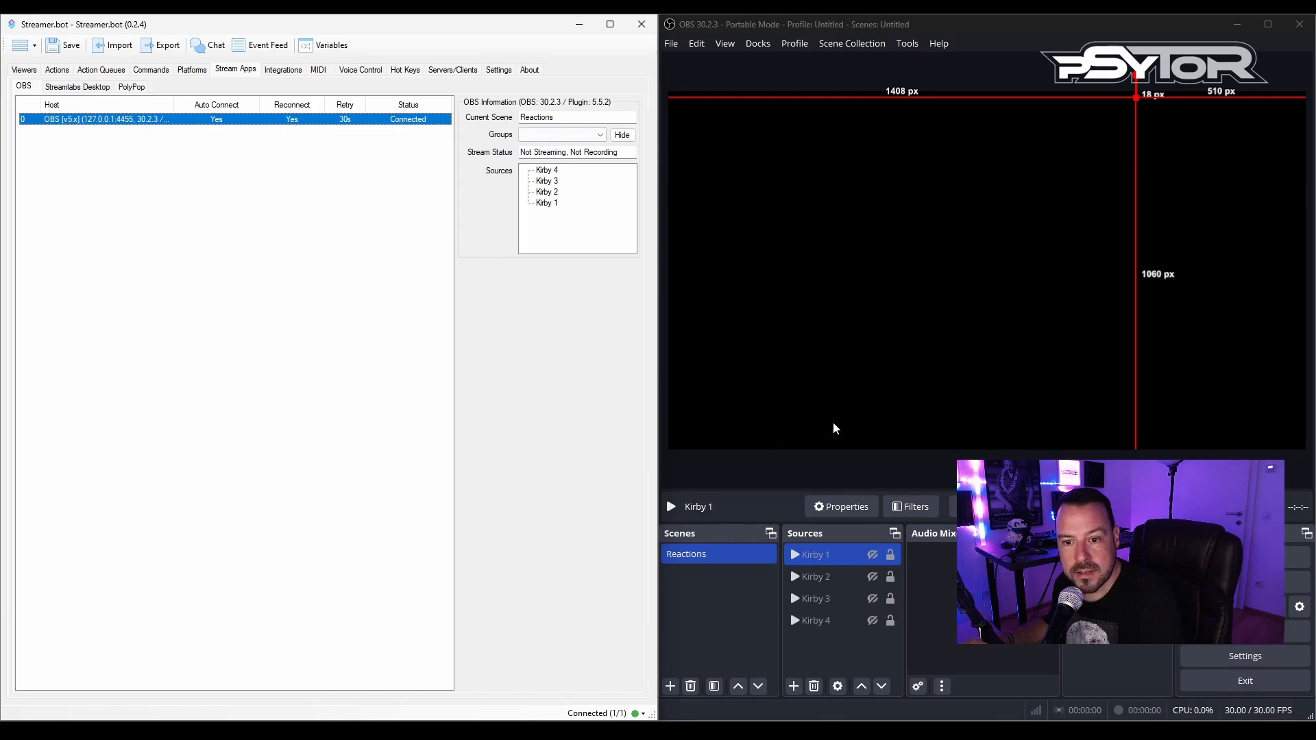
Create a new action named Kirby 1 in Streamer.bot.
click(57, 70)
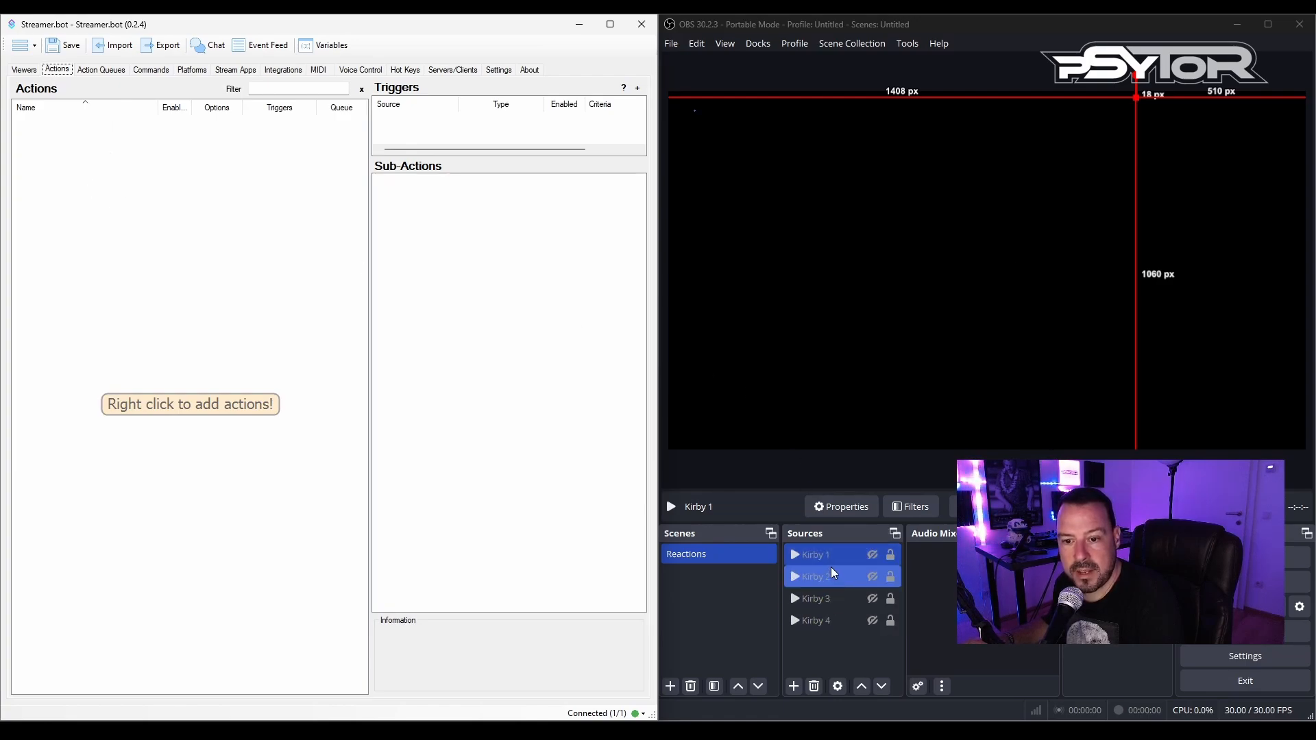
right_click(102, 207)
click(114, 216)
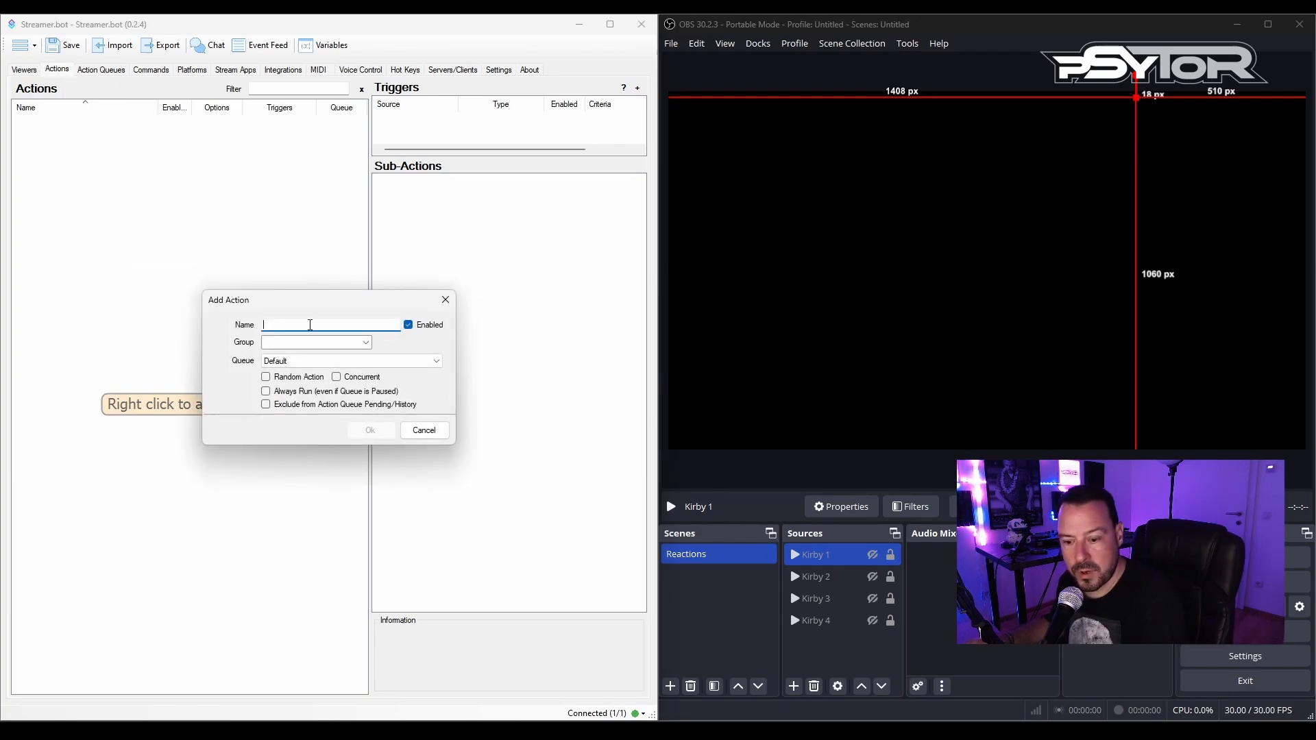
text(Kirby )
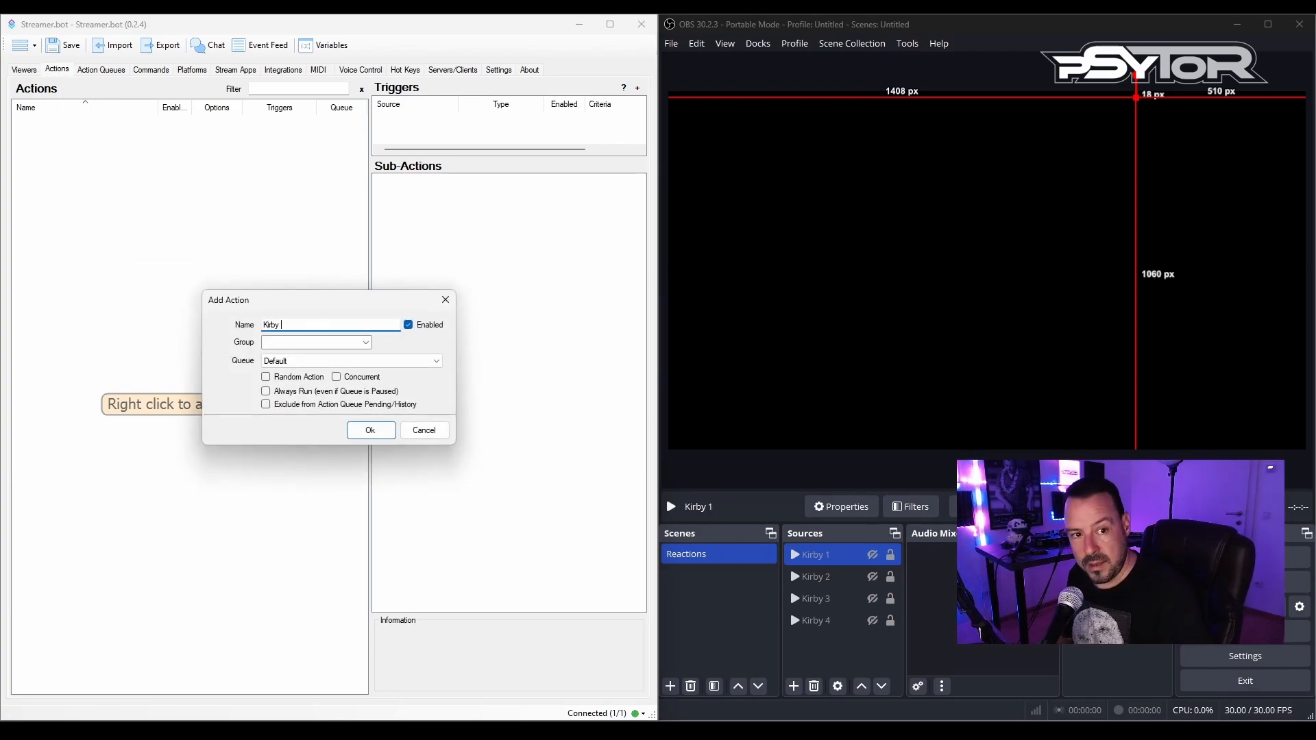
text(1)
click(360, 428)
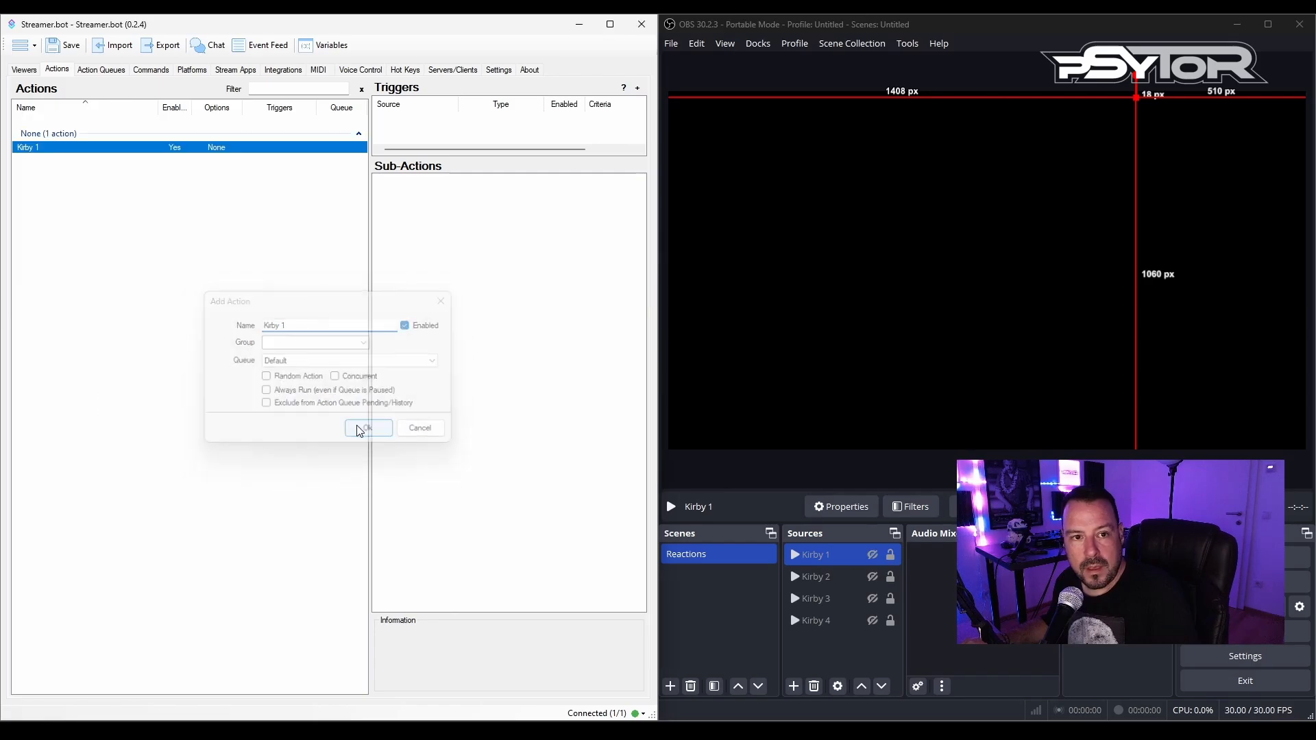
Add an OBS Set Source Visibility State sub-action that makes the Kirby 1 source visible in the Reactions scene.
right_click(415, 255)
mouse_move(463, 311)
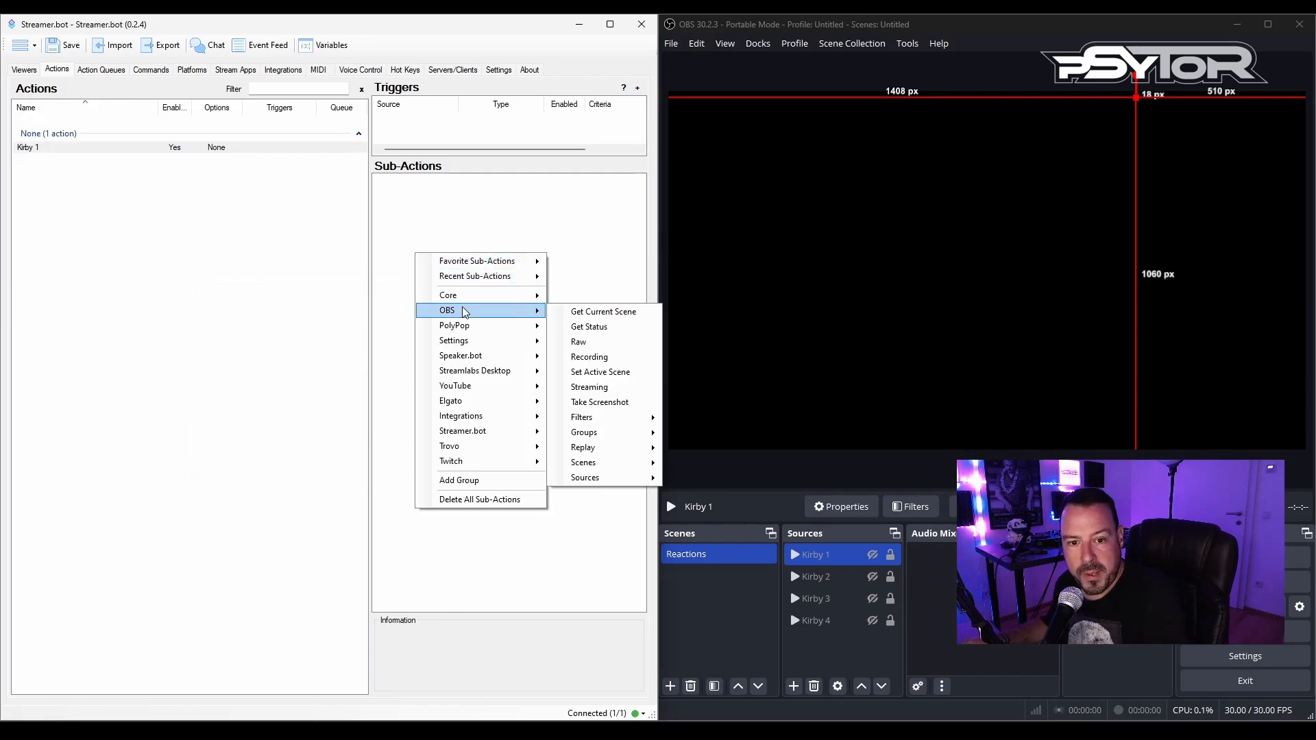
mouse_move(654, 466)
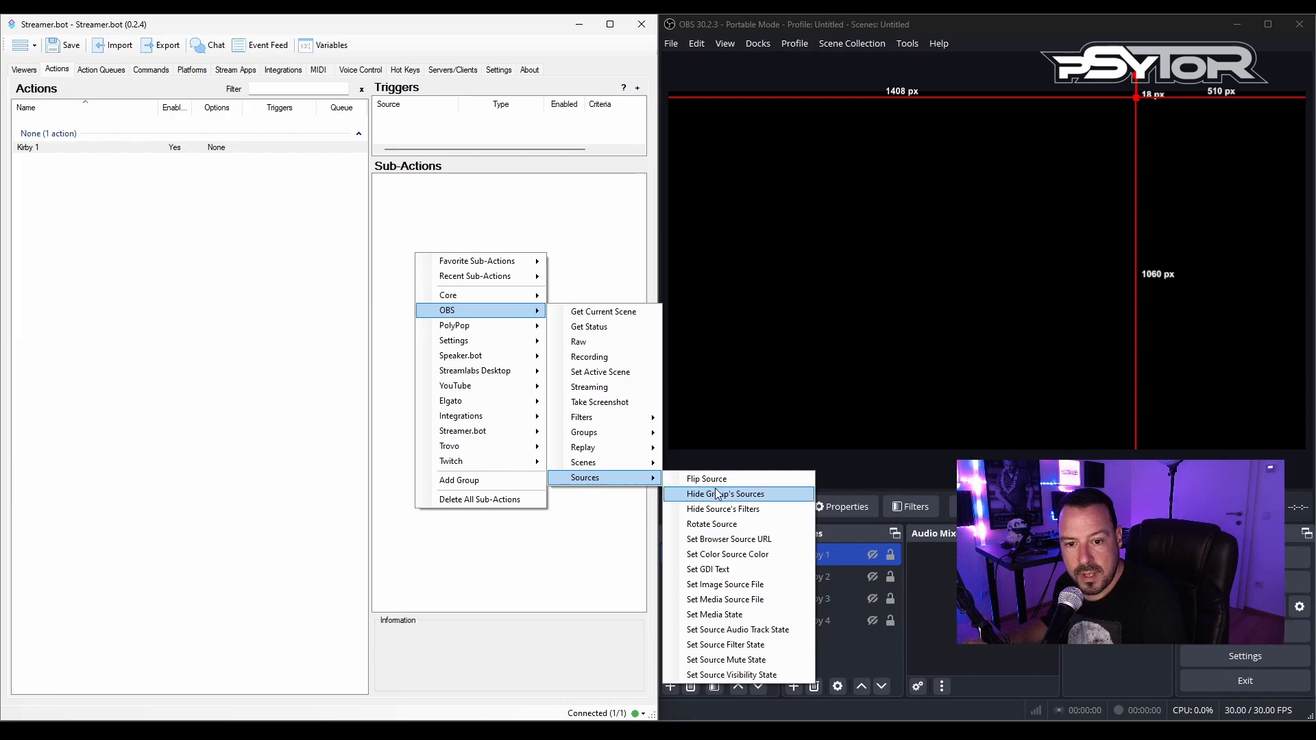
click(713, 676)
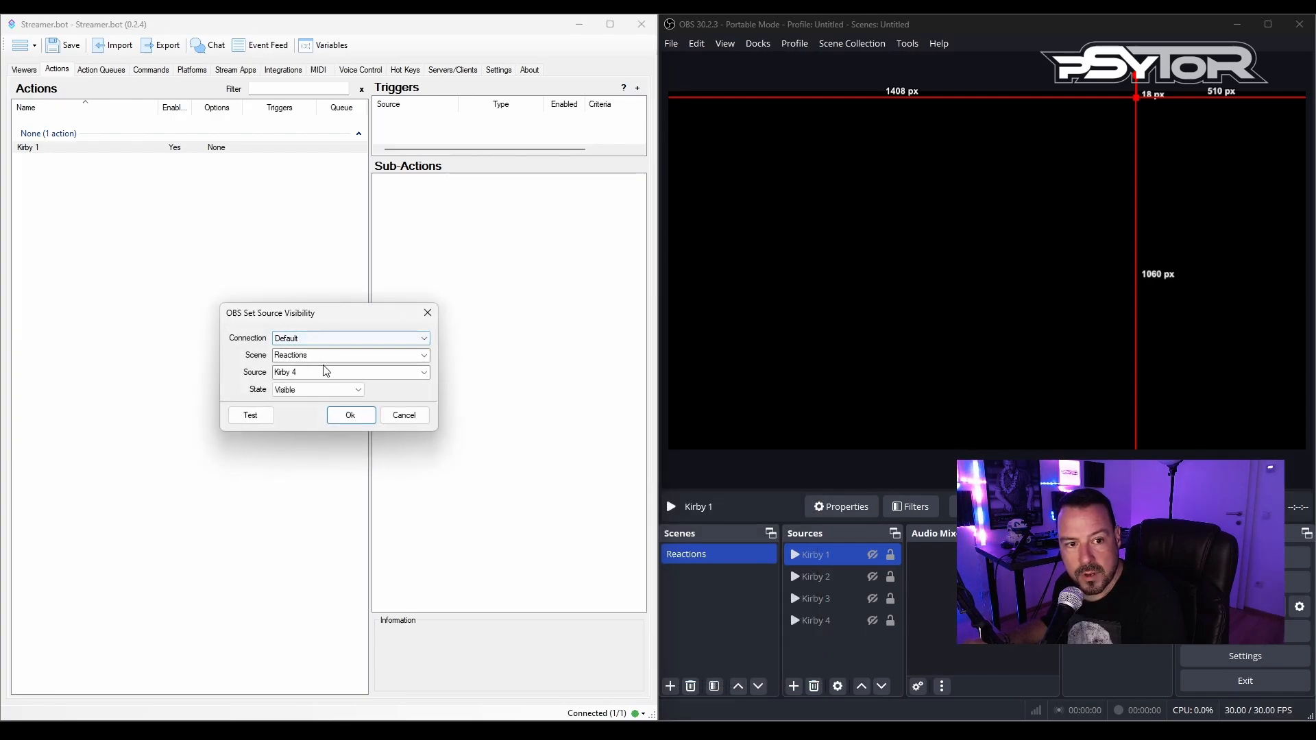
click(404, 368)
click(424, 372)
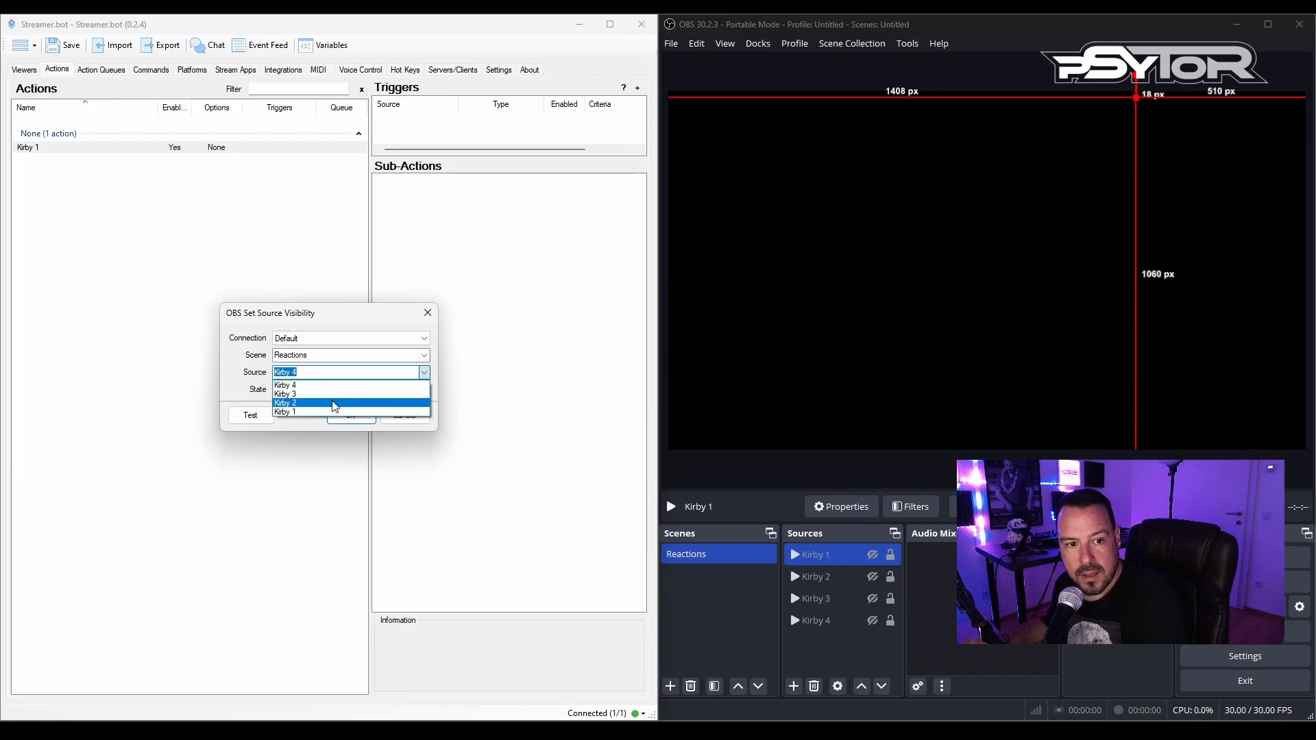
click(301, 384)
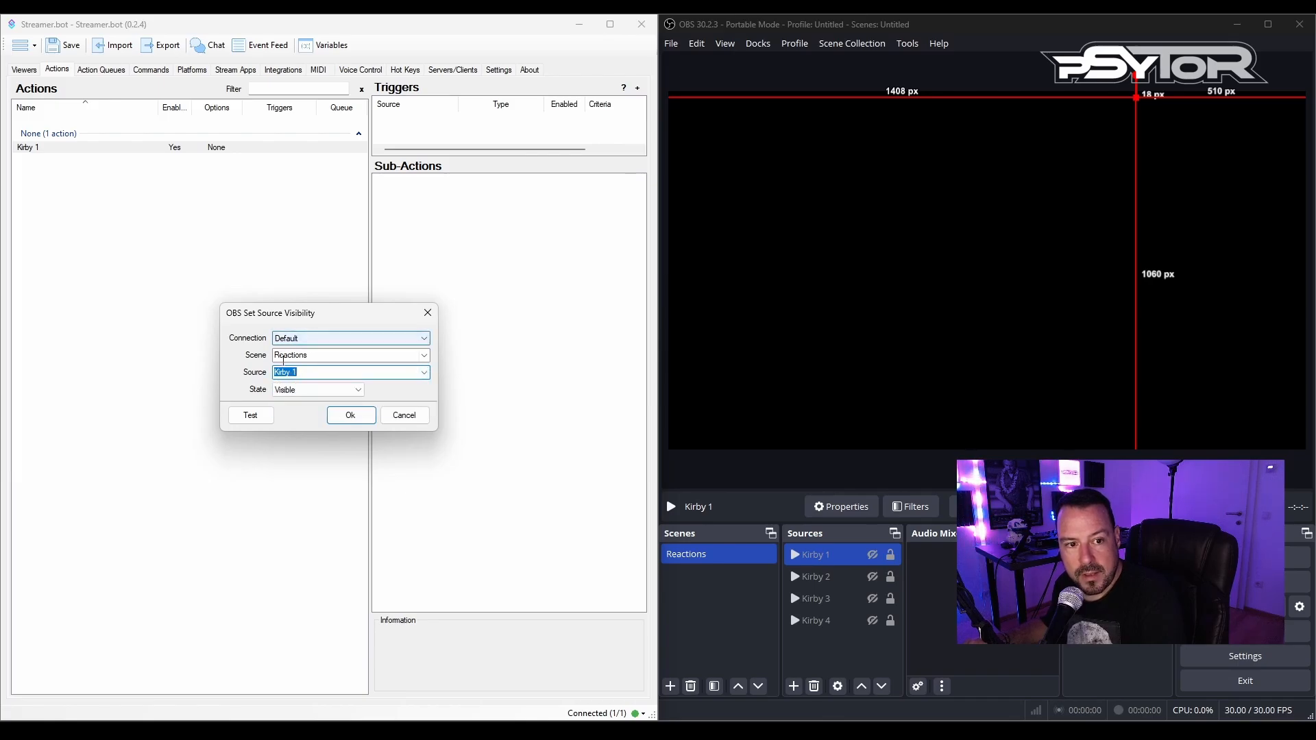
click(350, 415)
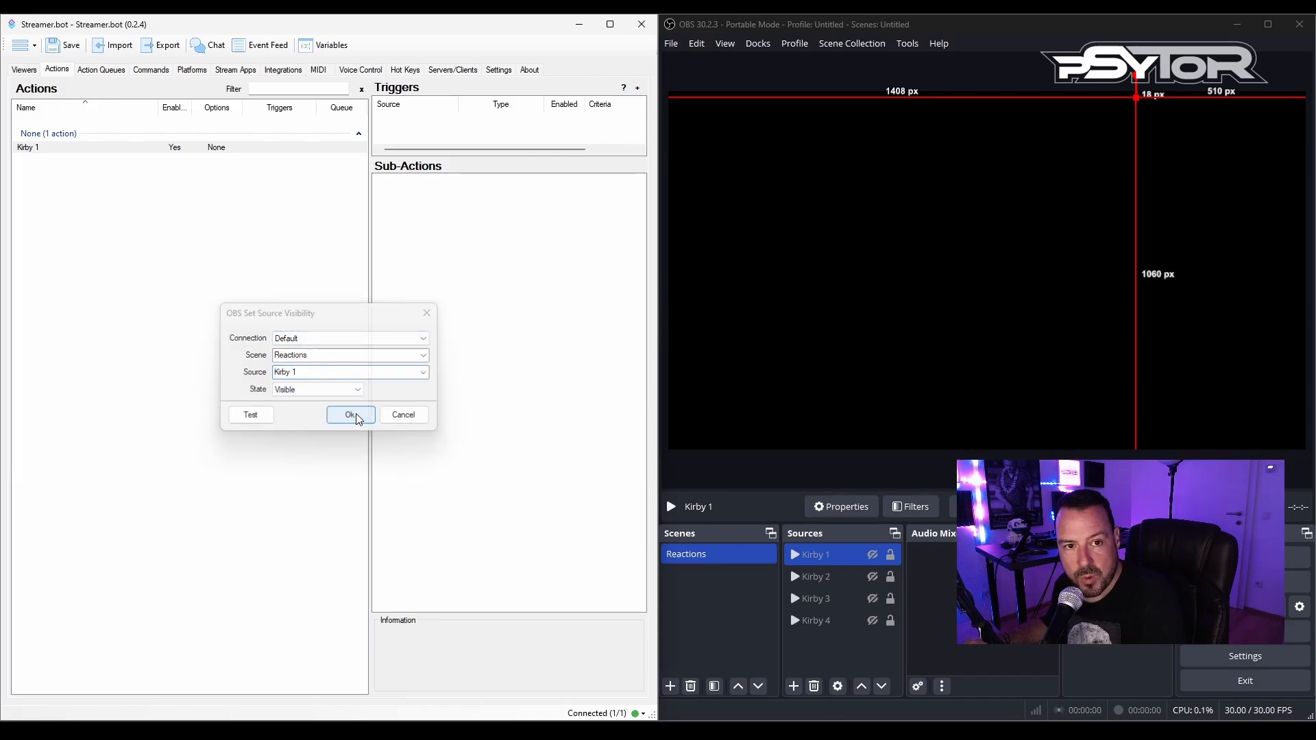
Duplicate the Kirby 1 source visibility sub-action and set the copy's state to Hidden.
right_click(508, 181)
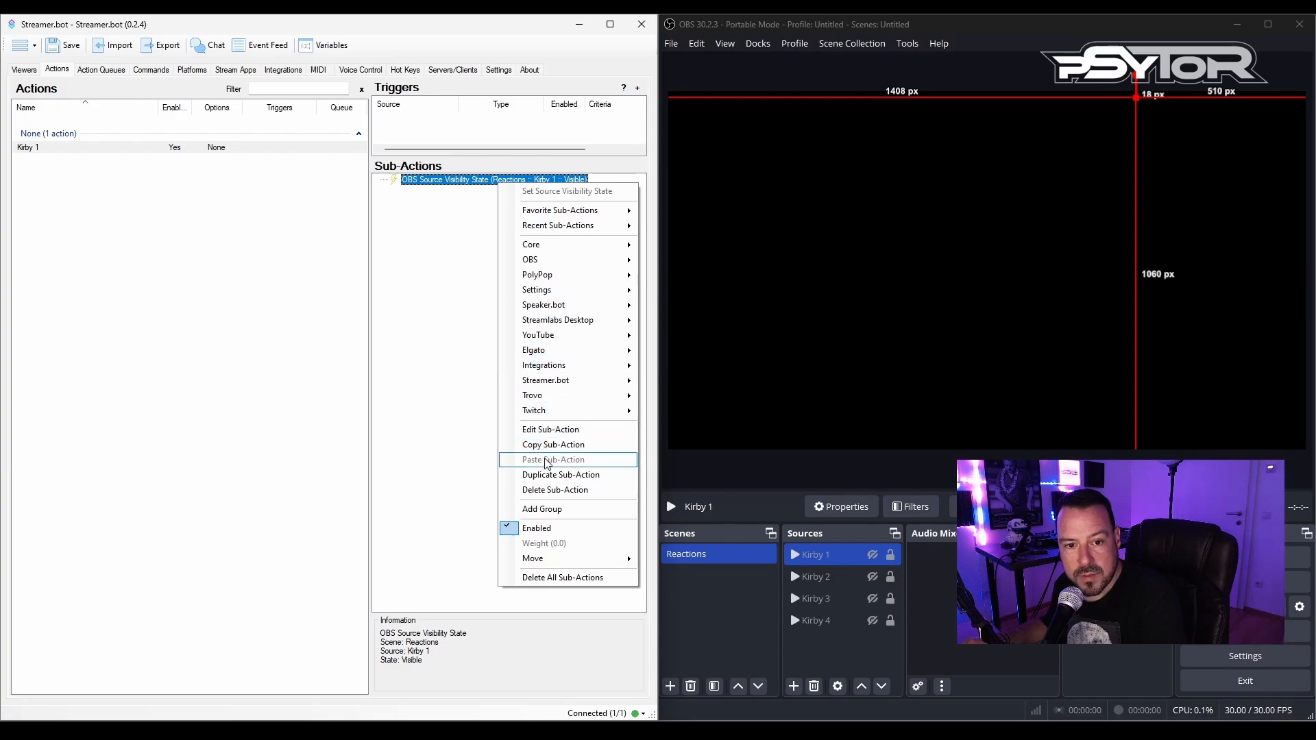
click(541, 473)
double_click(531, 191)
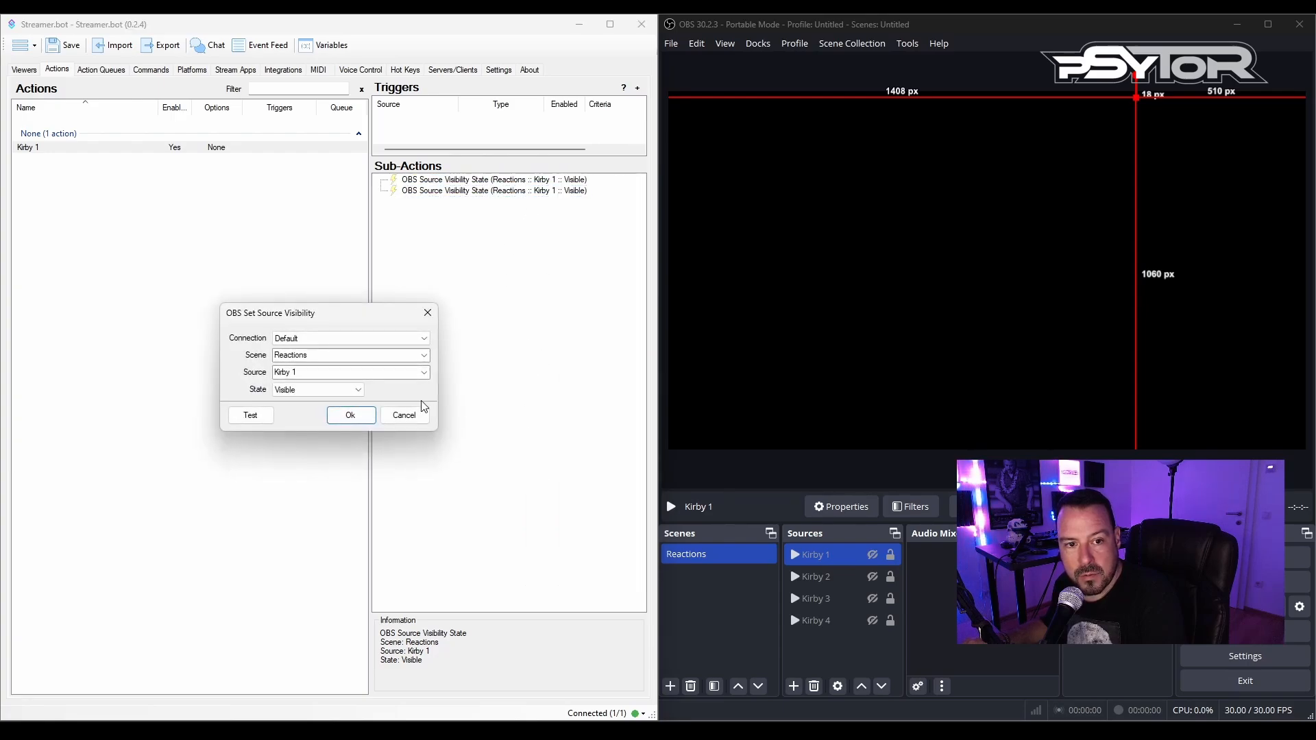
click(352, 389)
click(324, 412)
click(348, 415)
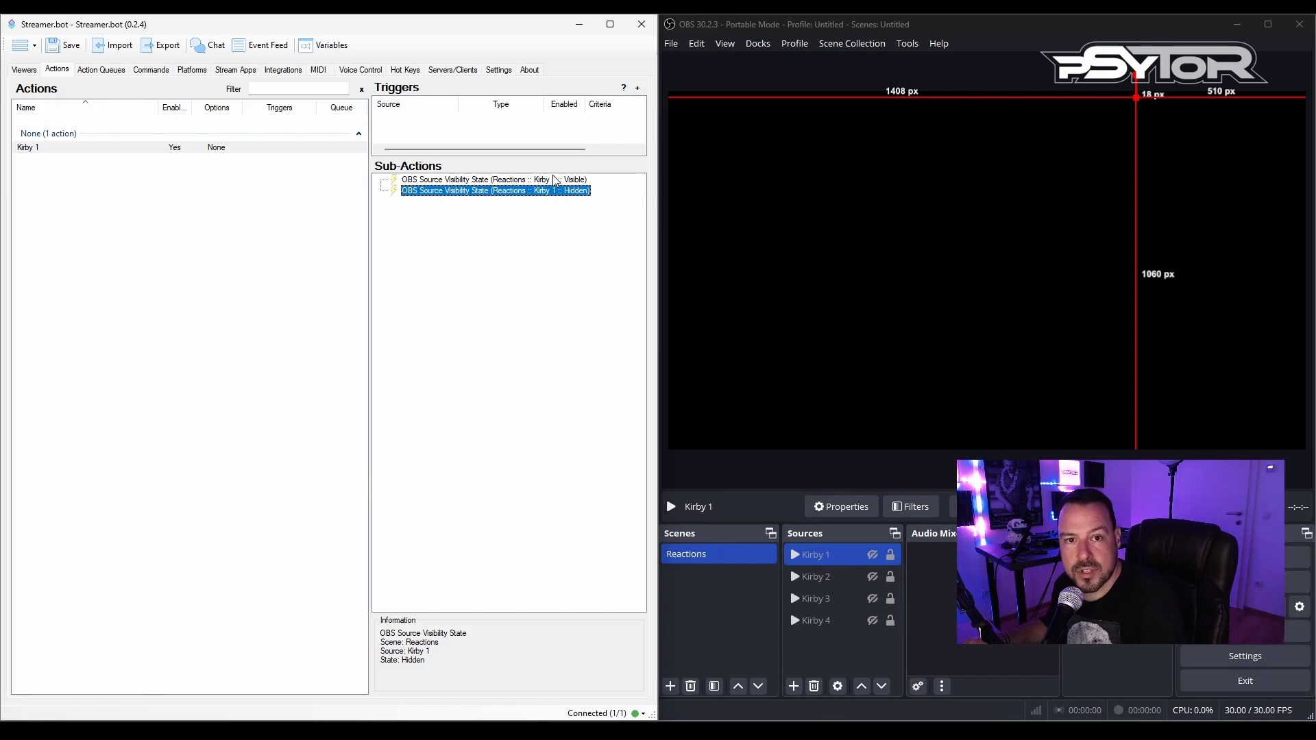
Add a 4000 ms Core Delay sub-action and place it between the Visible and Hidden sub-actions.
right_click(487, 221)
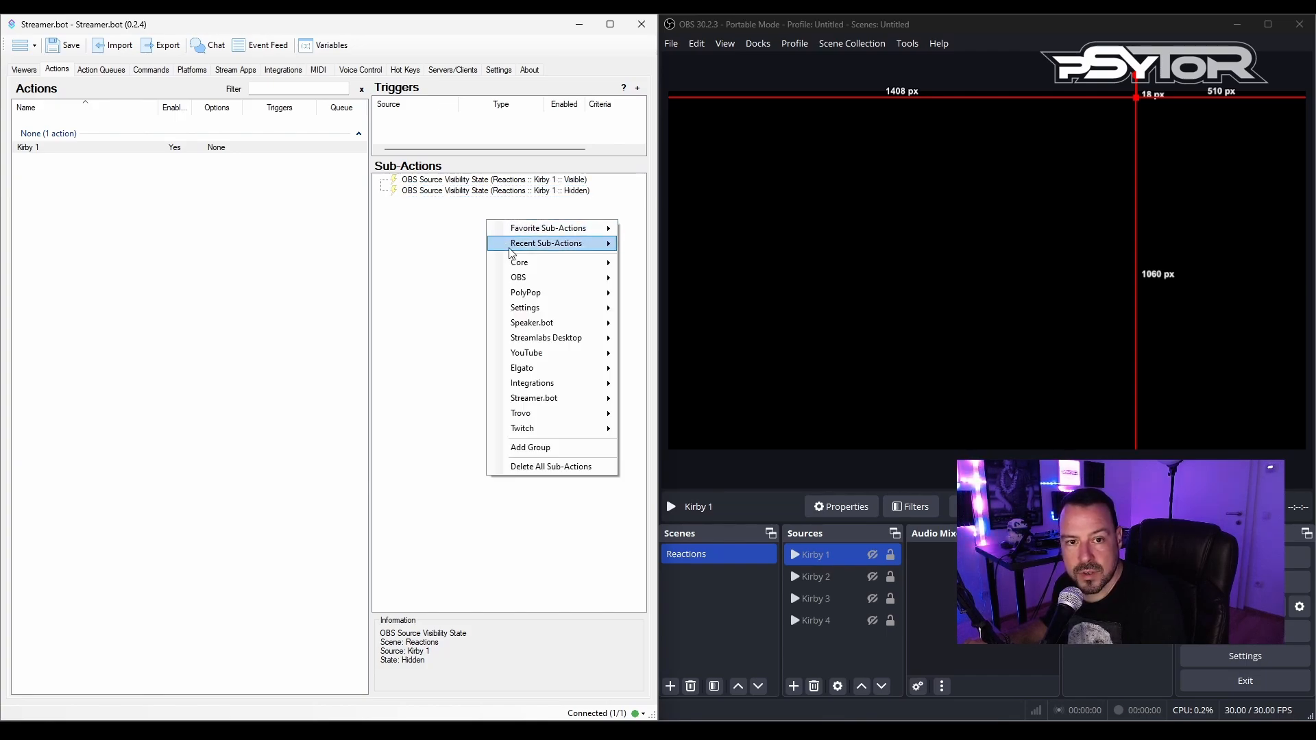
mouse_move(517, 262)
click(651, 264)
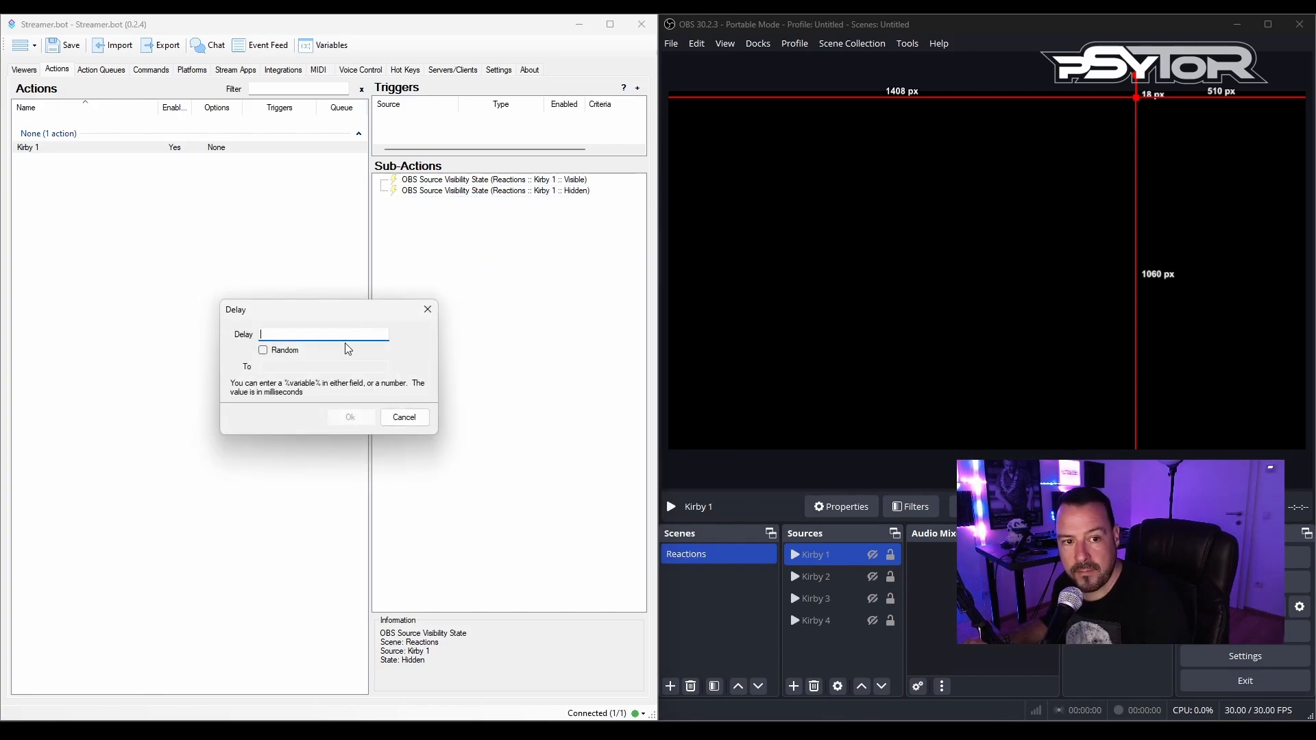
text(4000)
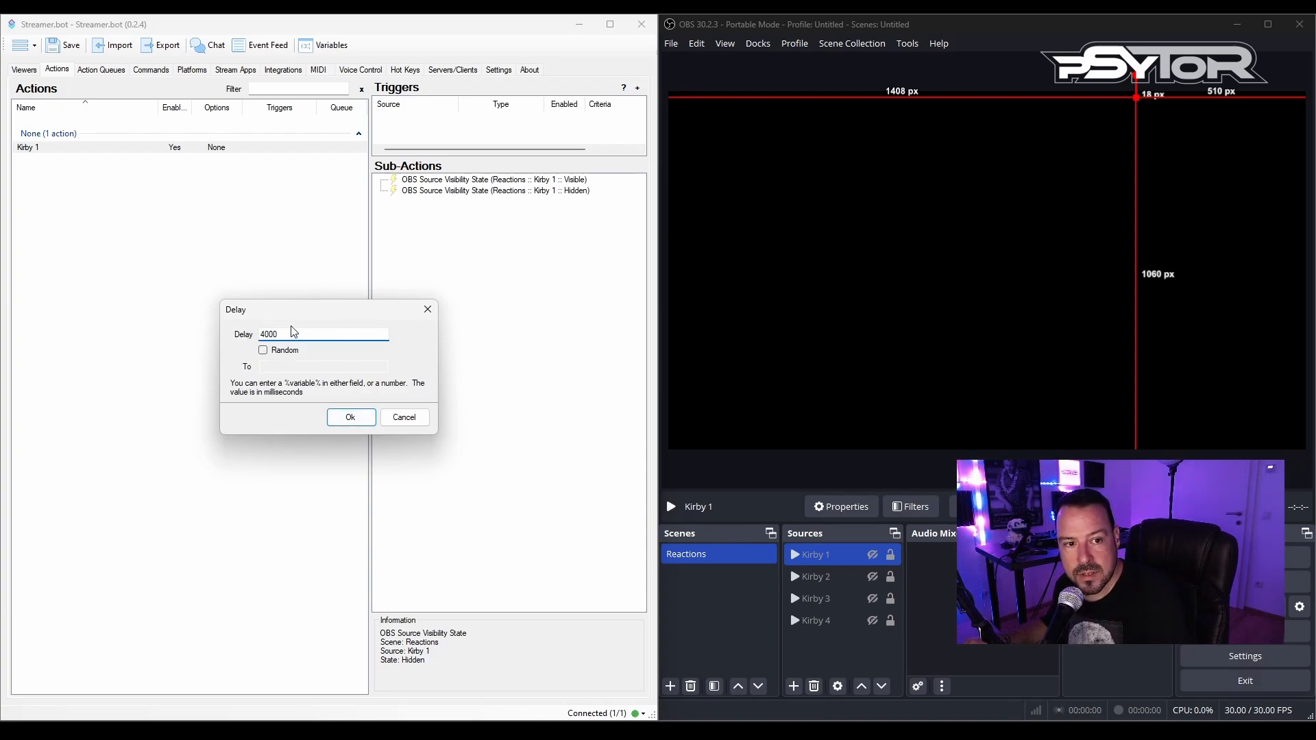
click(350, 418)
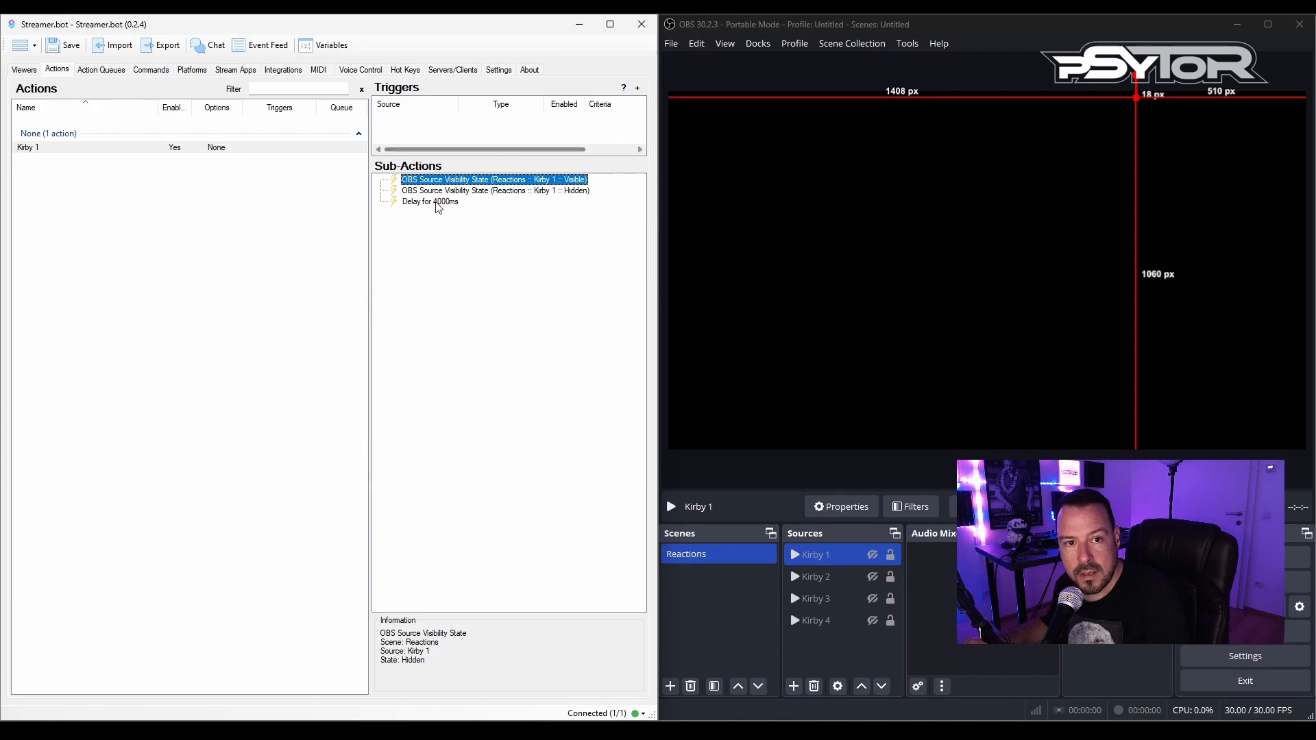
drag(439, 202, 439, 194)
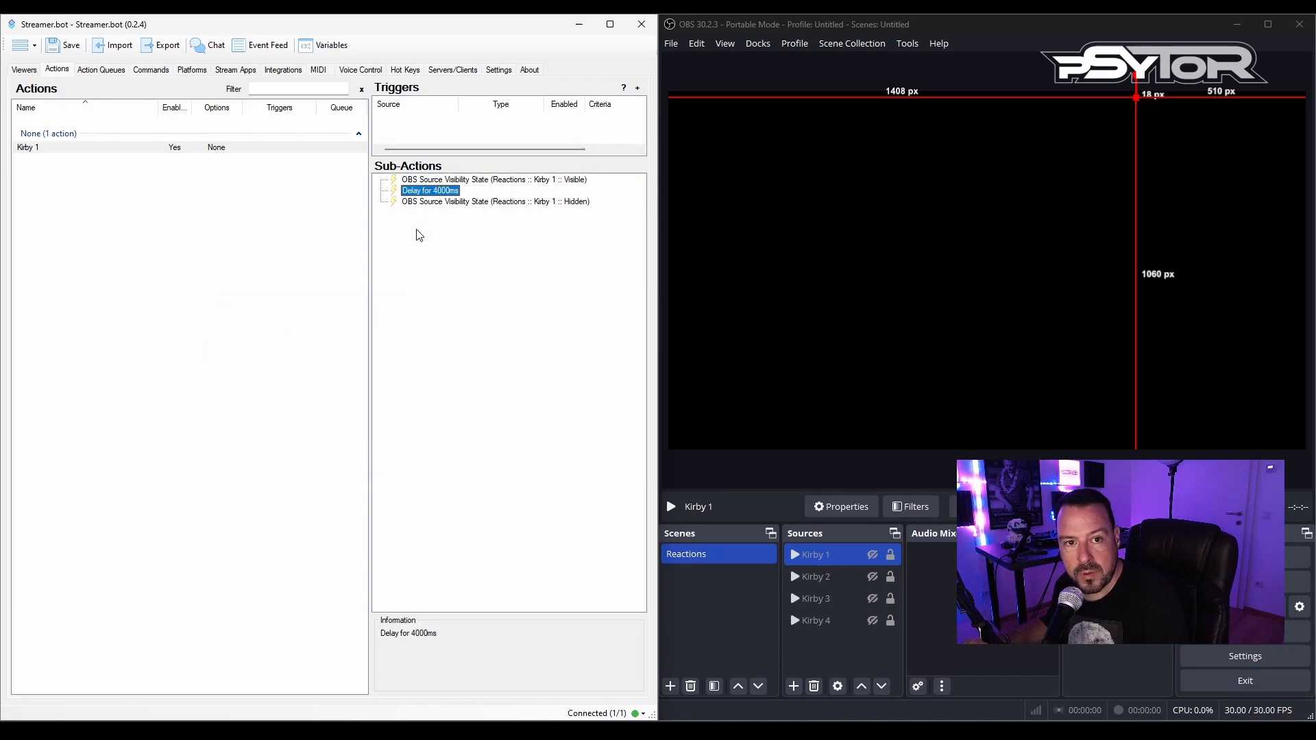
Add a Core Test trigger to the Kirby 1 action and test that trigger.
right_click(456, 129)
mouse_move(495, 220)
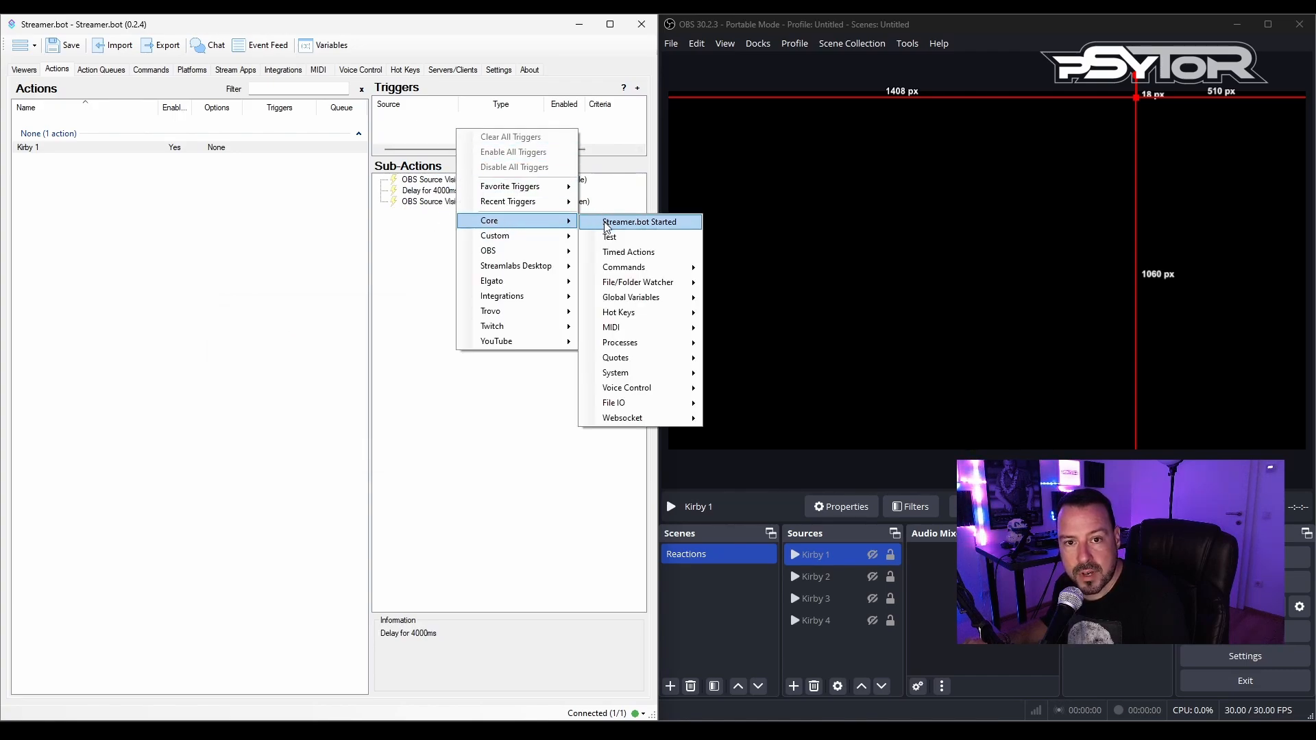
click(609, 236)
click(415, 436)
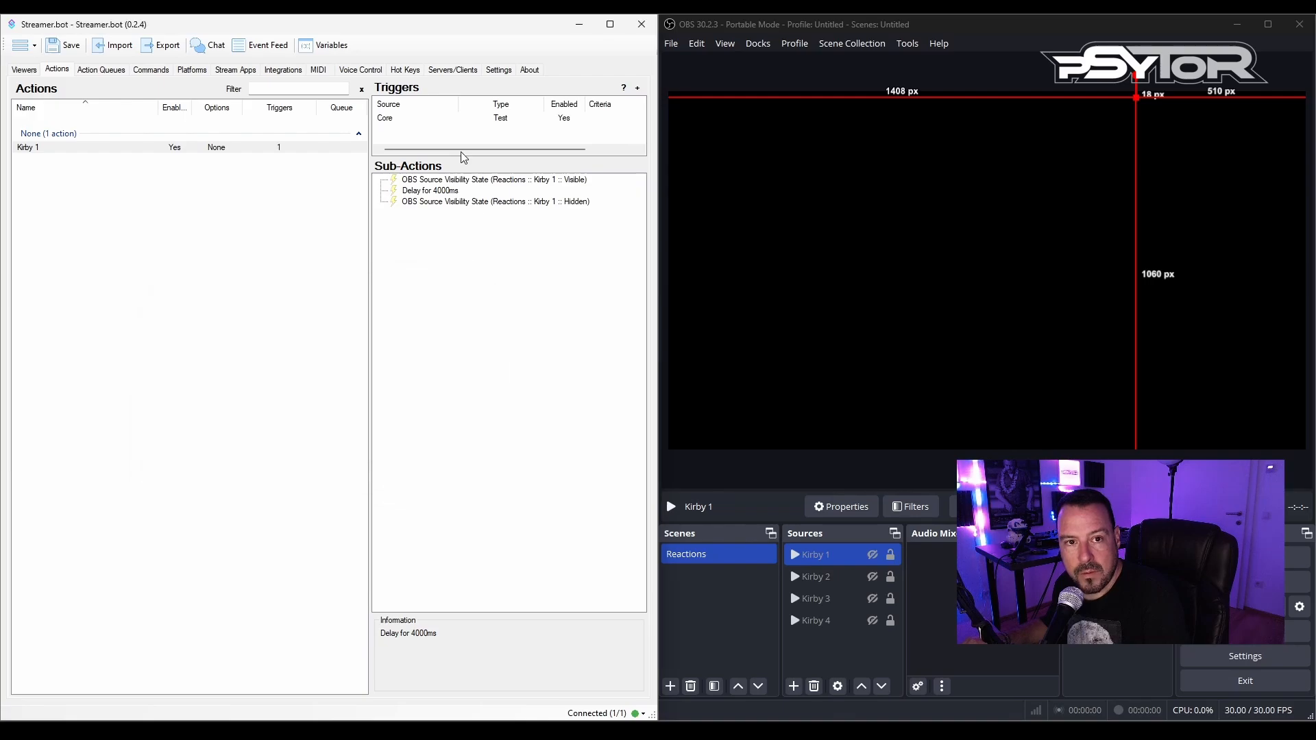
right_click(491, 121)
click(512, 123)
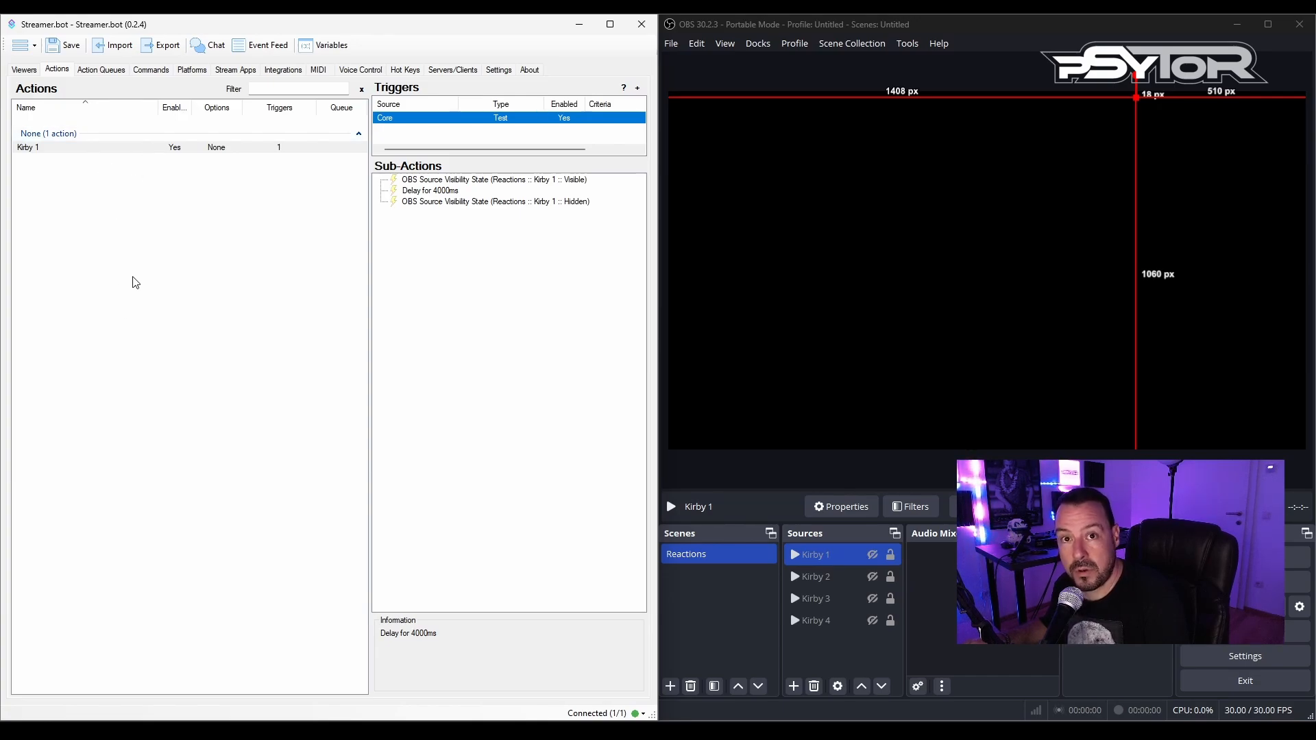
Duplicate the Kirby 1 action to make three copies of it.
click(148, 146)
right_click(148, 146)
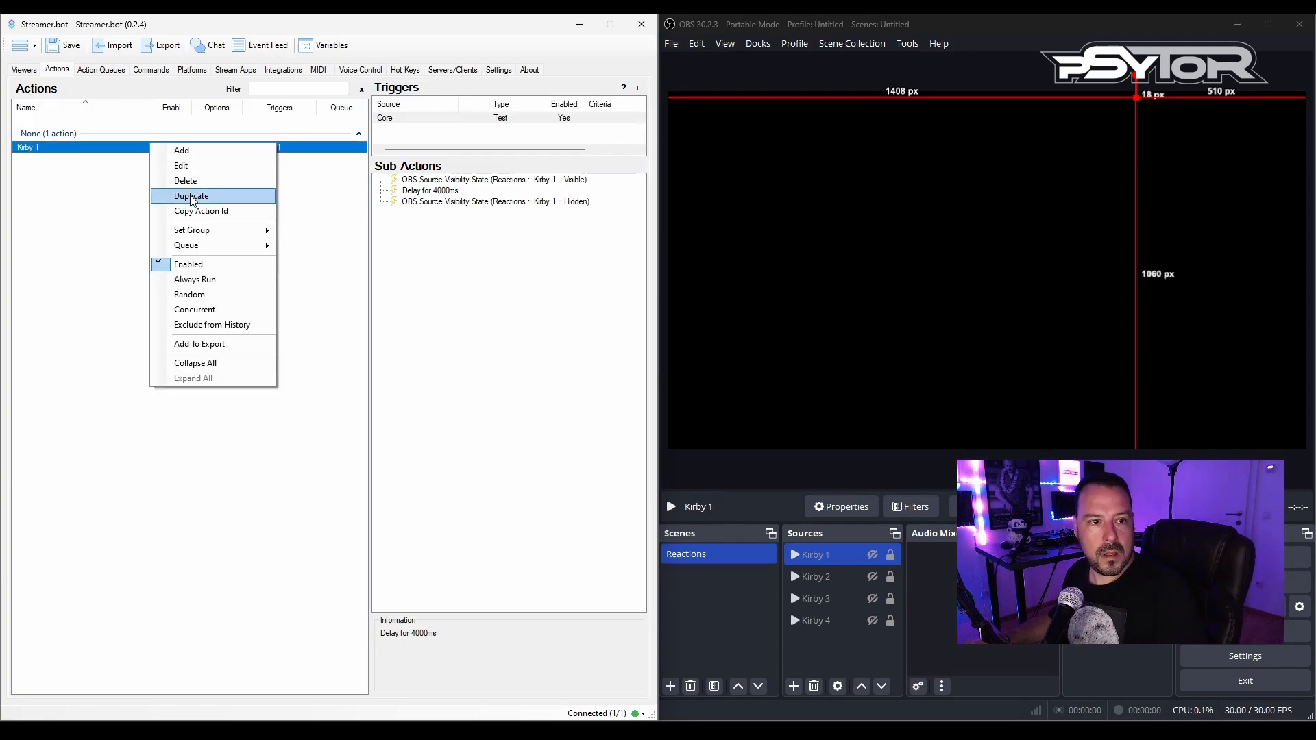
click(178, 194)
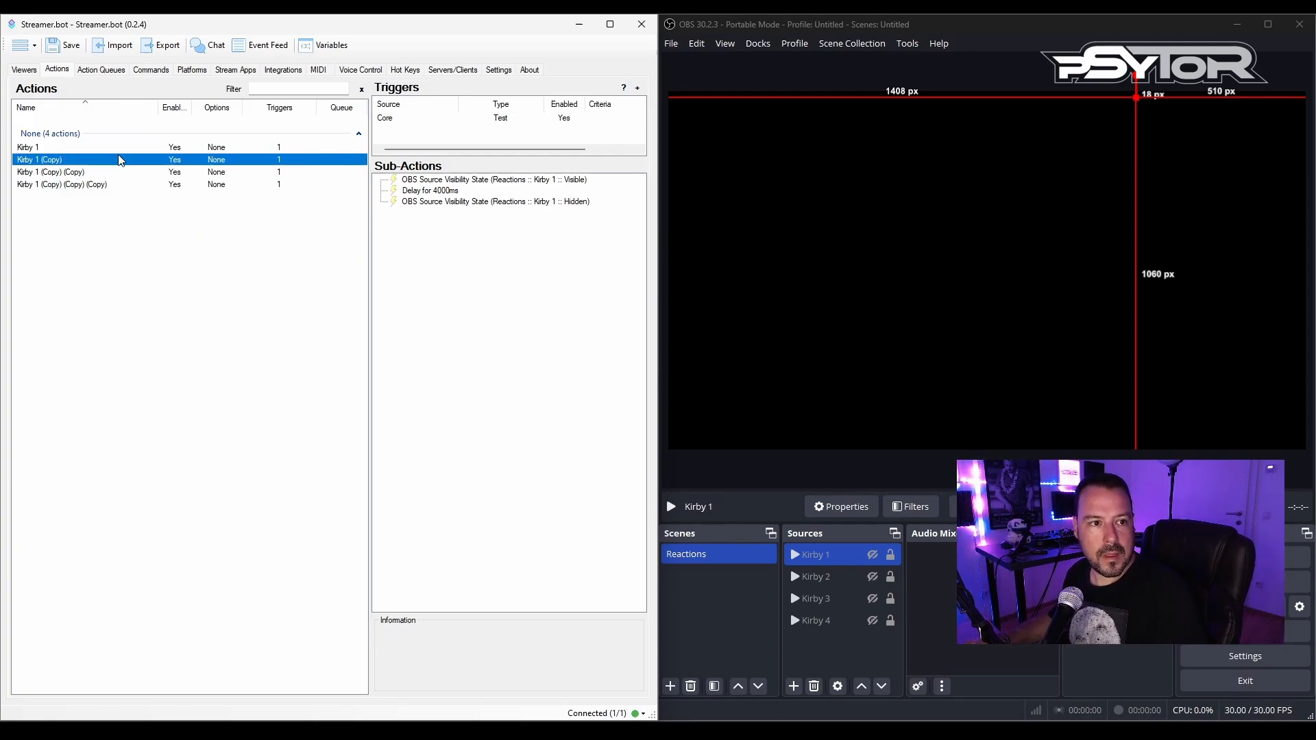
Rename one copy Kirby 2 and set the source of both its visibility sub-actions to Kirby 2.
double_click(466, 179)
click(425, 372)
click(378, 398)
click(370, 418)
double_click(466, 201)
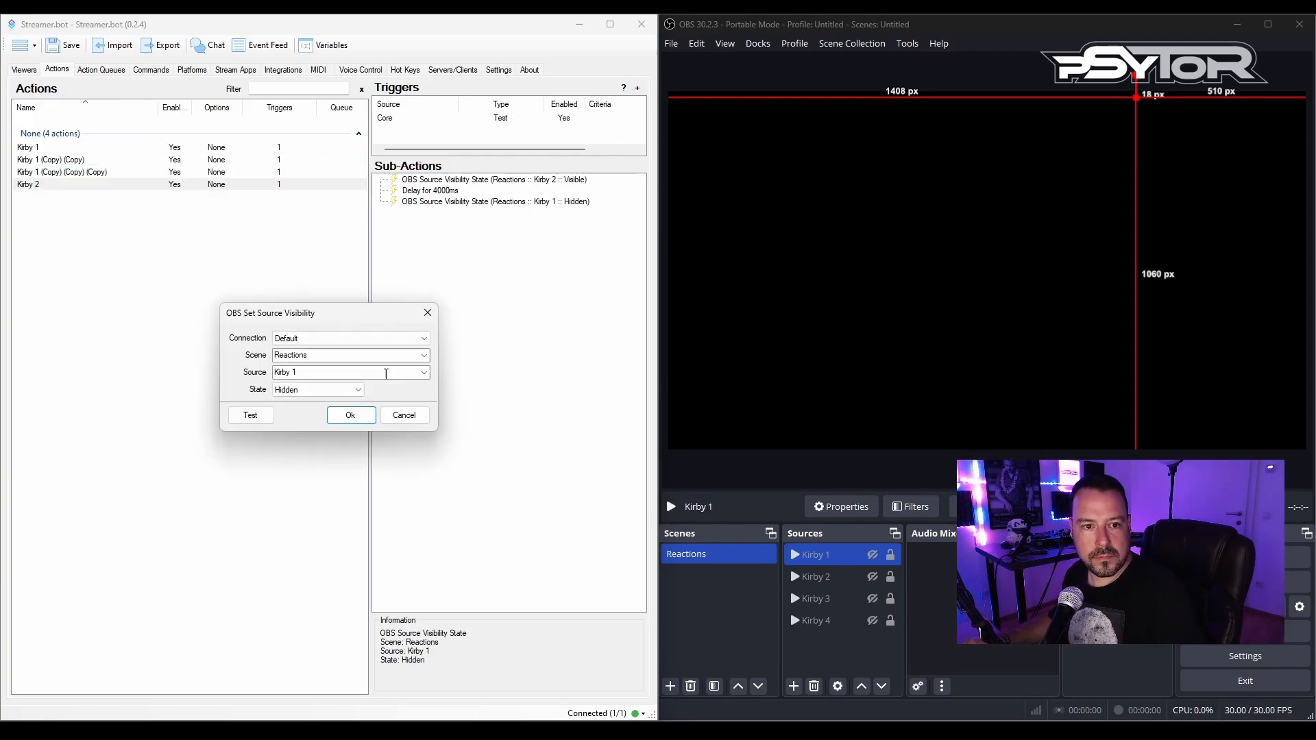
click(425, 372)
click(377, 400)
click(350, 417)
Rename the next copy Kirby 3 and set the source of both its visibility sub-actions to Kirby 3.
double_click(58, 160)
text(3)
click(370, 431)
drag(283, 324, 359, 328)
double_click(466, 180)
click(425, 372)
click(348, 403)
click(349, 415)
double_click(466, 201)
Rename the last copy Kirby 4, set both its visibility sub-actions to the Kirby 4 source, and review the four actions.
text(4)
click(370, 430)
double_click(466, 180)
click(424, 372)
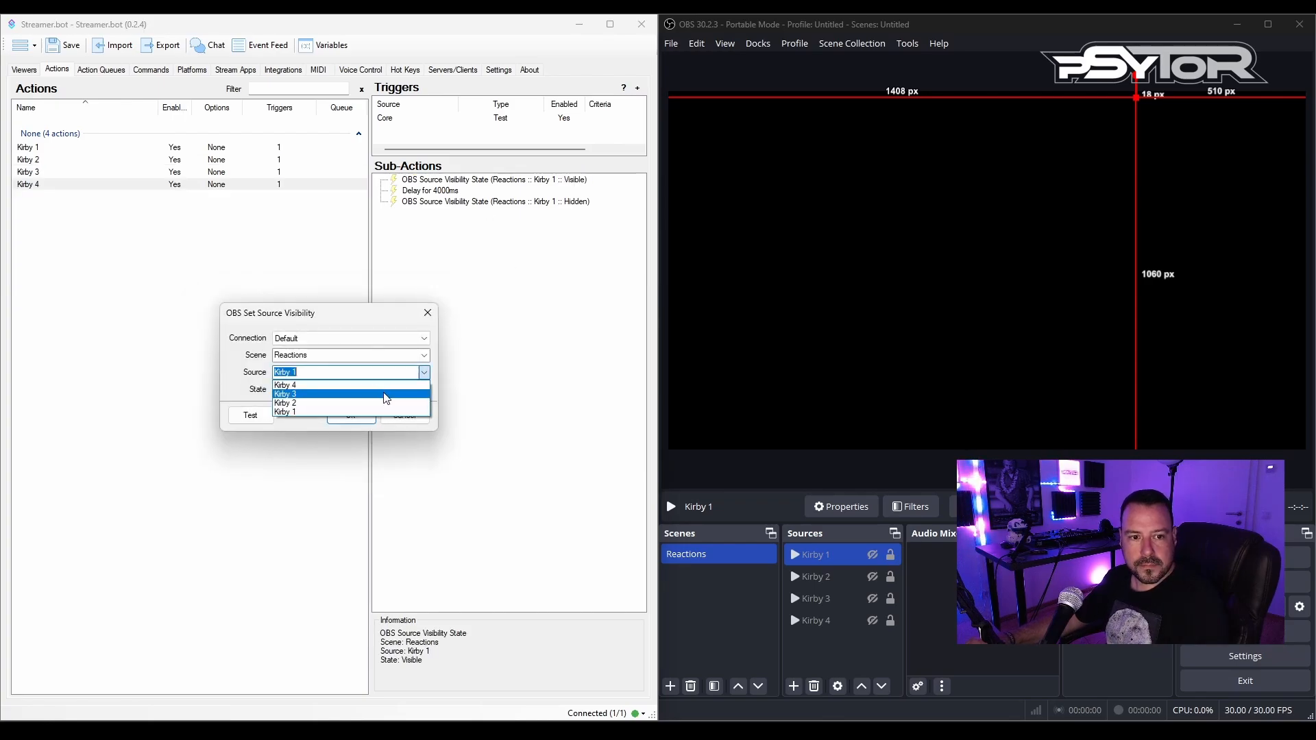
click(378, 411)
click(349, 415)
double_click(466, 201)
click(145, 148)
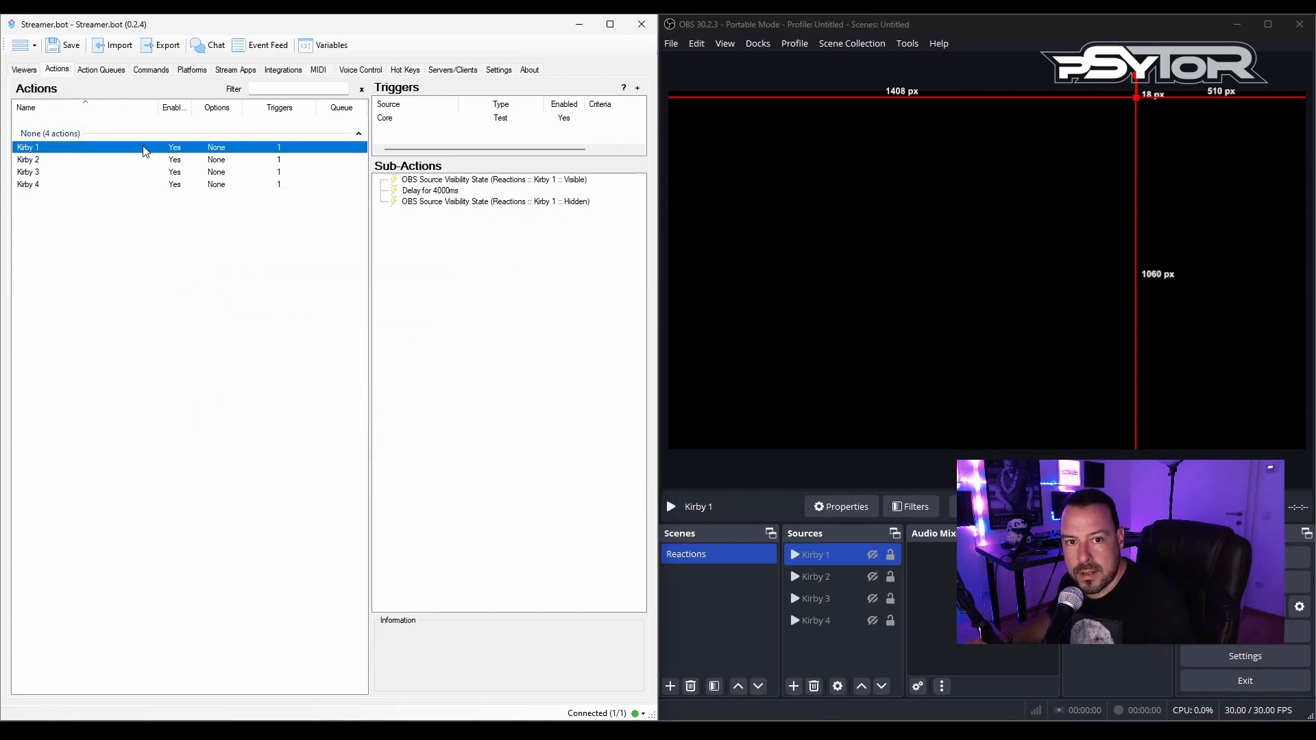
click(133, 162)
click(127, 172)
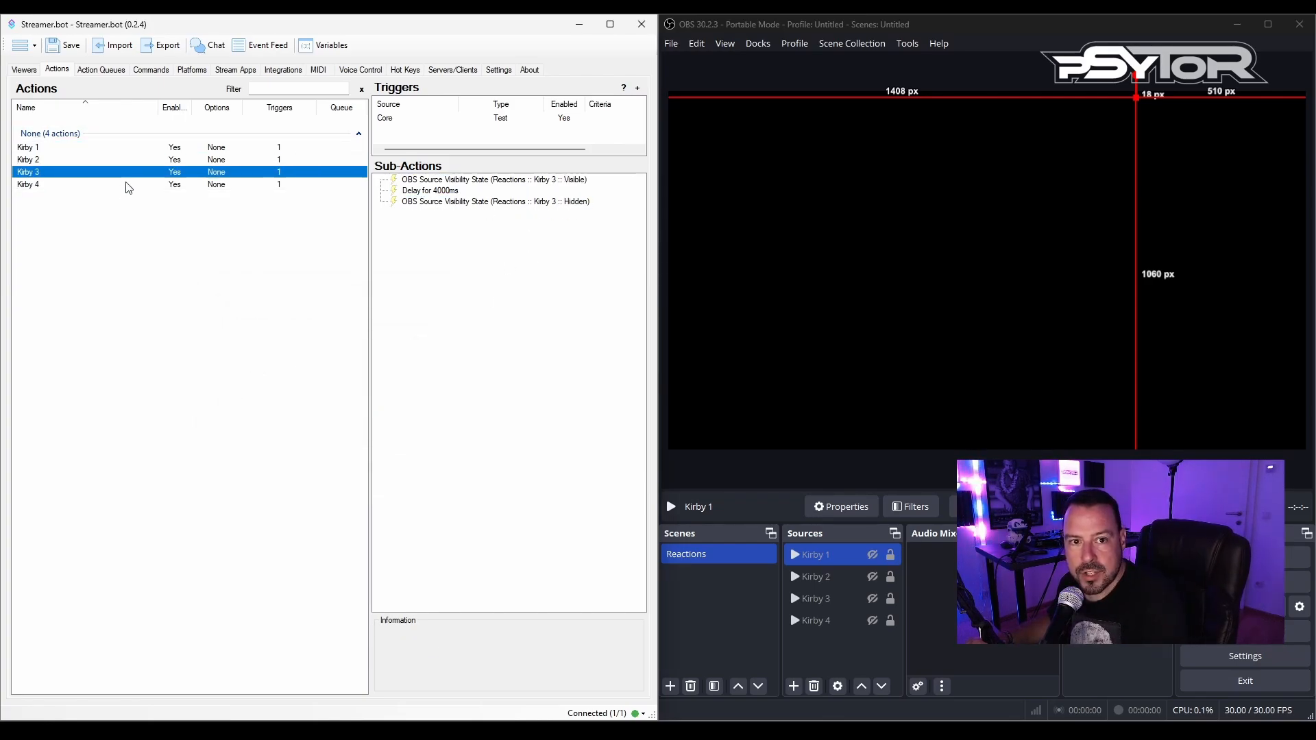
click(127, 183)
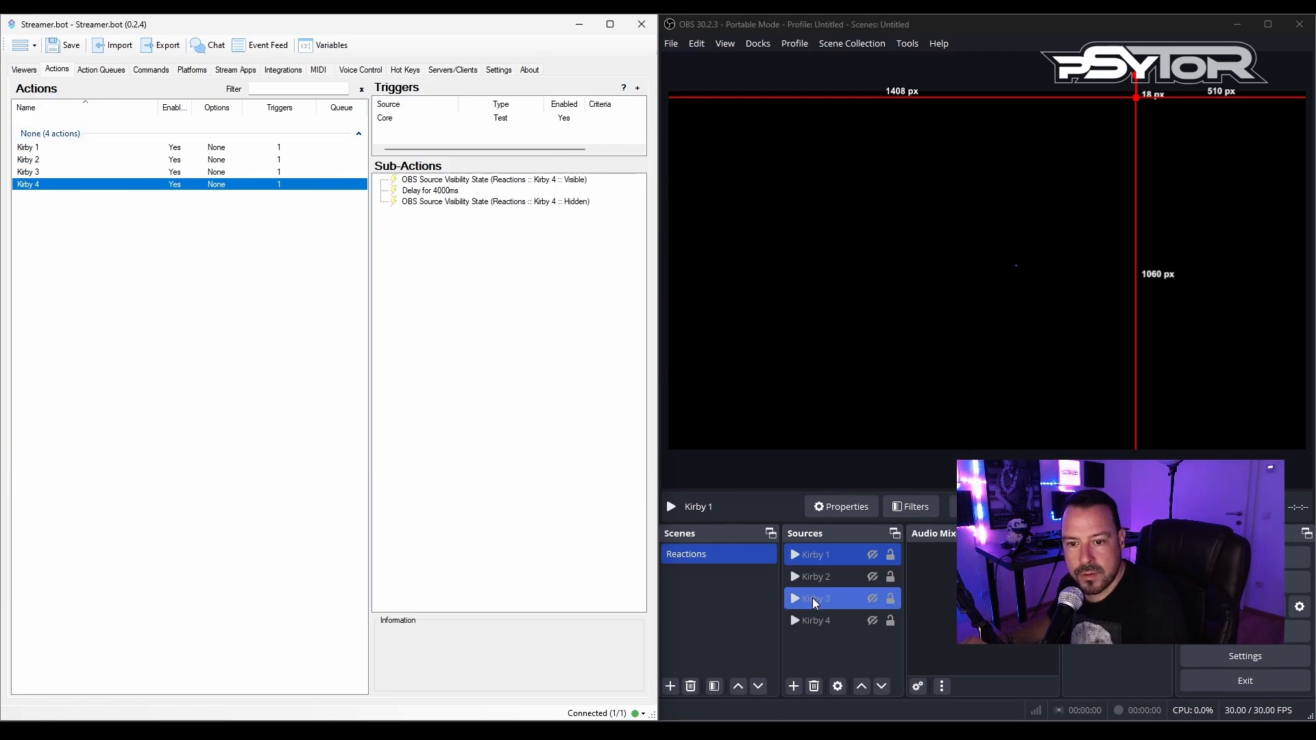
Create a new action named Random Action with the Random Action option enabled.
click(103, 288)
right_click(78, 254)
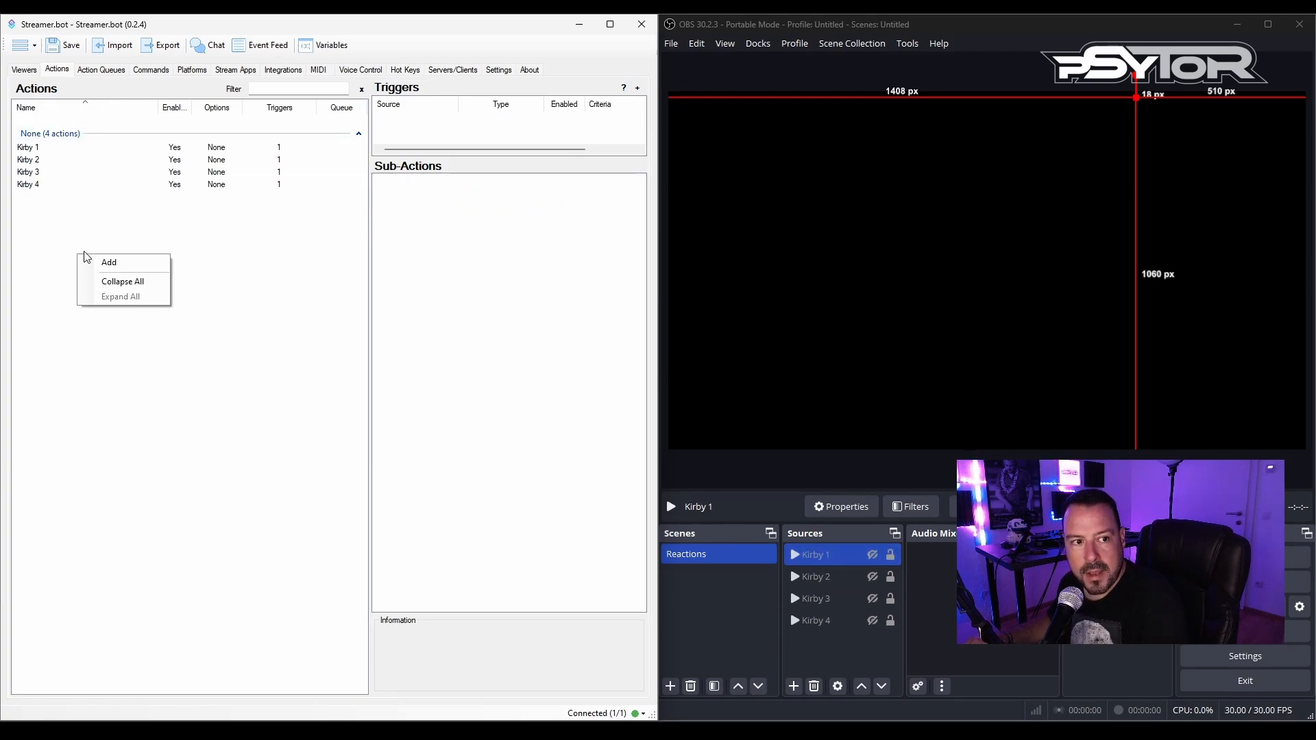
click(113, 260)
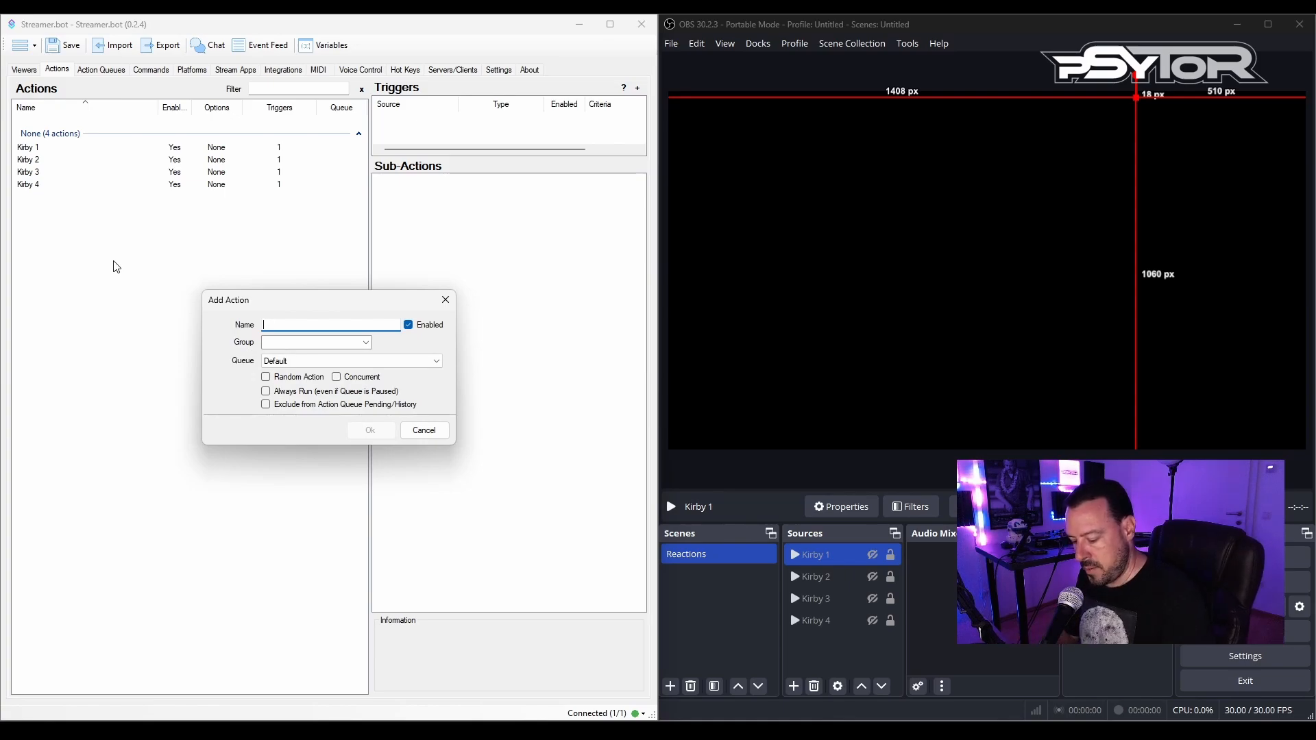
text(Random Ac)
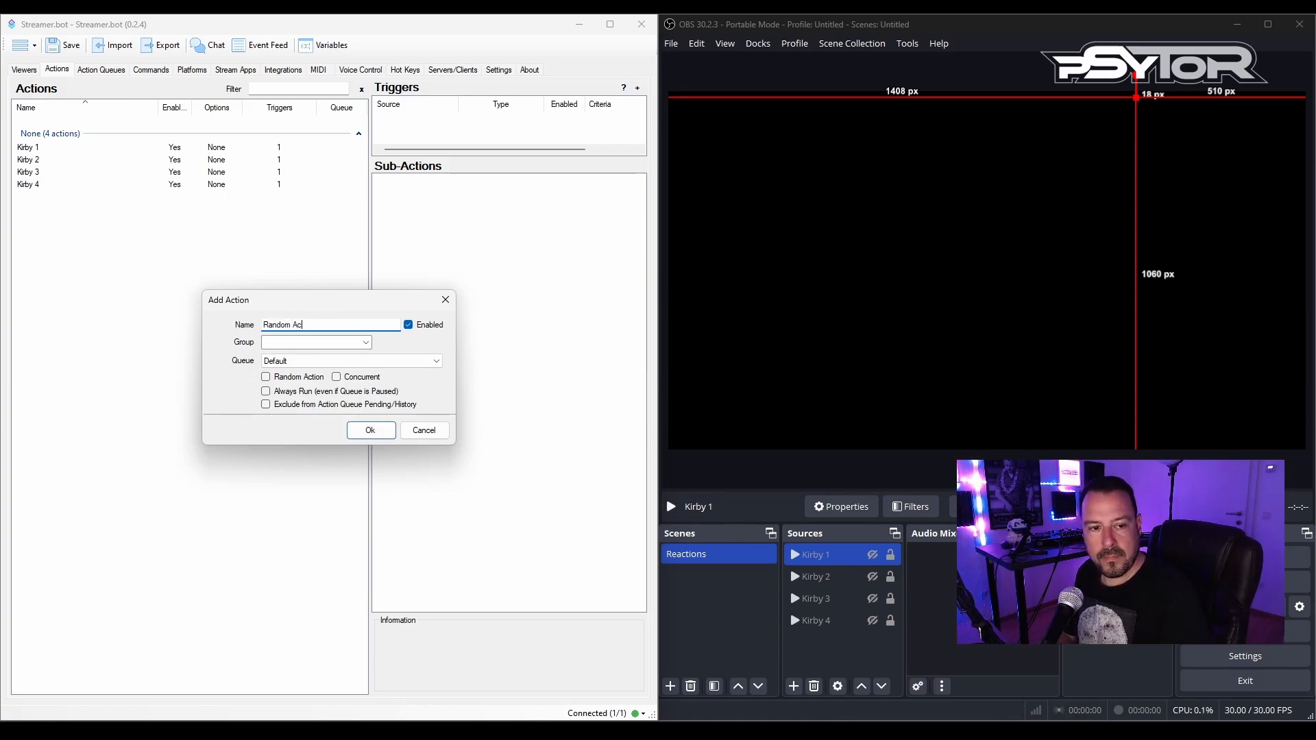
text(tion)
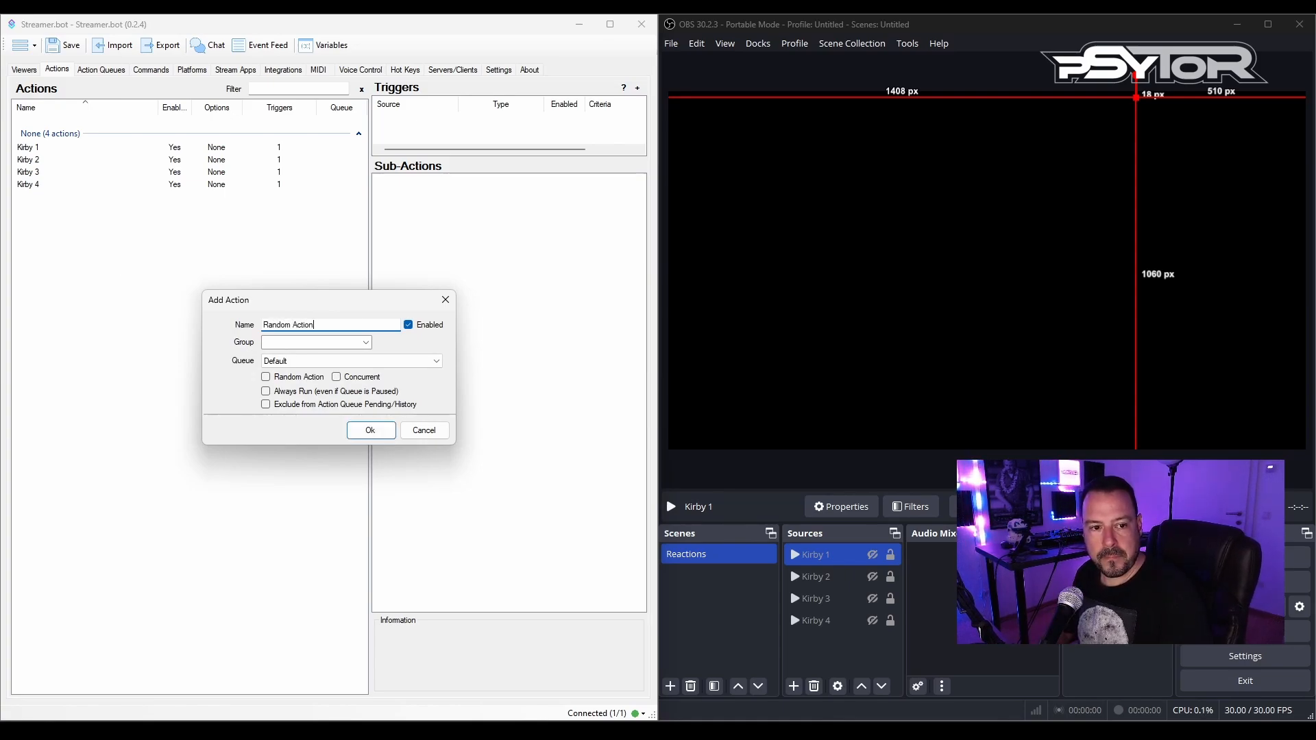
click(266, 377)
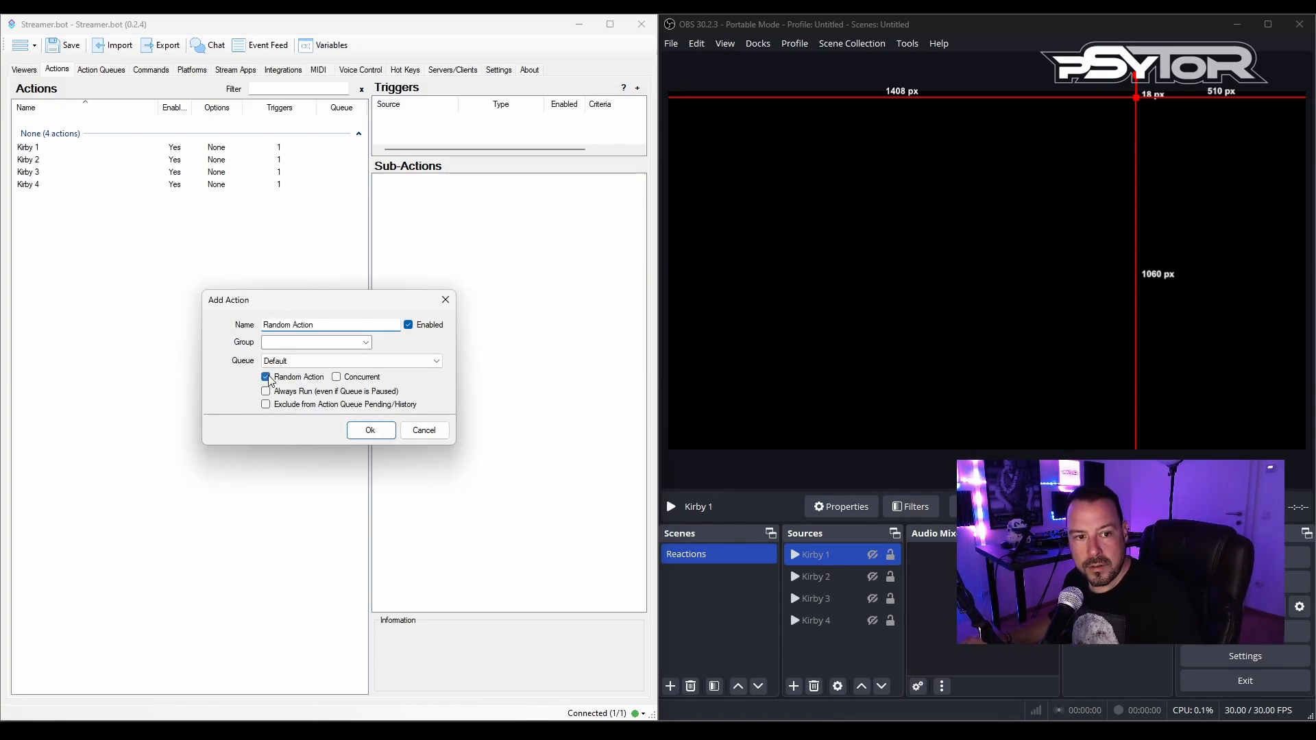
click(375, 434)
Add a Core Run Action sub-action to Random Action that runs the Kirby 1 action immediately.
right_click(404, 199)
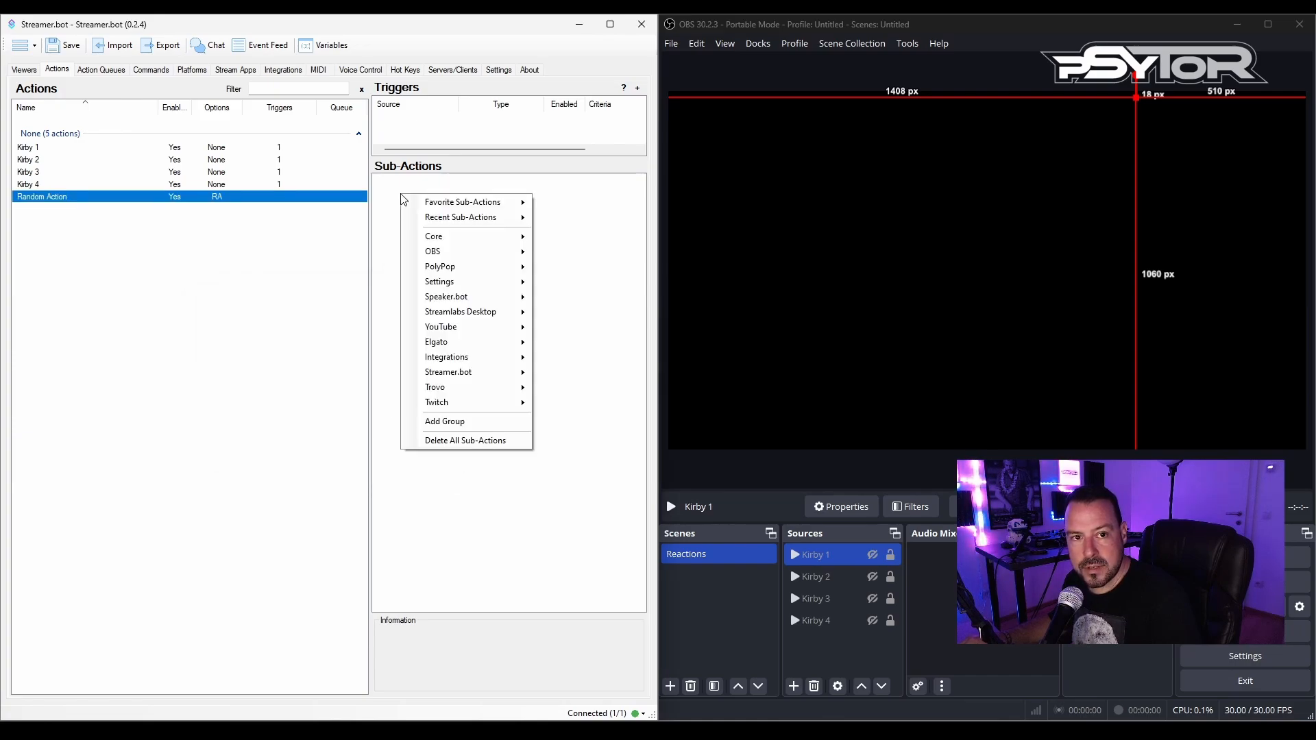
mouse_move(433, 237)
mouse_move(576, 268)
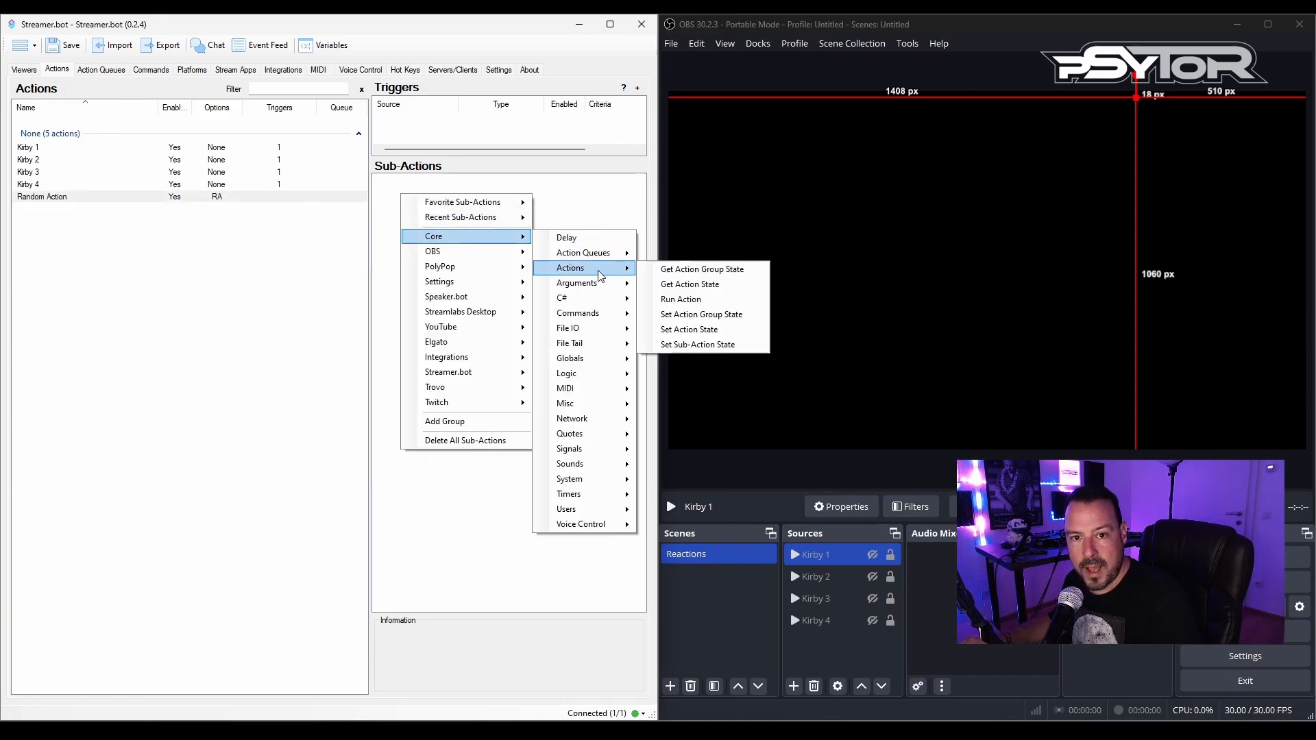
click(695, 302)
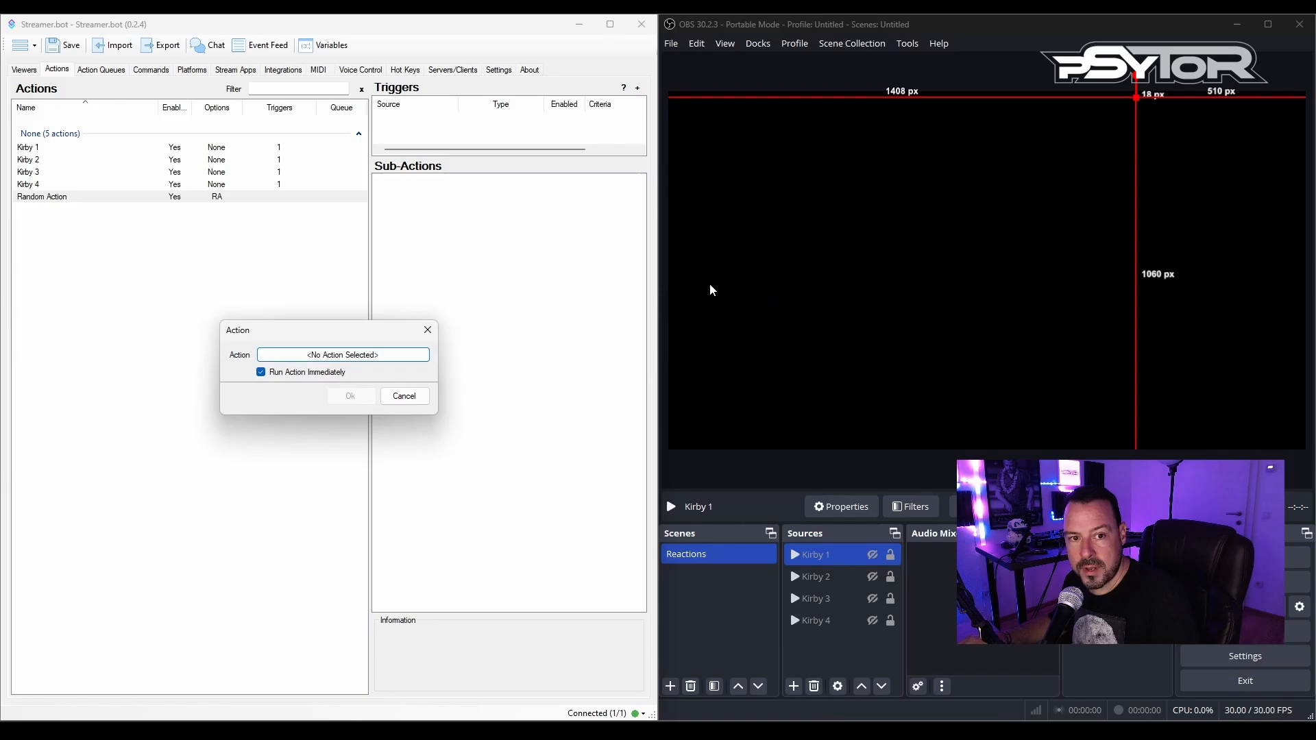
click(361, 358)
click(211, 280)
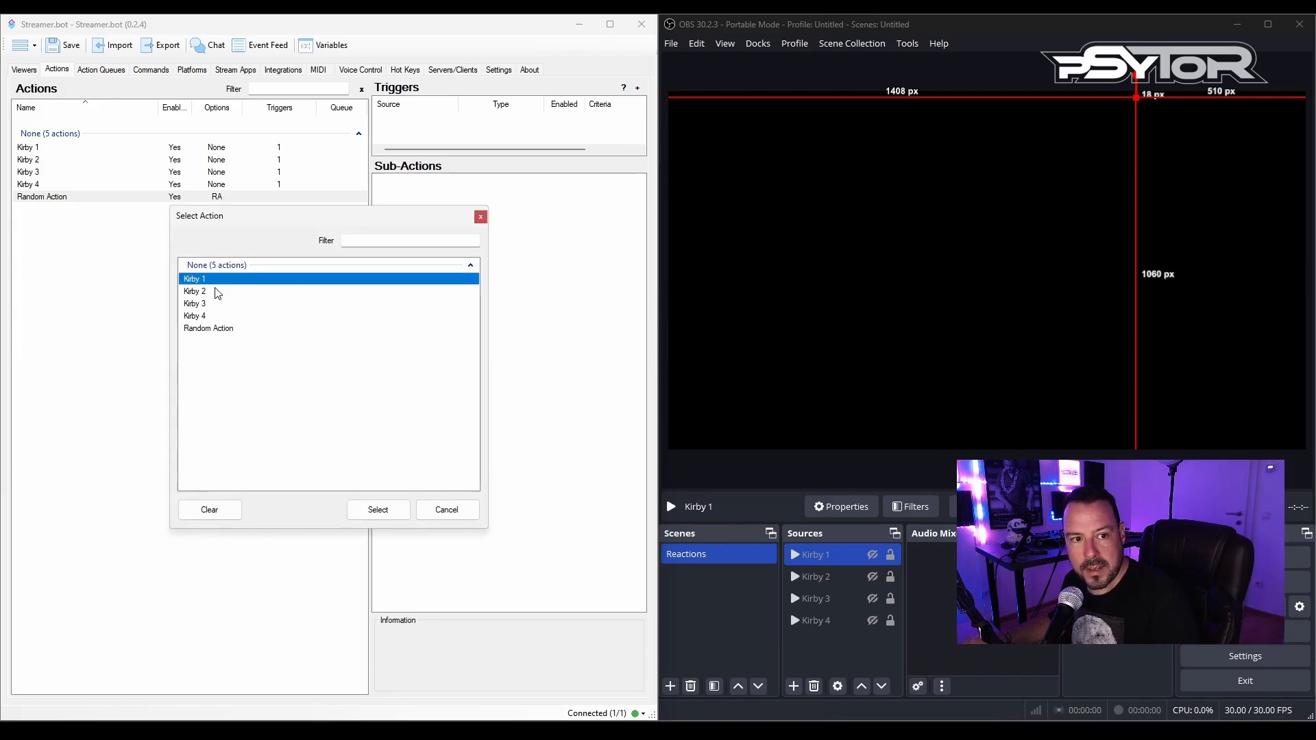
click(378, 510)
click(348, 398)
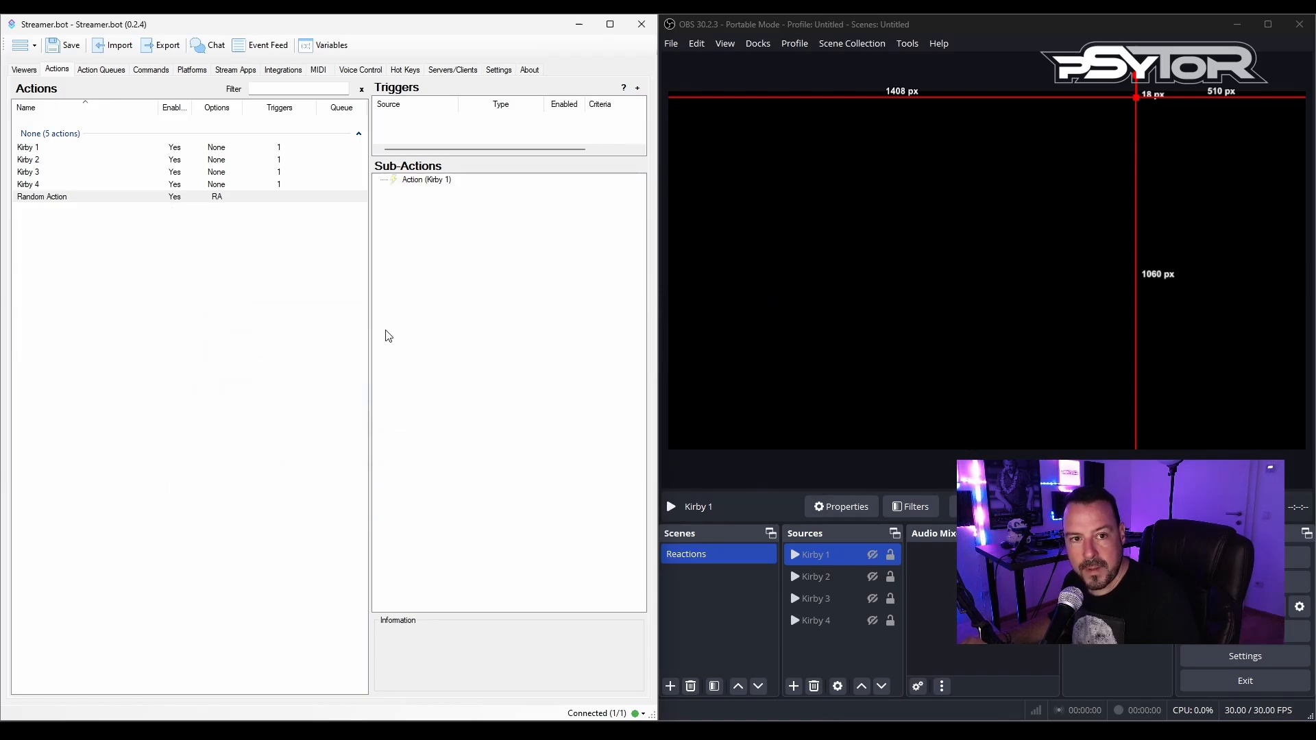
Duplicate the Kirby 1 Run Action sub-action three times.
right_click(436, 180)
click(491, 470)
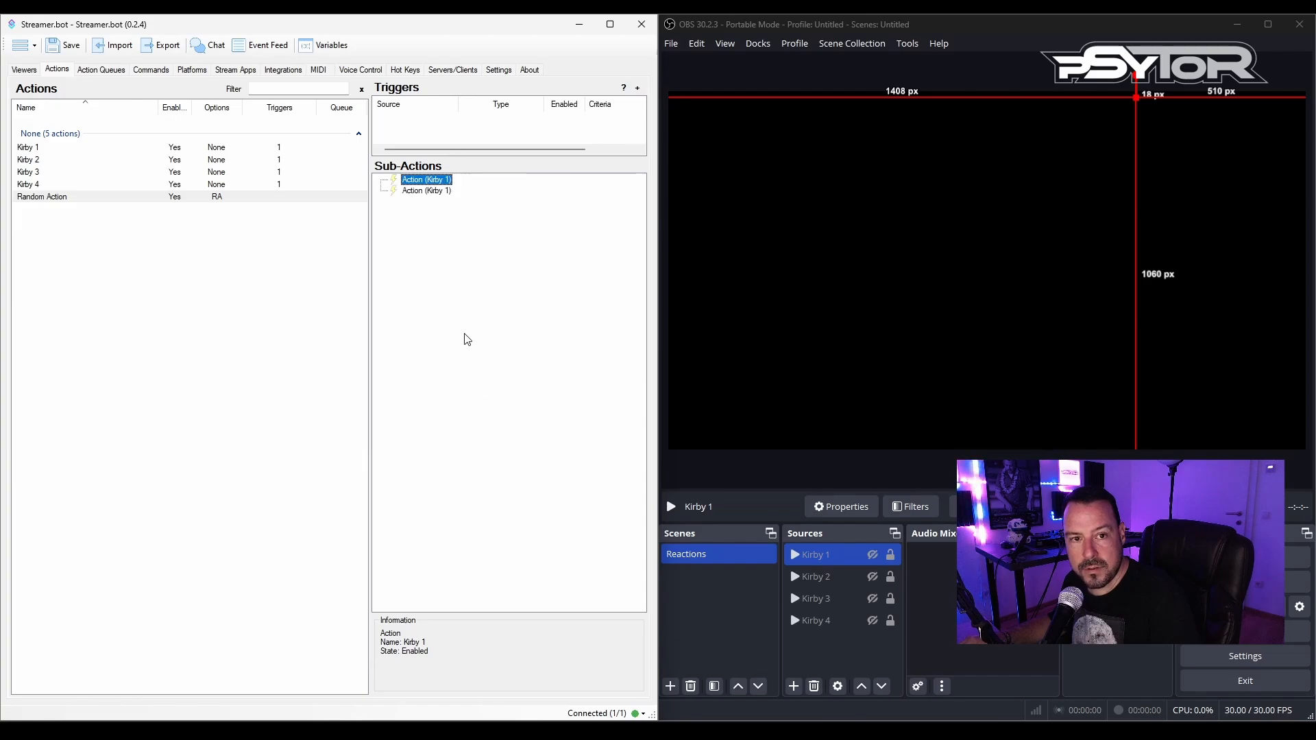
right_click(448, 194)
click(509, 484)
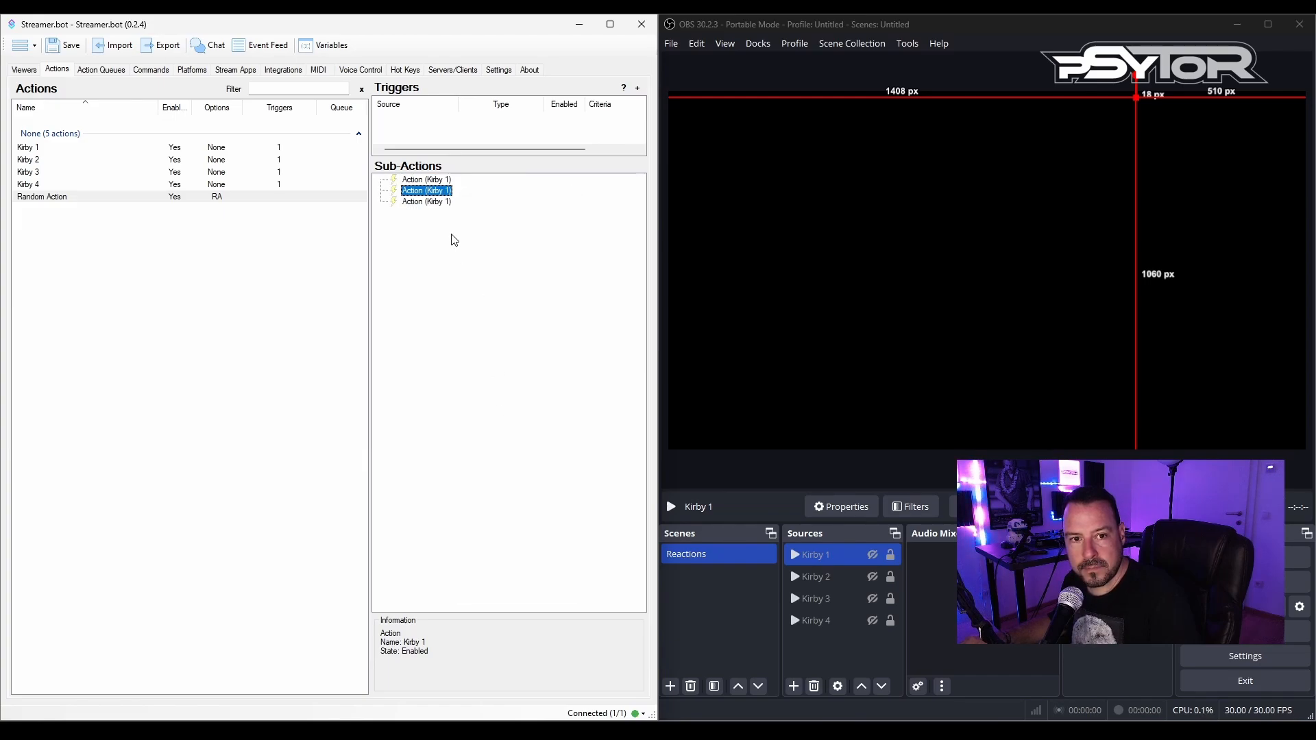
right_click(447, 202)
click(520, 491)
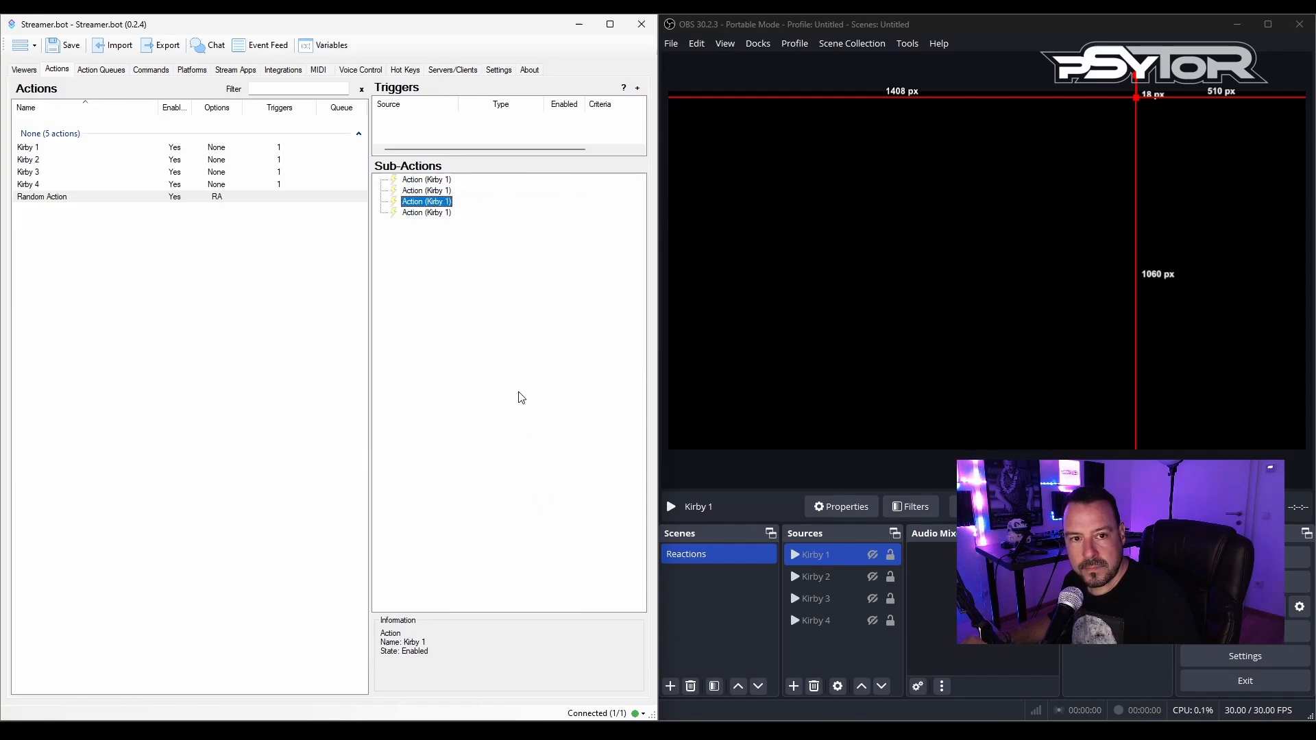
Change the second Run Action sub-action to run the Kirby 2 action.
double_click(431, 192)
click(372, 365)
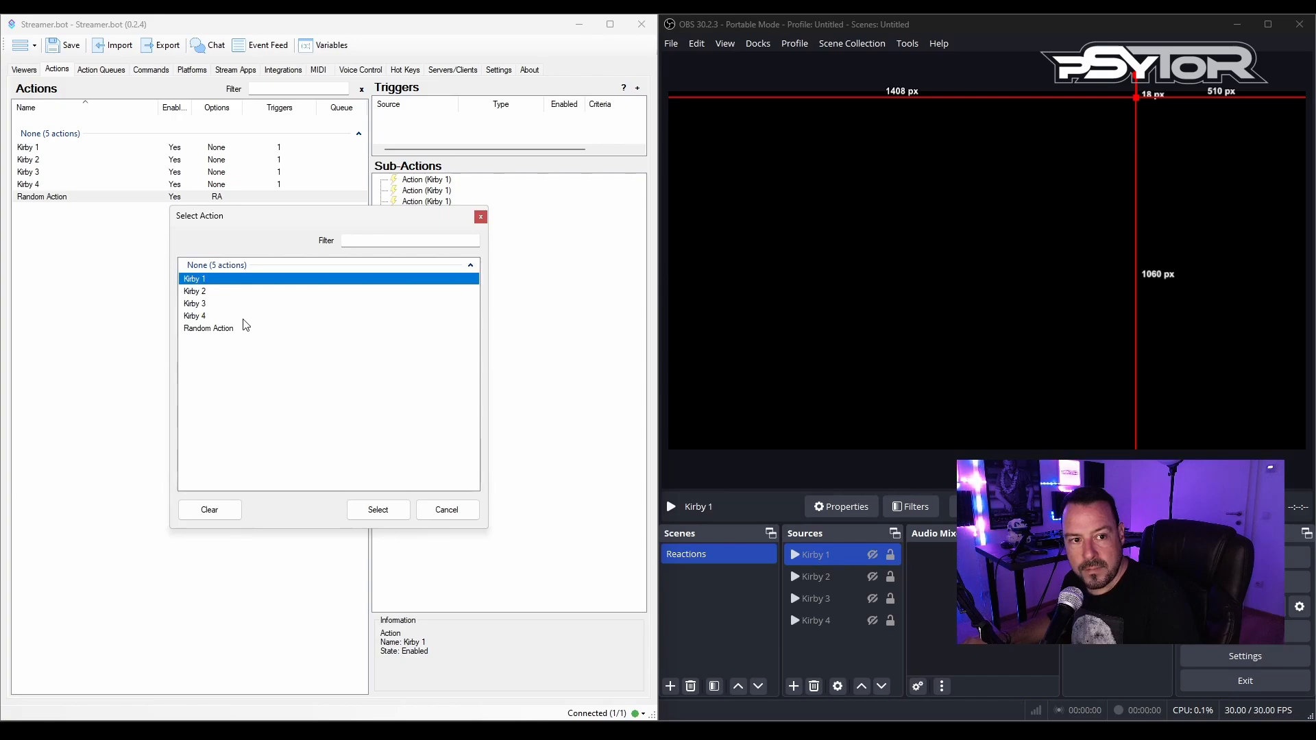
double_click(248, 292)
click(351, 395)
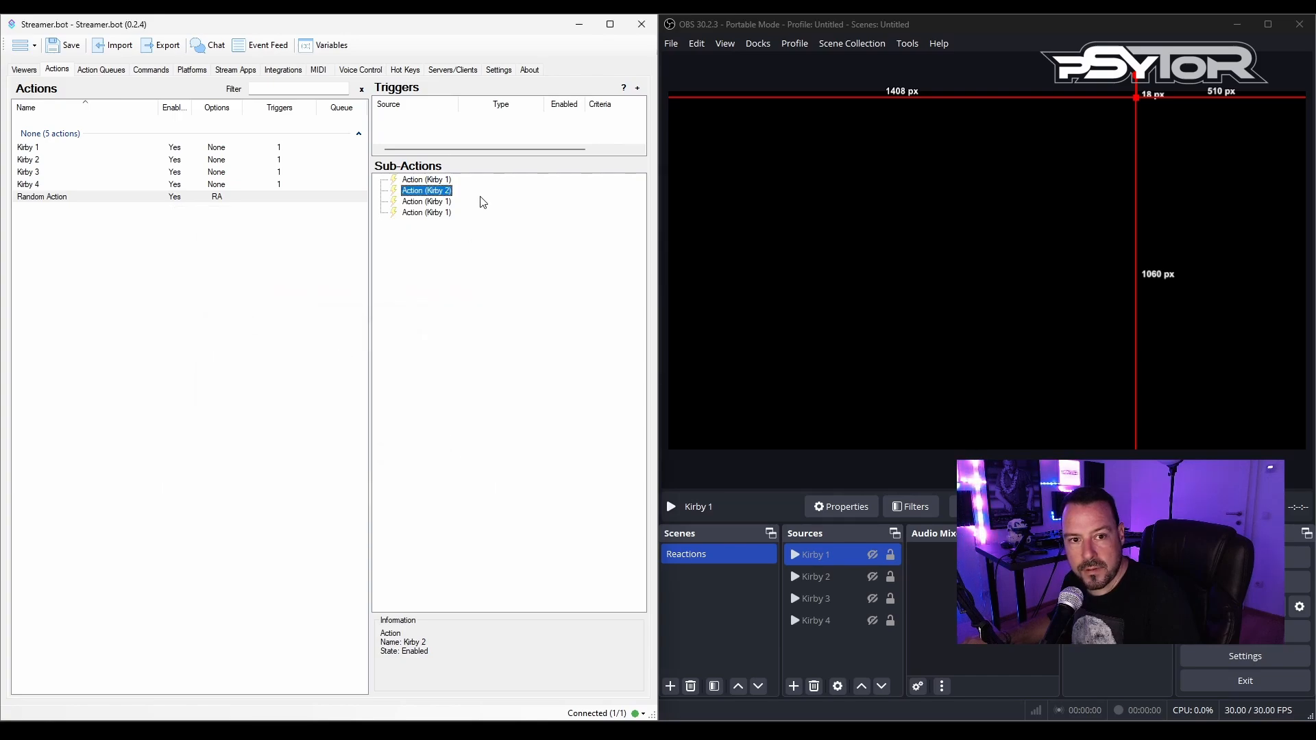
Change the third Run Action sub-action to run the Kirby 3 action.
double_click(432, 202)
click(373, 354)
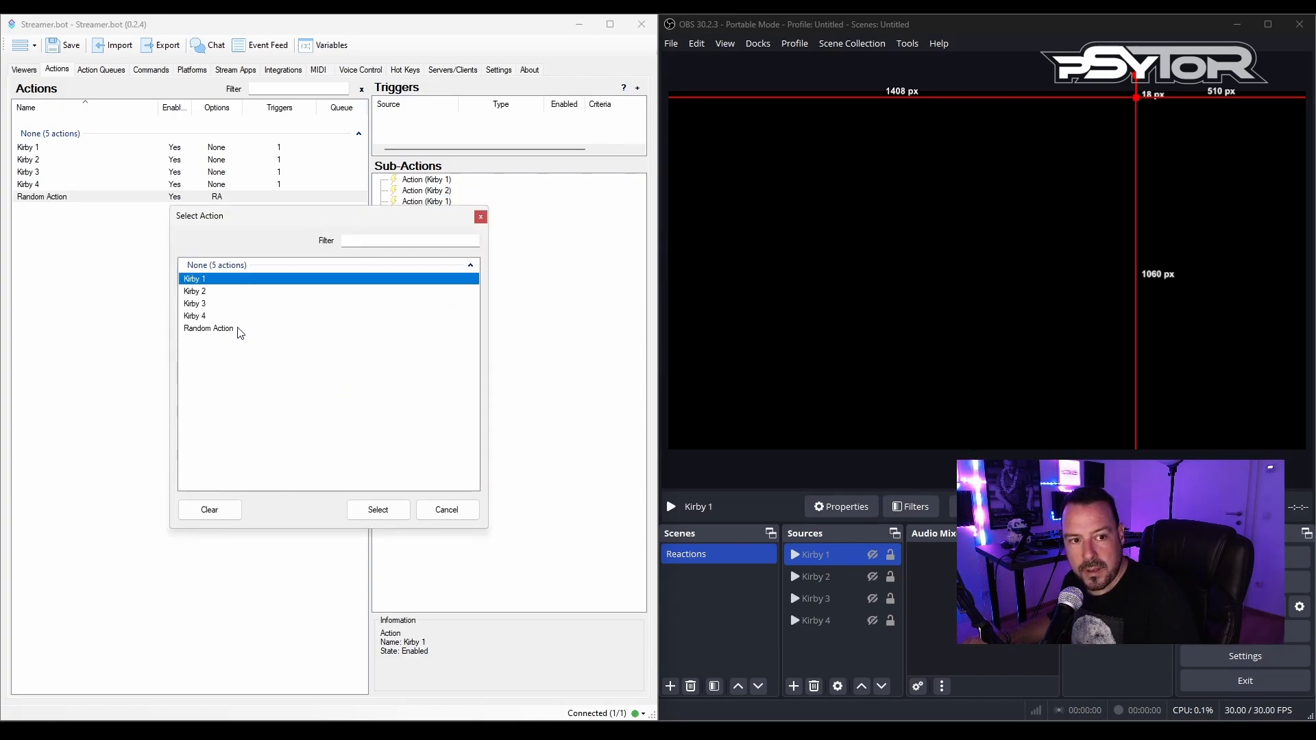
click(237, 303)
click(376, 509)
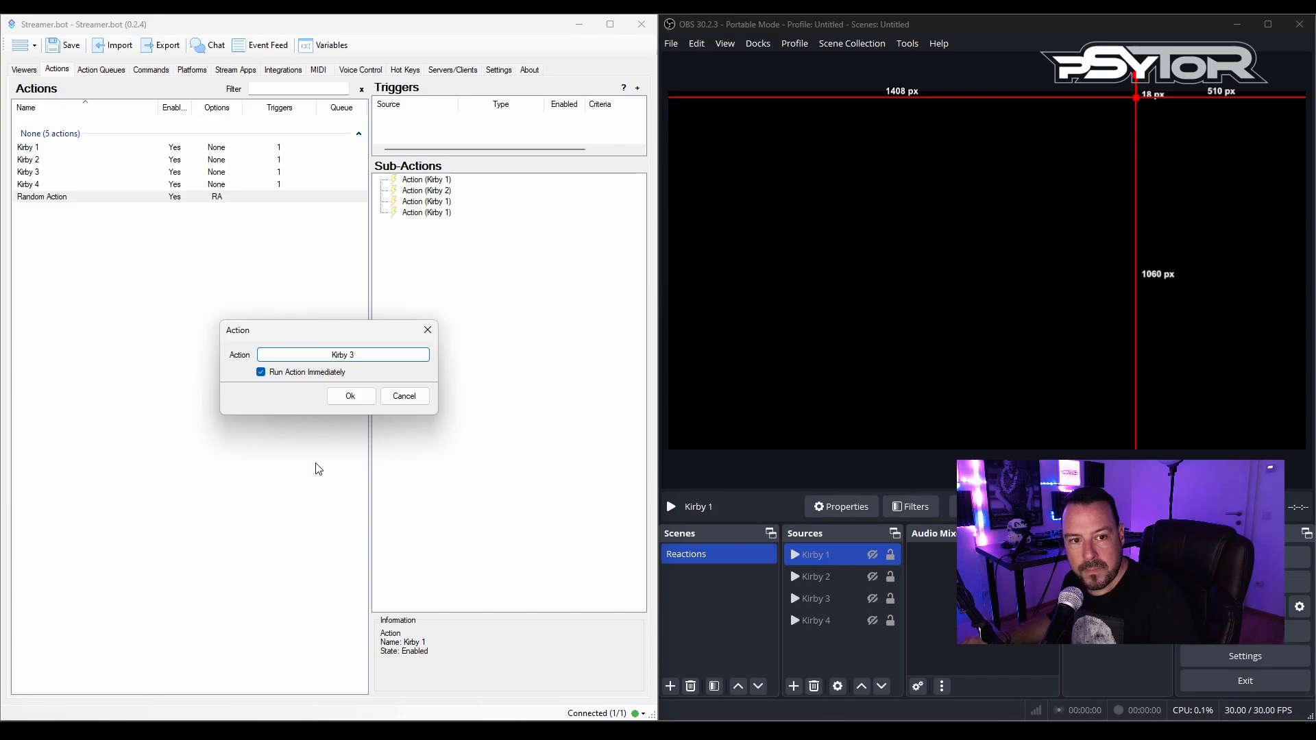
click(351, 396)
Change the fourth Run Action sub-action to run the Kirby 4 action.
double_click(445, 212)
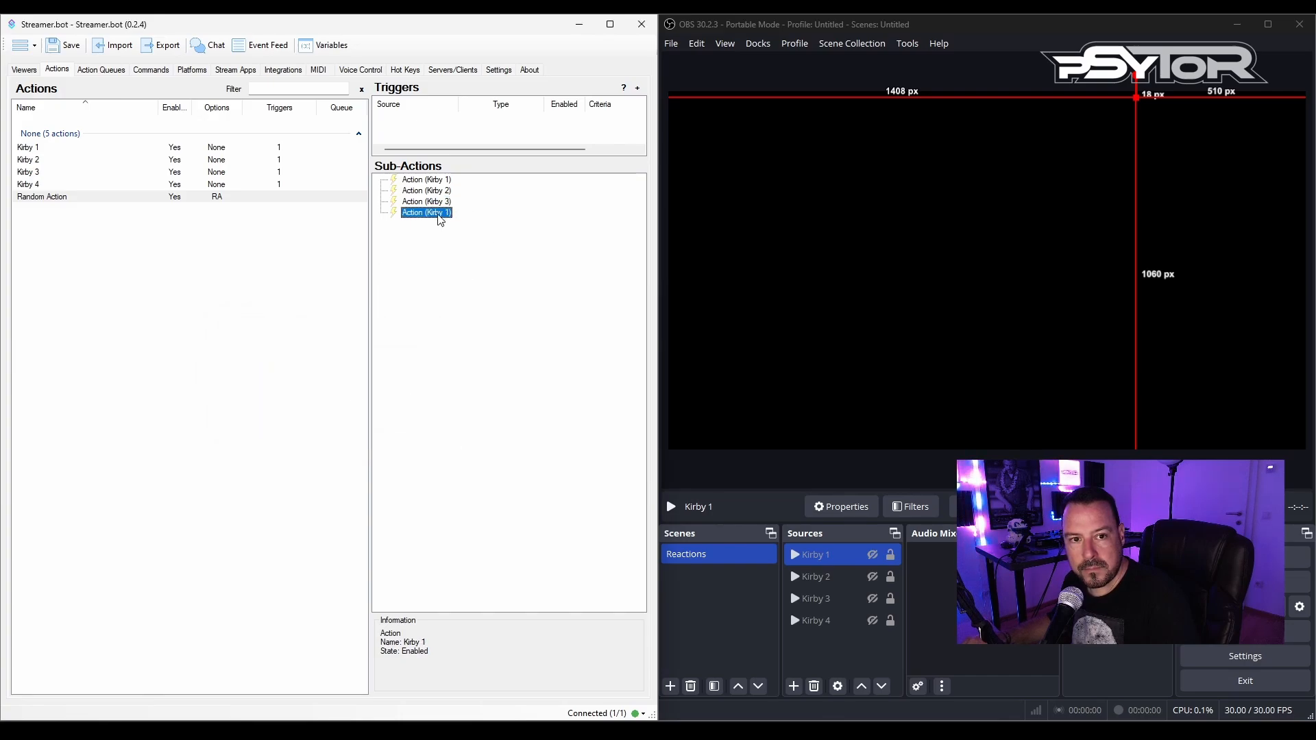
click(267, 355)
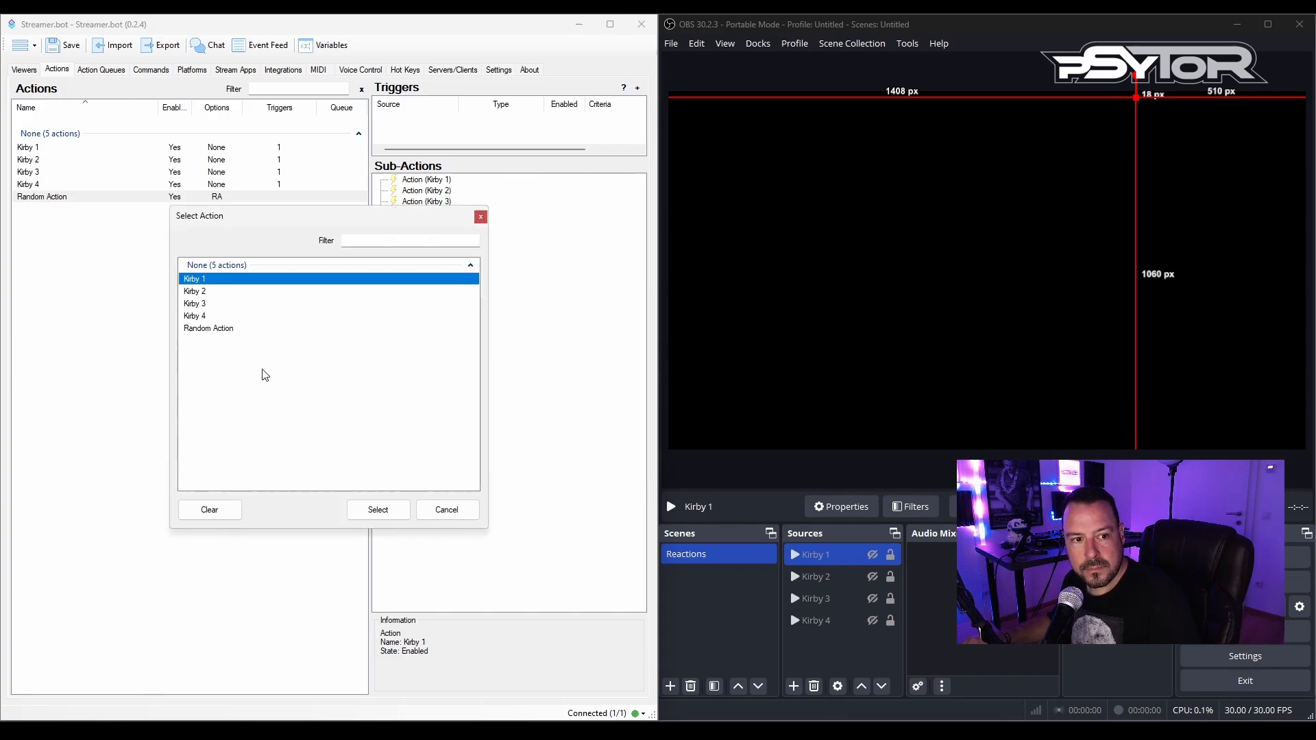
click(231, 316)
click(376, 509)
click(350, 396)
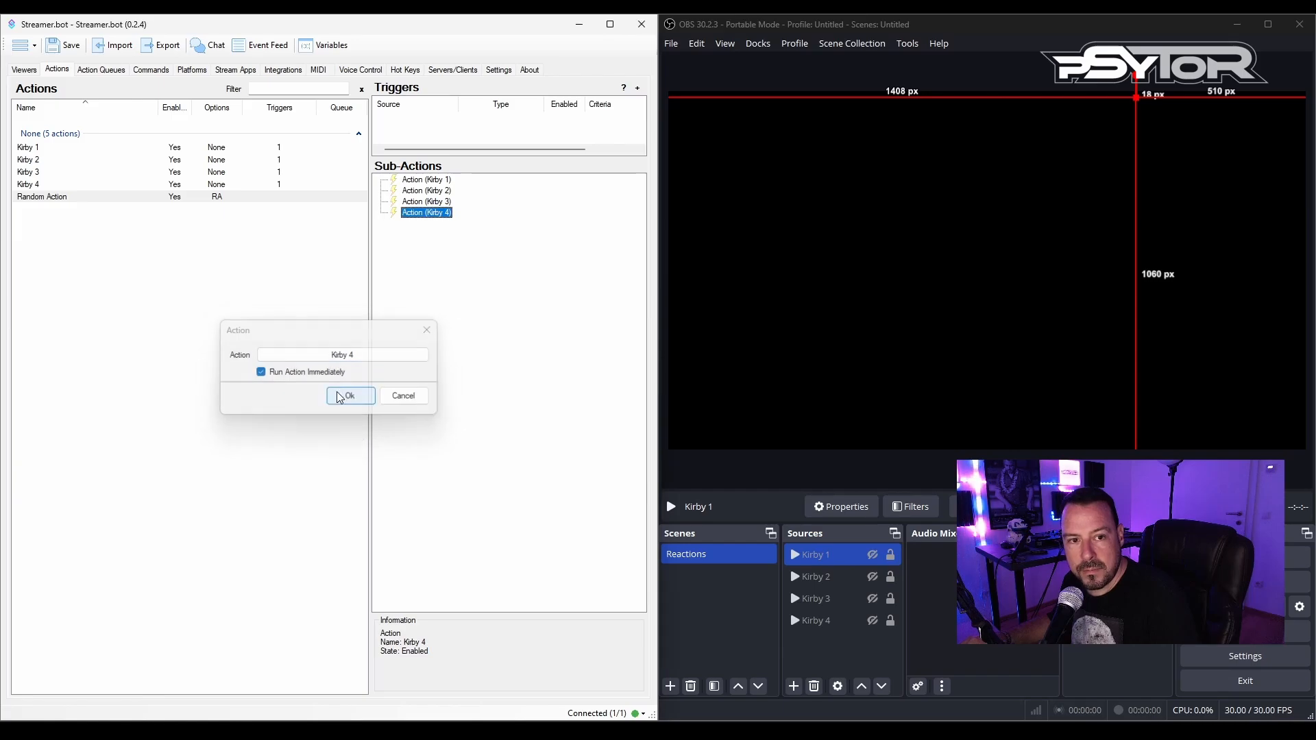
Add a Core Test trigger to Random Action.
right_click(494, 127)
mouse_move(534, 224)
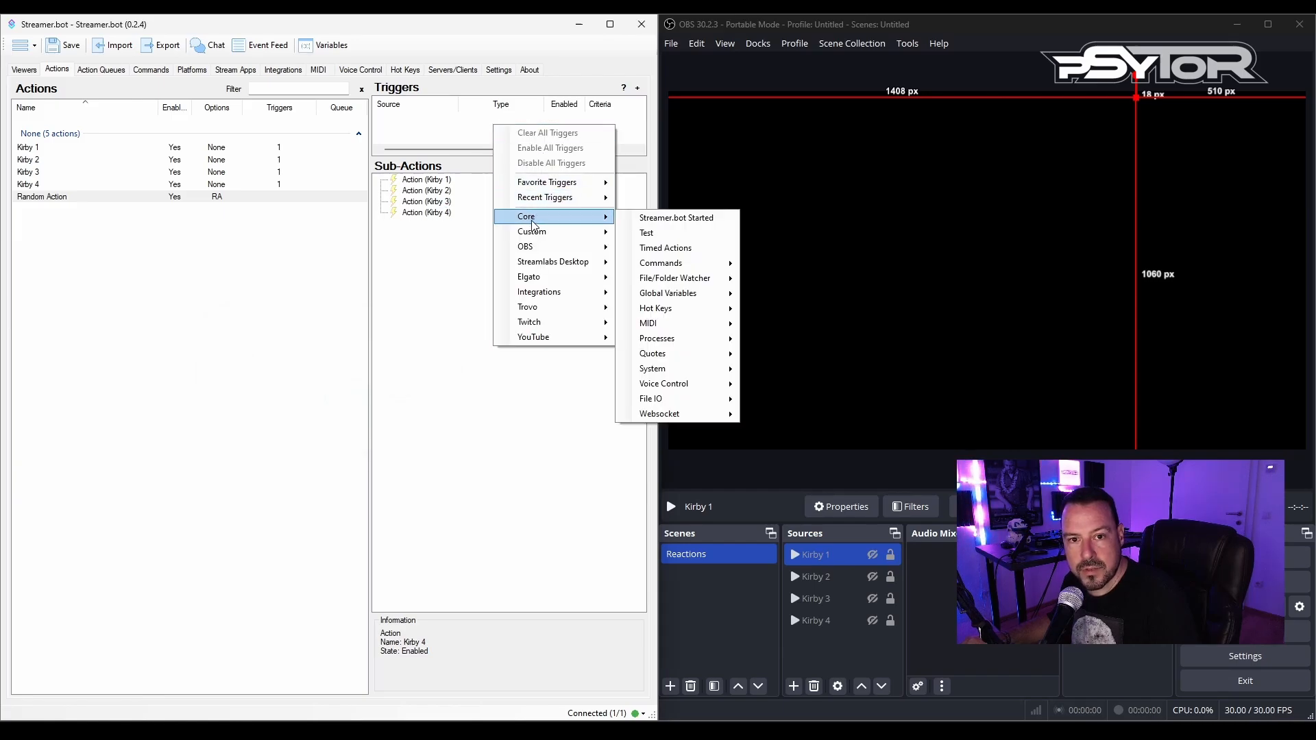
click(647, 233)
click(412, 437)
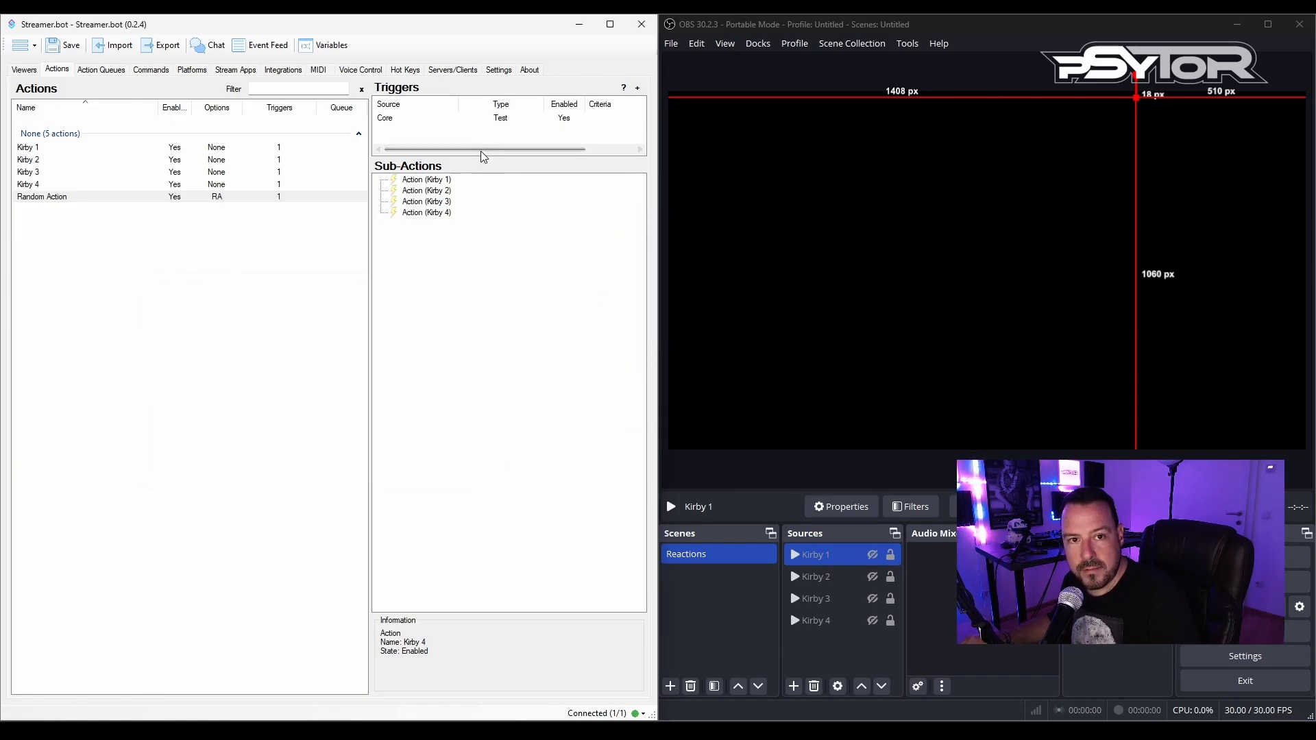
Fire Random Action's Test trigger several times to check which Kirby sources appear in OBS.
right_click(500, 118)
click(520, 126)
right_click(500, 118)
click(505, 126)
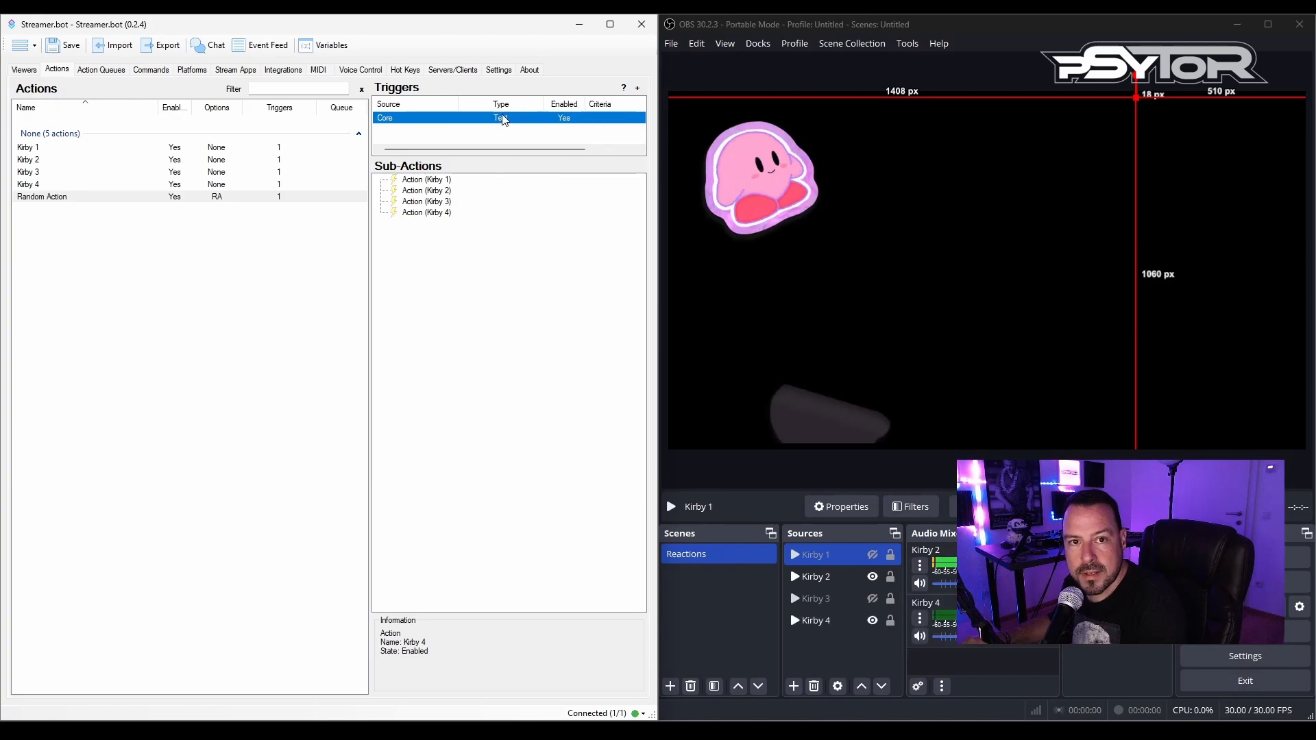
right_click(500, 119)
click(511, 126)
right_click(500, 121)
right_click(502, 123)
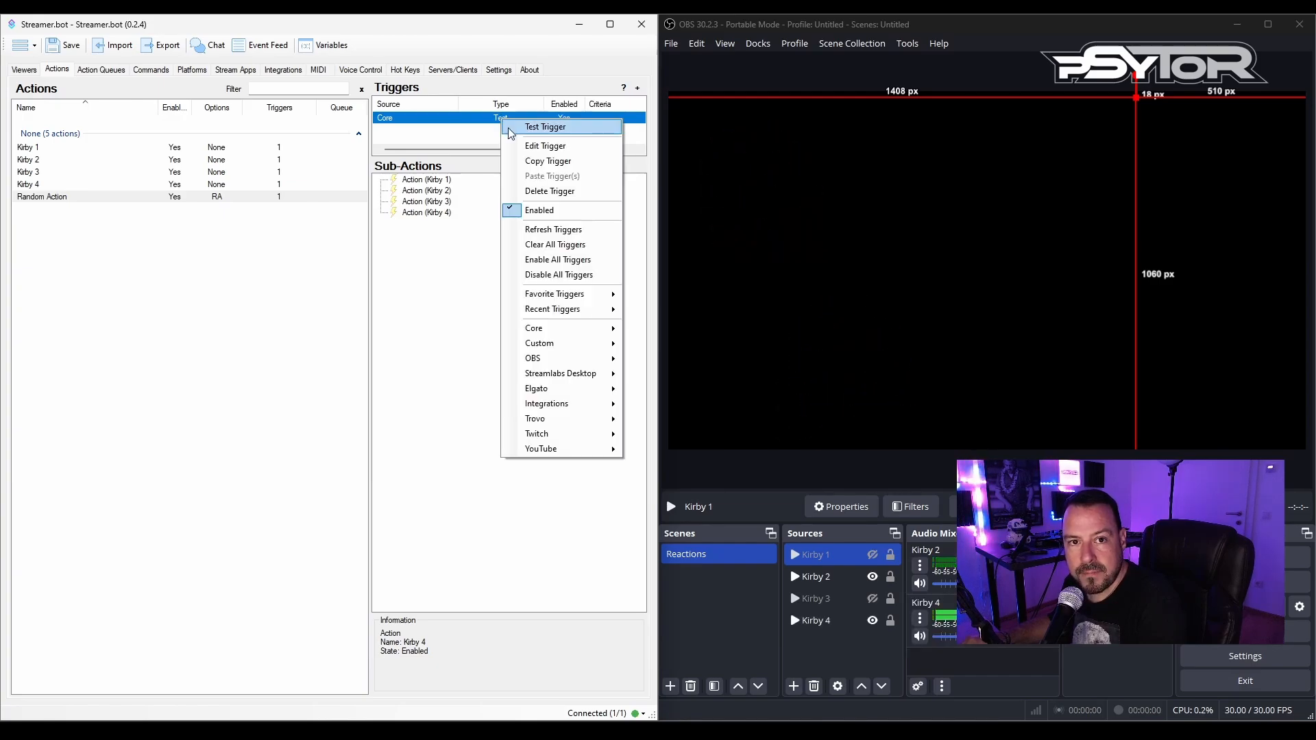
click(542, 126)
click(395, 254)
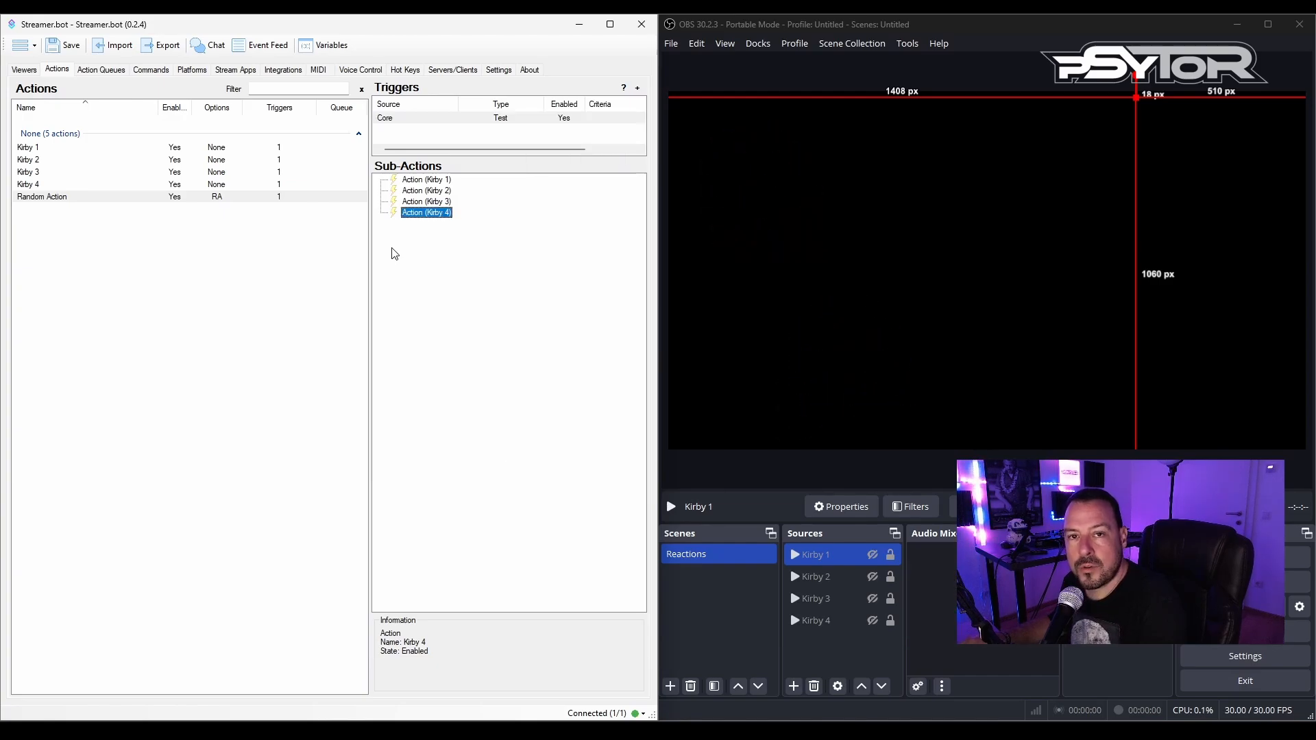
Set the weight of the Kirby 4 sub-action to 0.50.
right_click(432, 212)
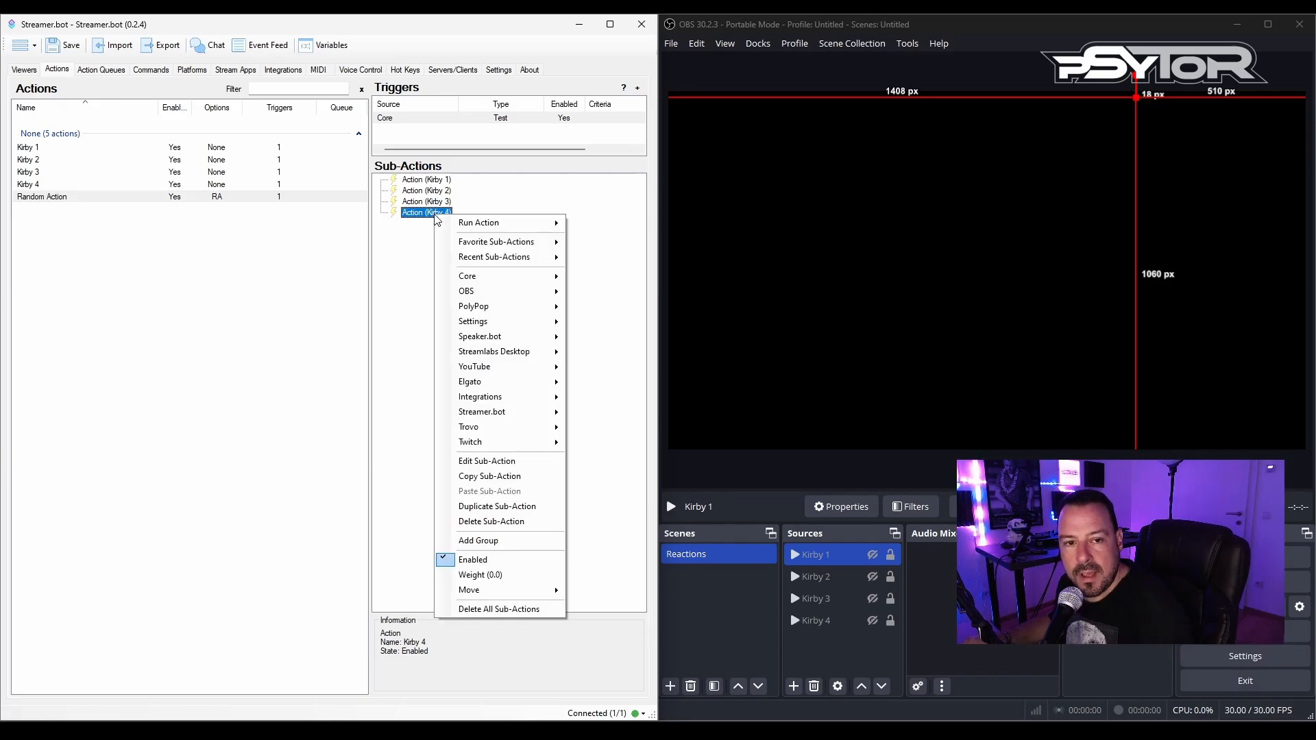
click(460, 574)
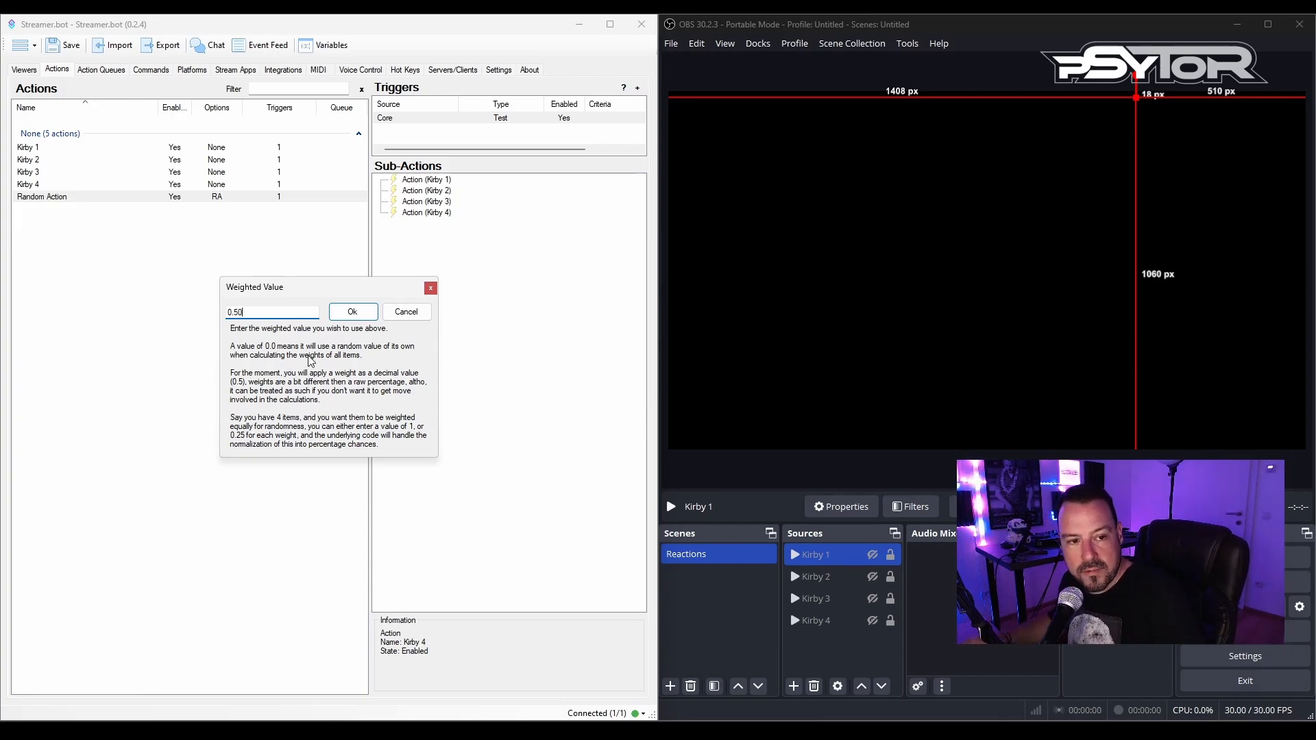
click(352, 312)
Set the weight of the Kirby 1 sub-action to 0.15.
double_click(432, 180)
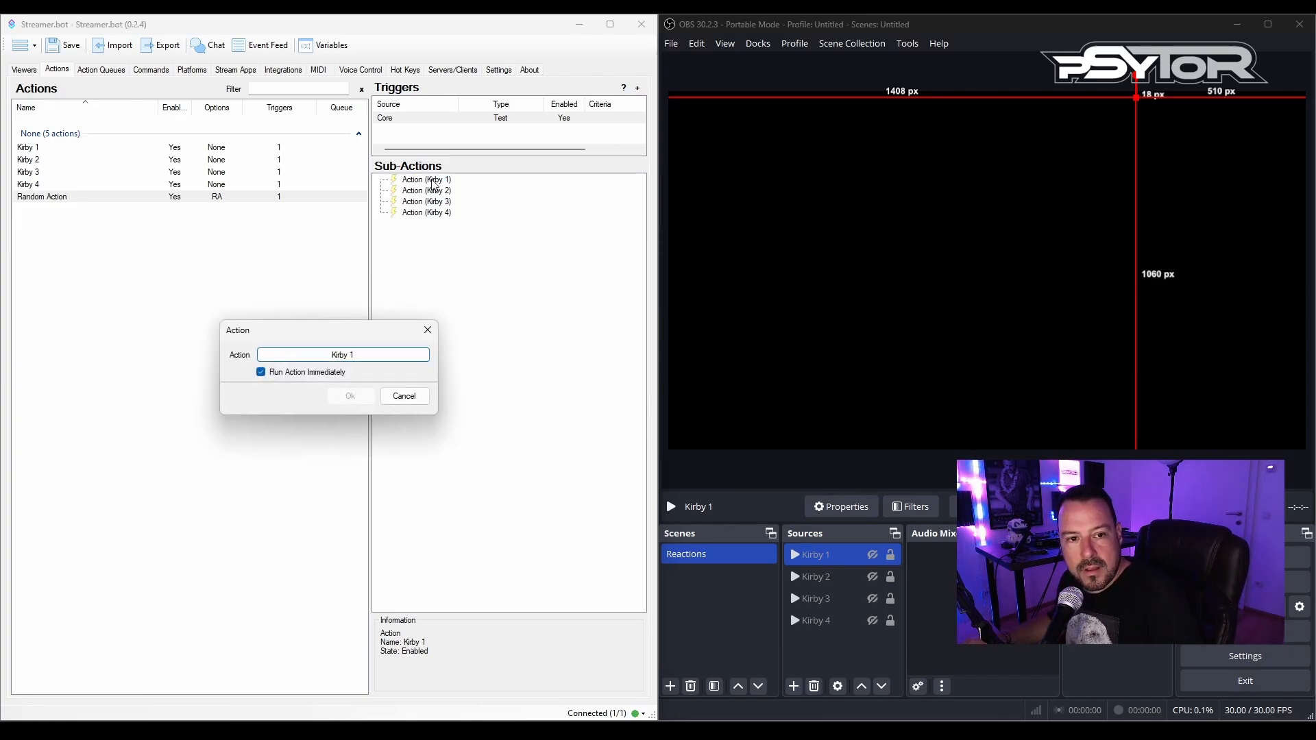
key(Escape)
right_click(432, 181)
click(482, 540)
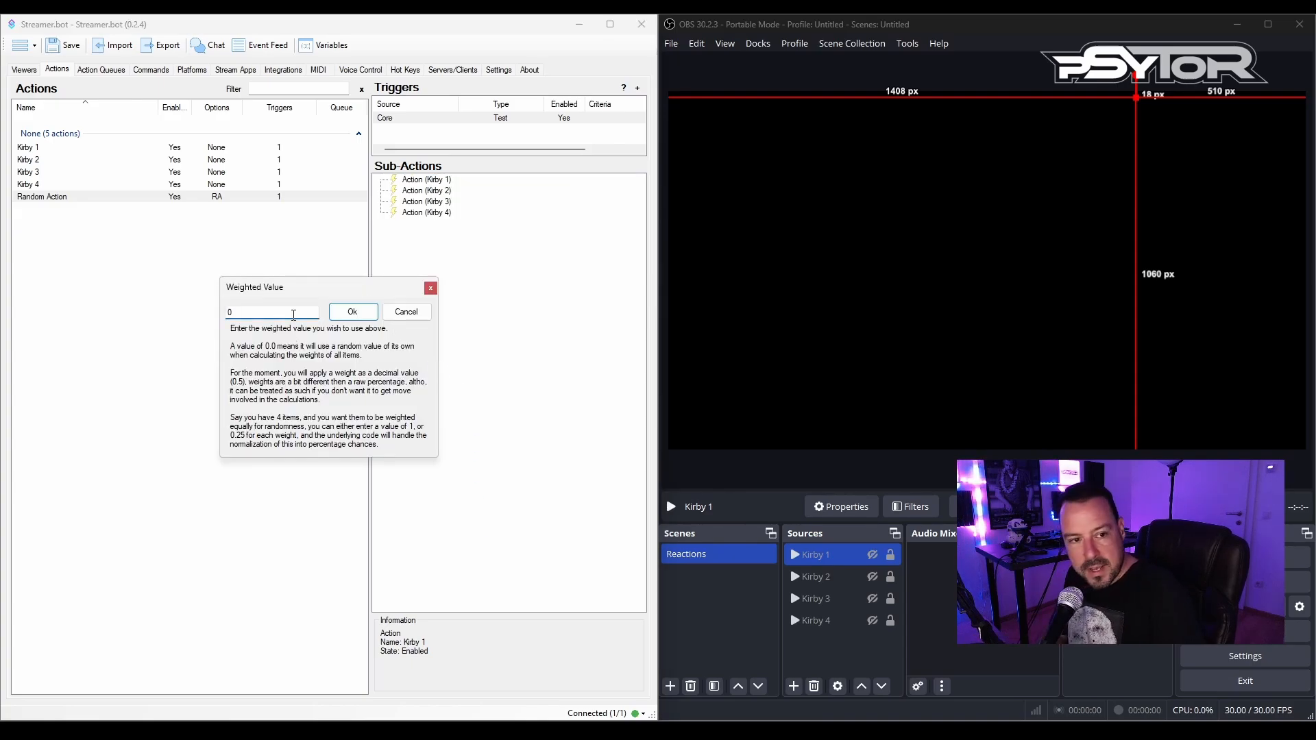
key(Return)
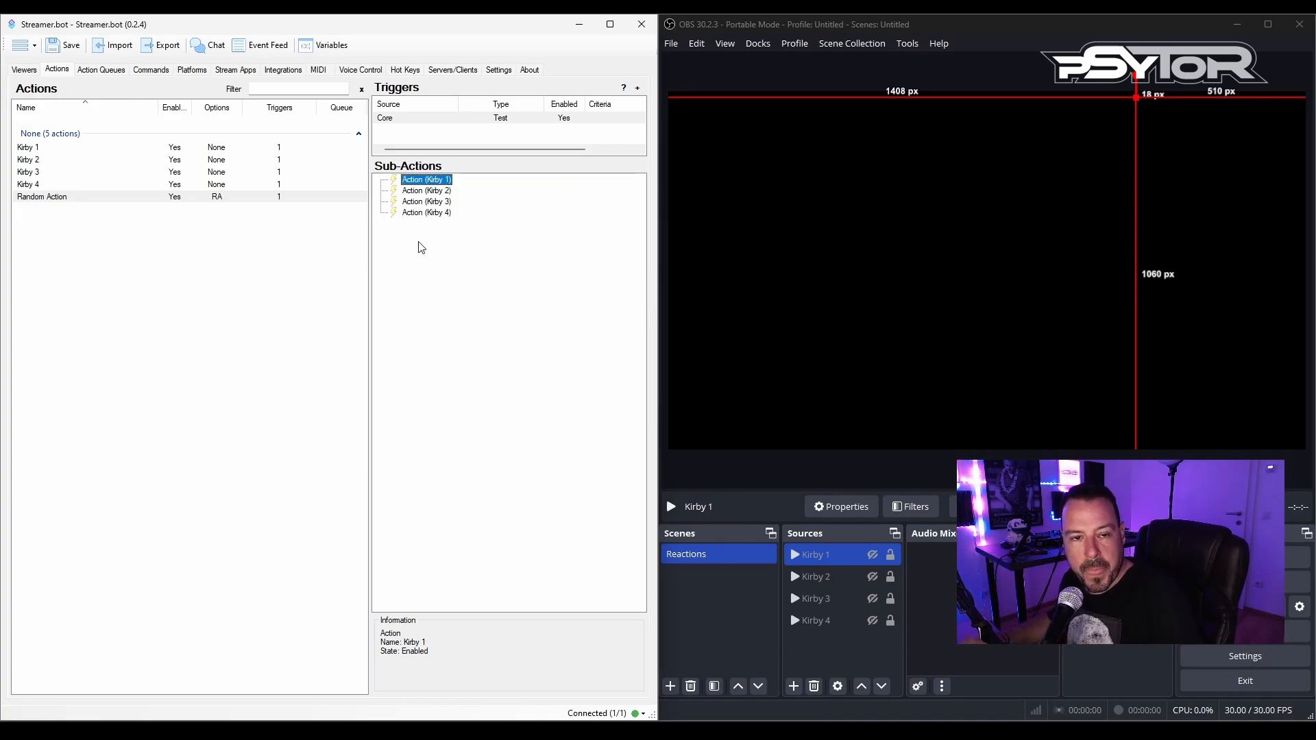
Set the weight of the Kirby 2 sub-action to 0.15.
double_click(442, 192)
key(Escape)
right_click(442, 192)
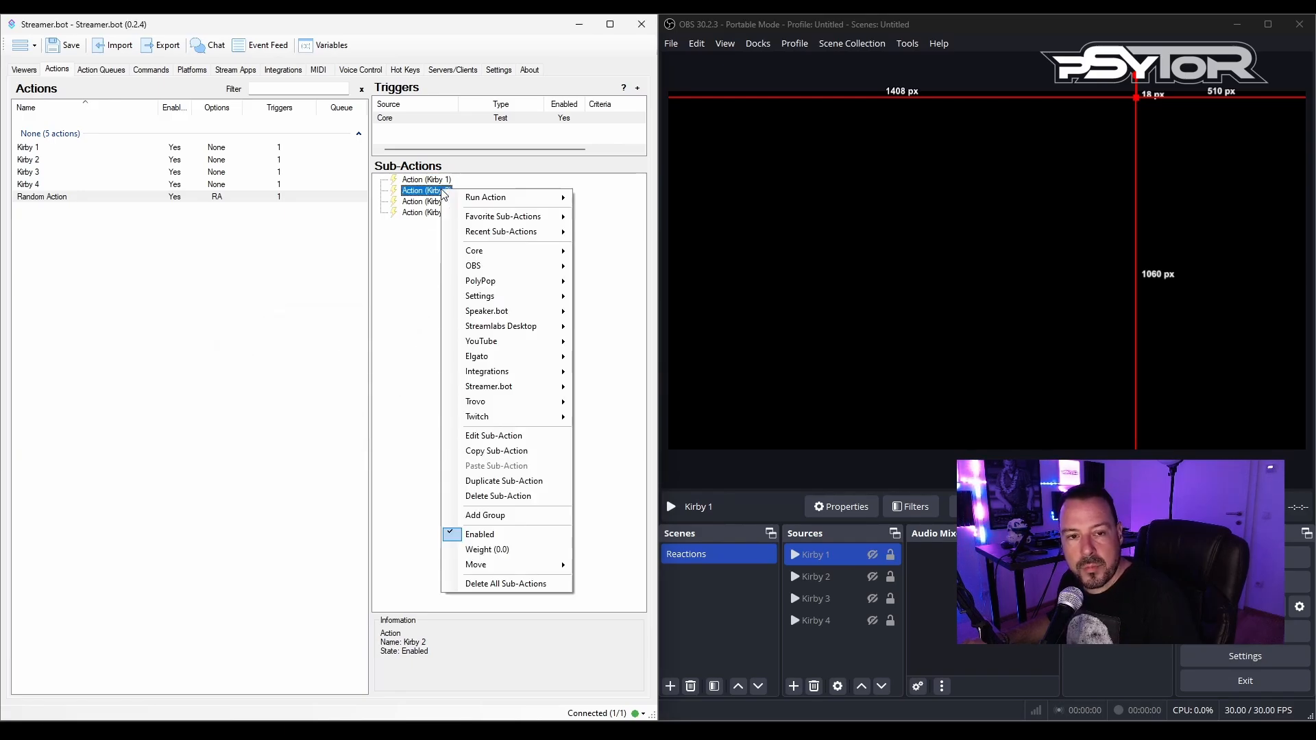
click(496, 550)
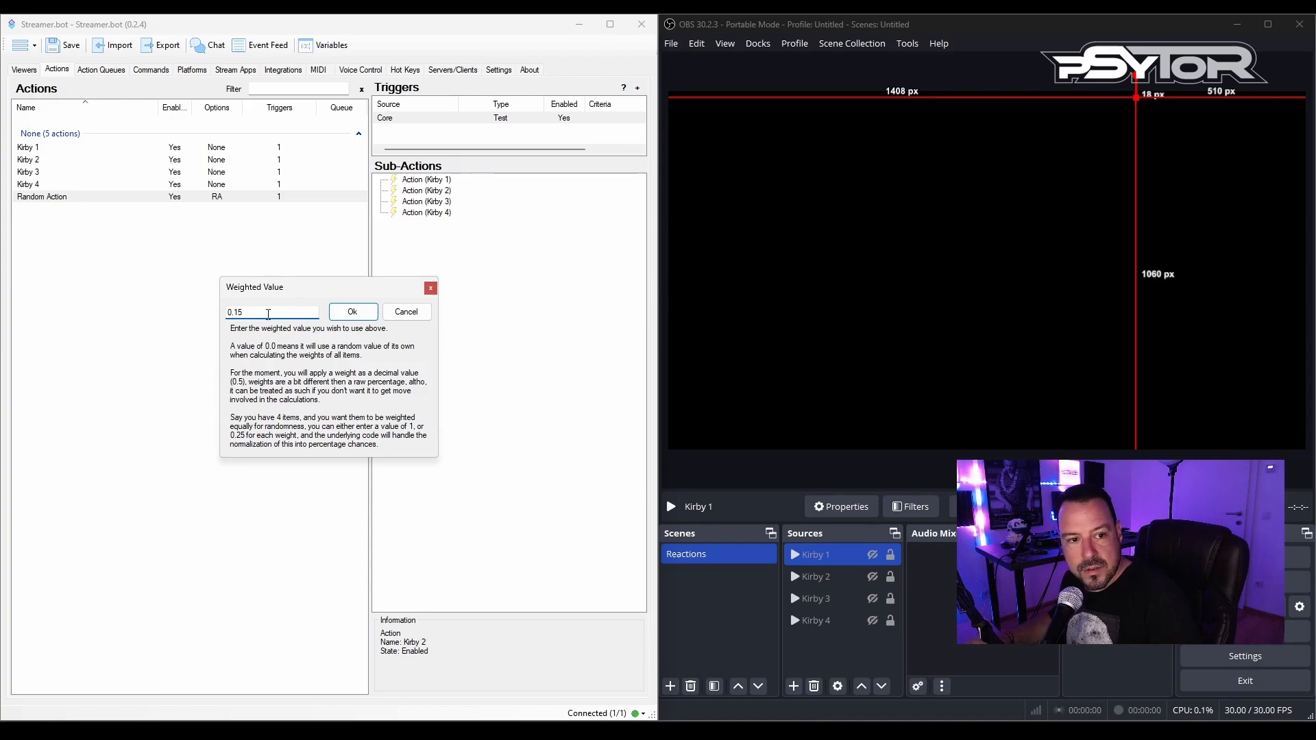
click(359, 312)
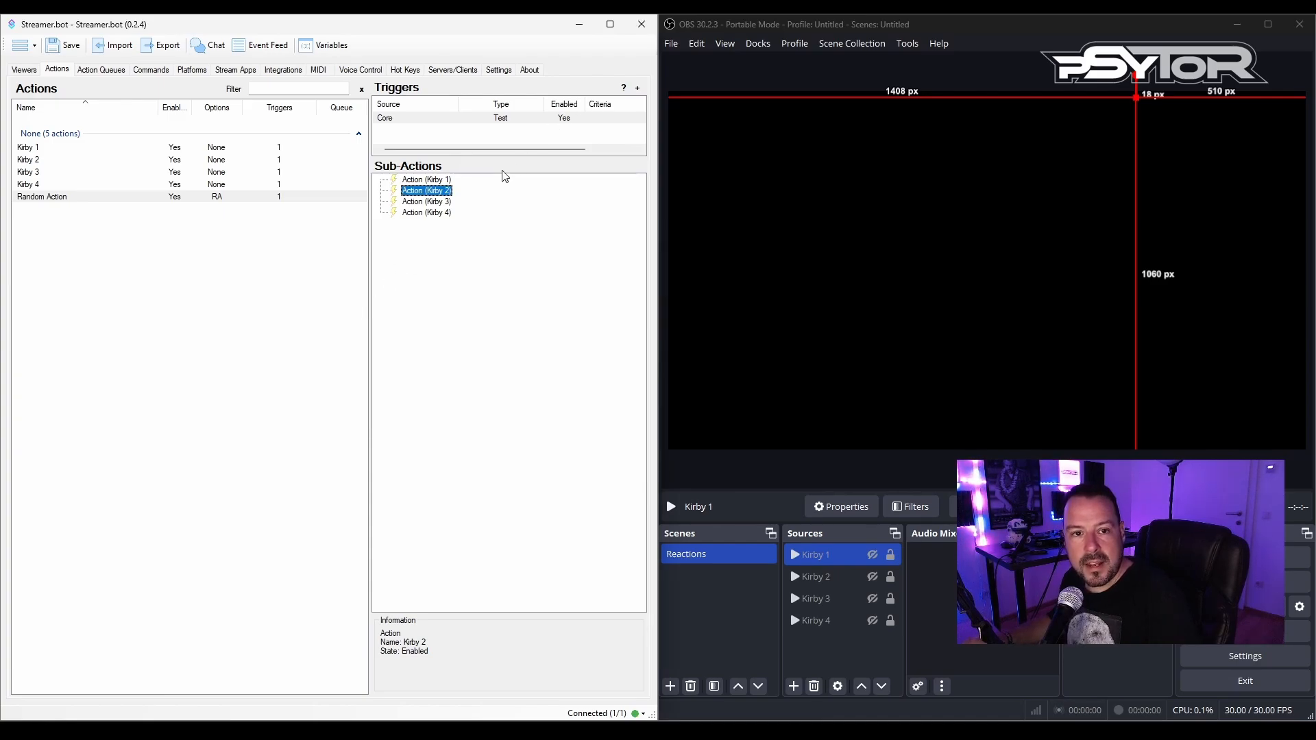
Set the weight of the Kirby 3 sub-action to 0.20.
right_click(426, 204)
click(480, 563)
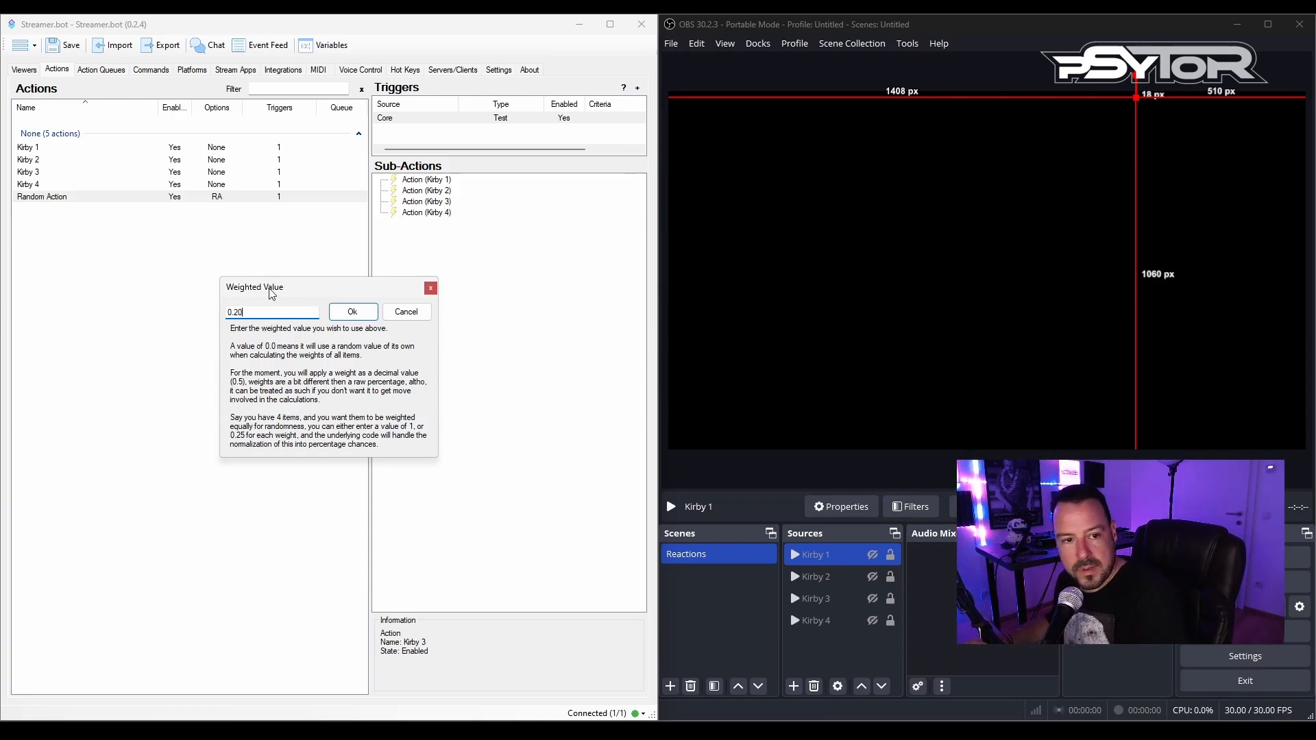
click(349, 311)
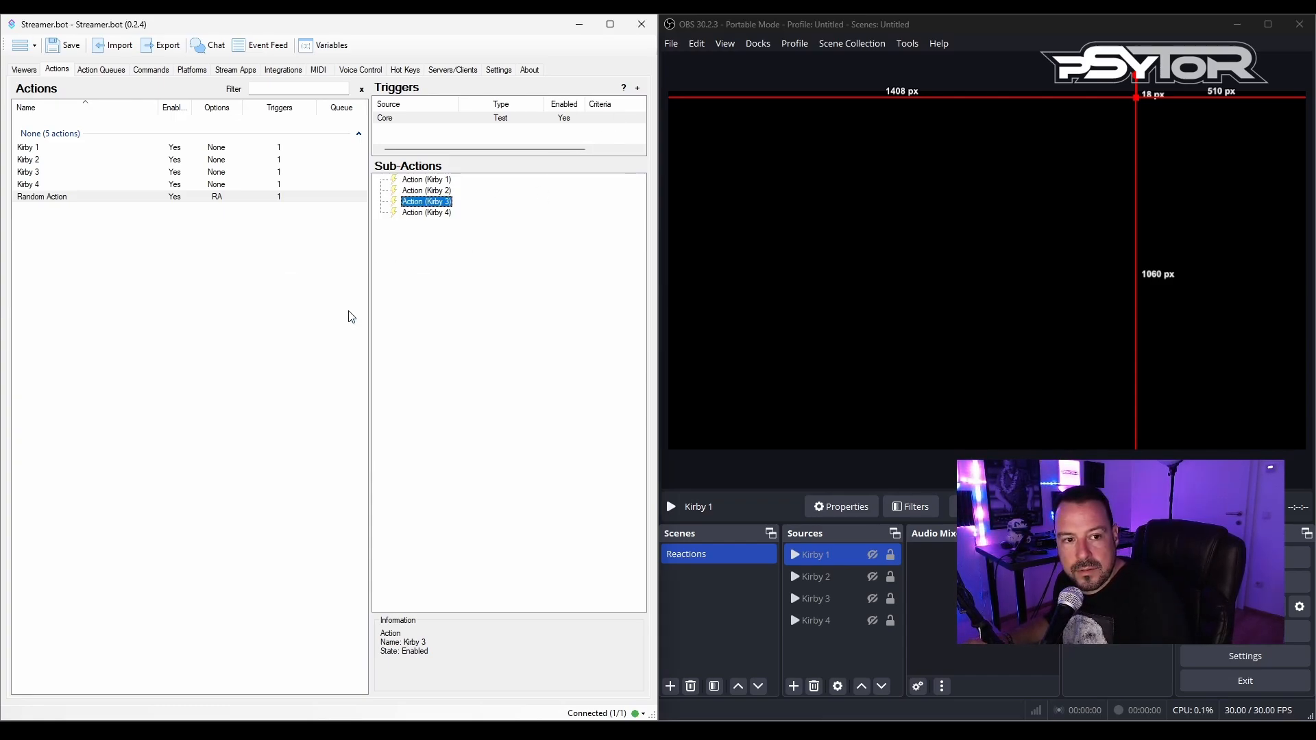
Run the Test trigger repeatedly to check how the weighted random selection behaves in OBS.
right_click(471, 119)
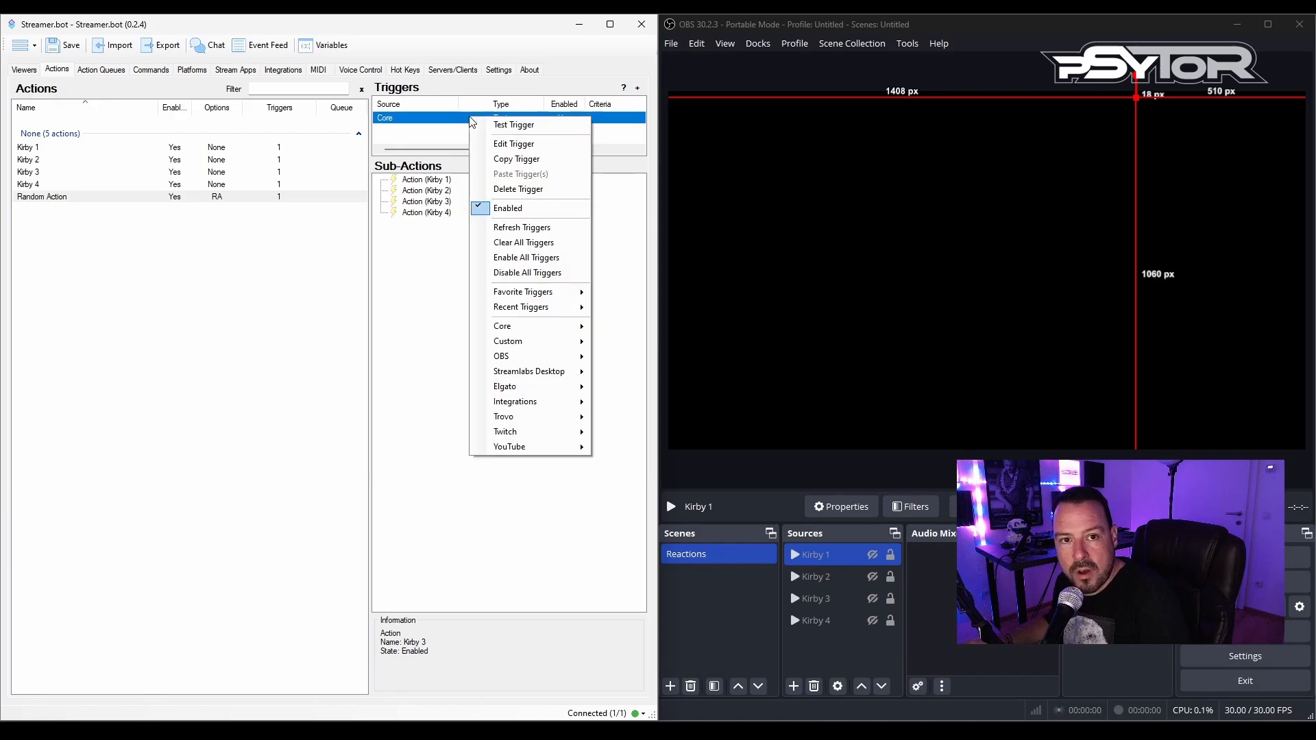
click(499, 123)
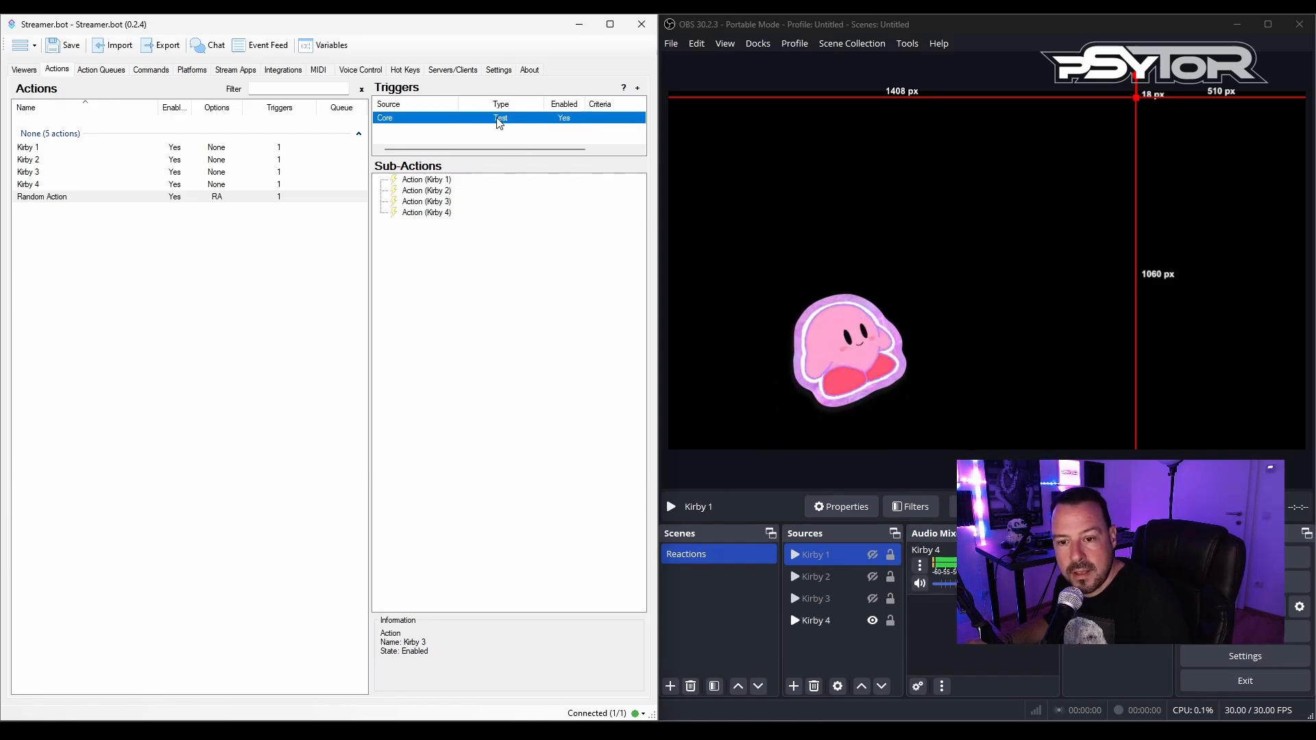
right_click(498, 123)
click(519, 126)
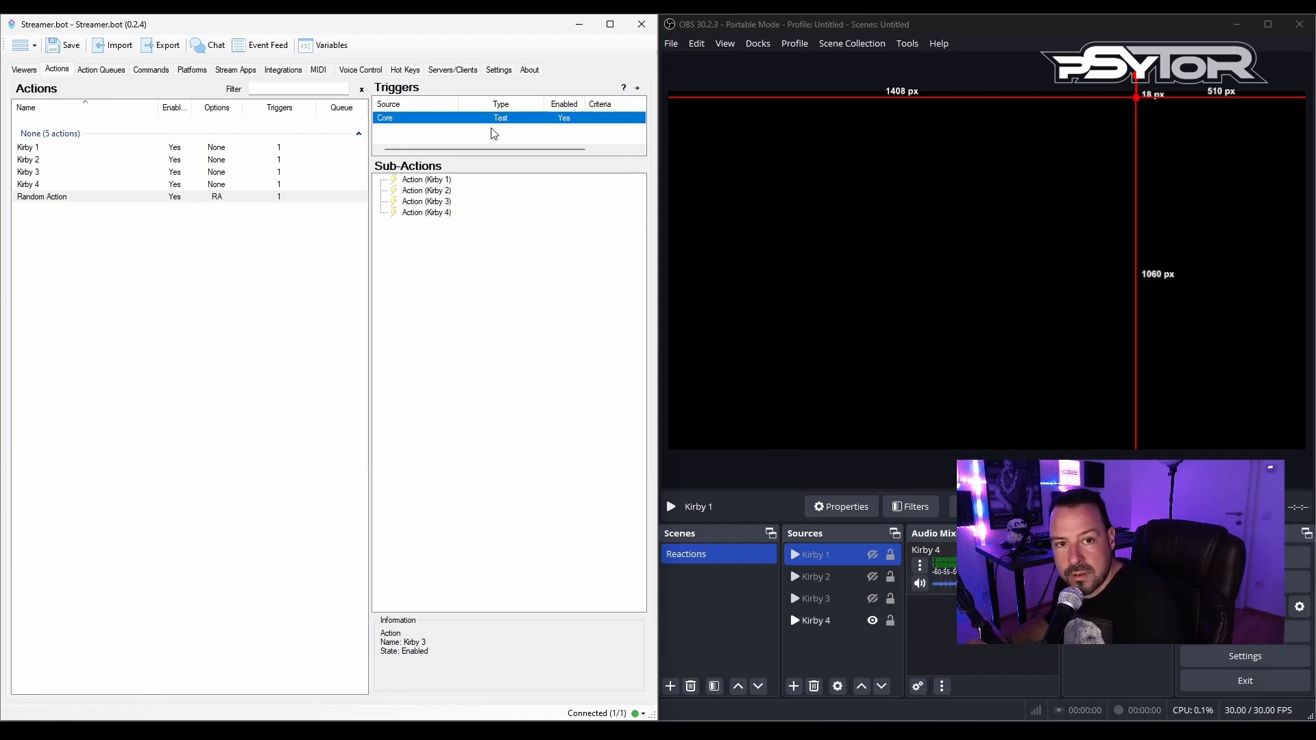
right_click(493, 119)
click(498, 125)
right_click(505, 118)
click(509, 124)
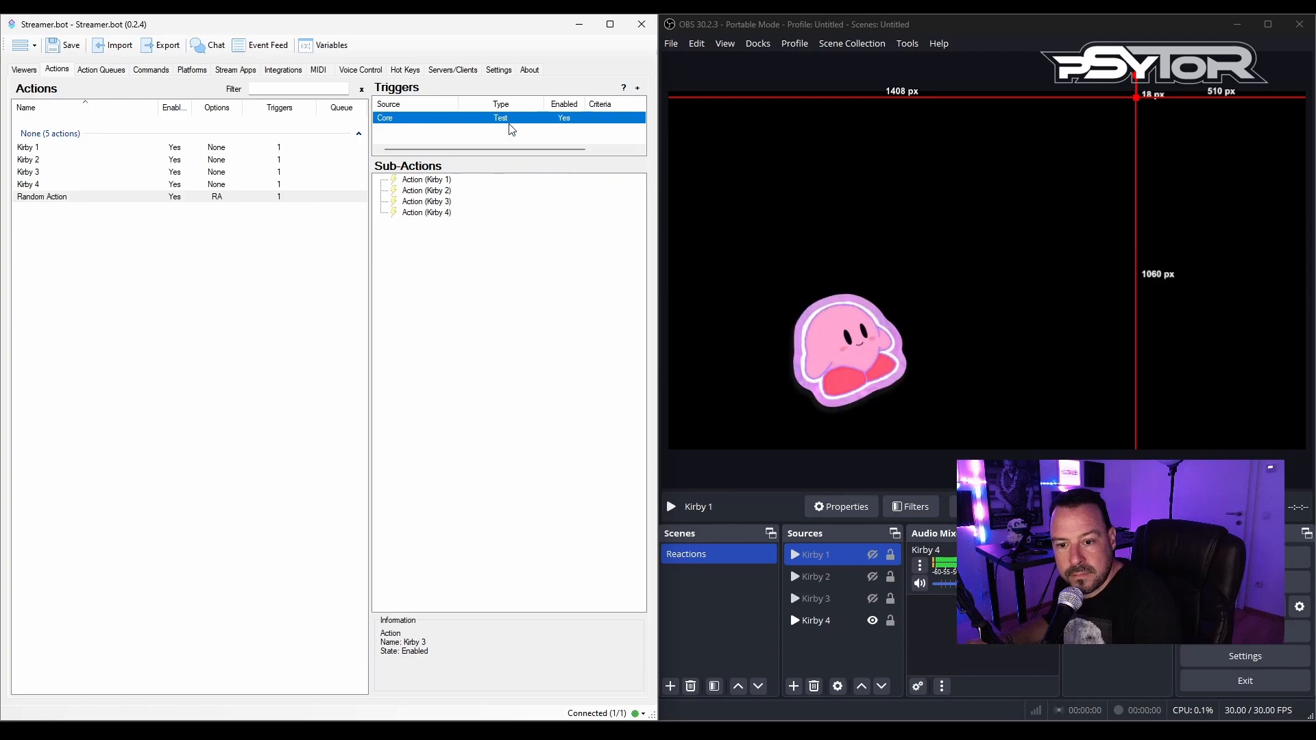
right_click(507, 118)
click(509, 124)
right_click(511, 118)
click(514, 124)
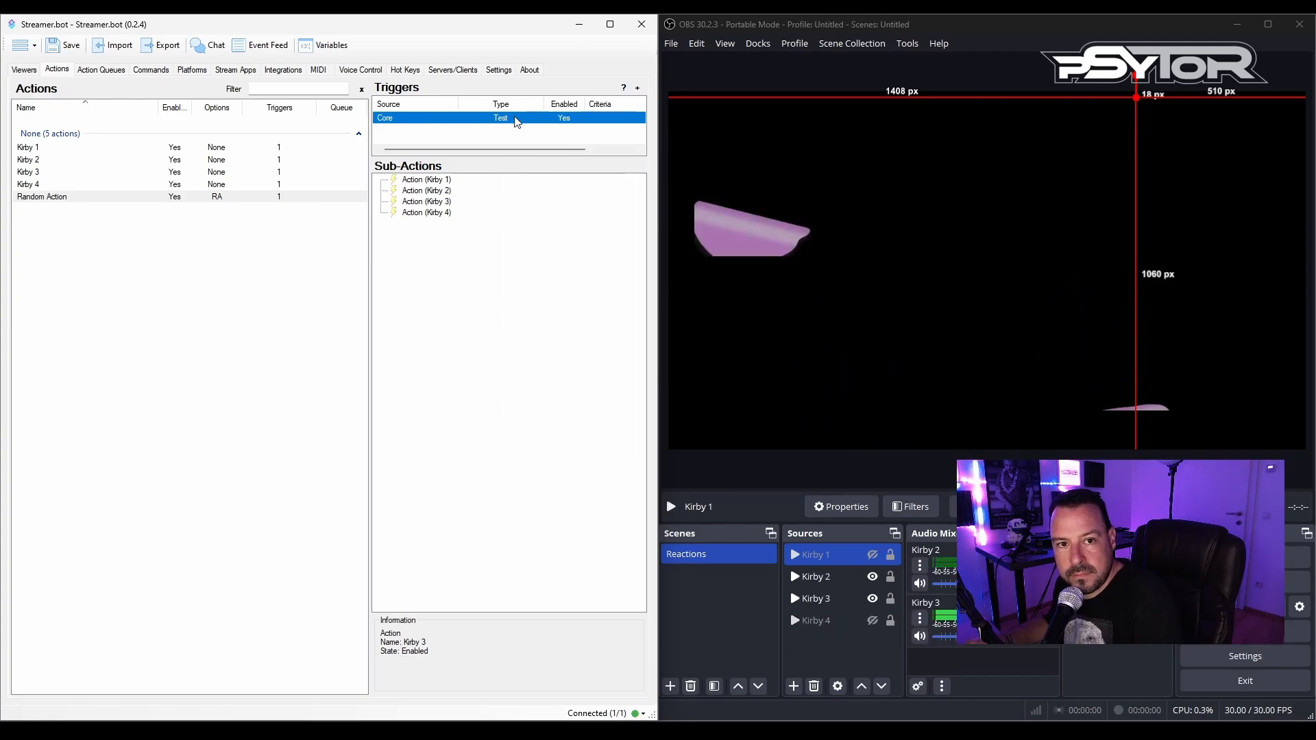
right_click(515, 118)
click(517, 124)
right_click(519, 118)
click(521, 125)
right_click(523, 118)
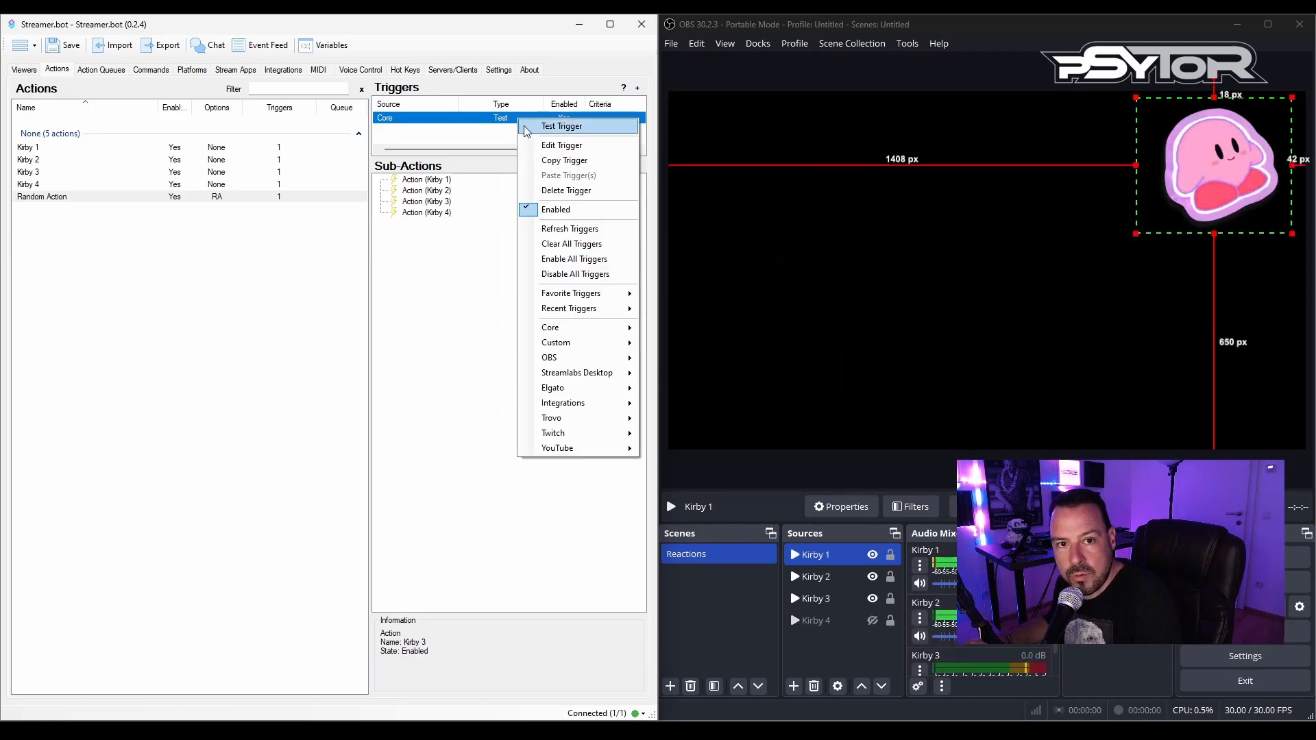
click(526, 125)
right_click(525, 117)
click(529, 124)
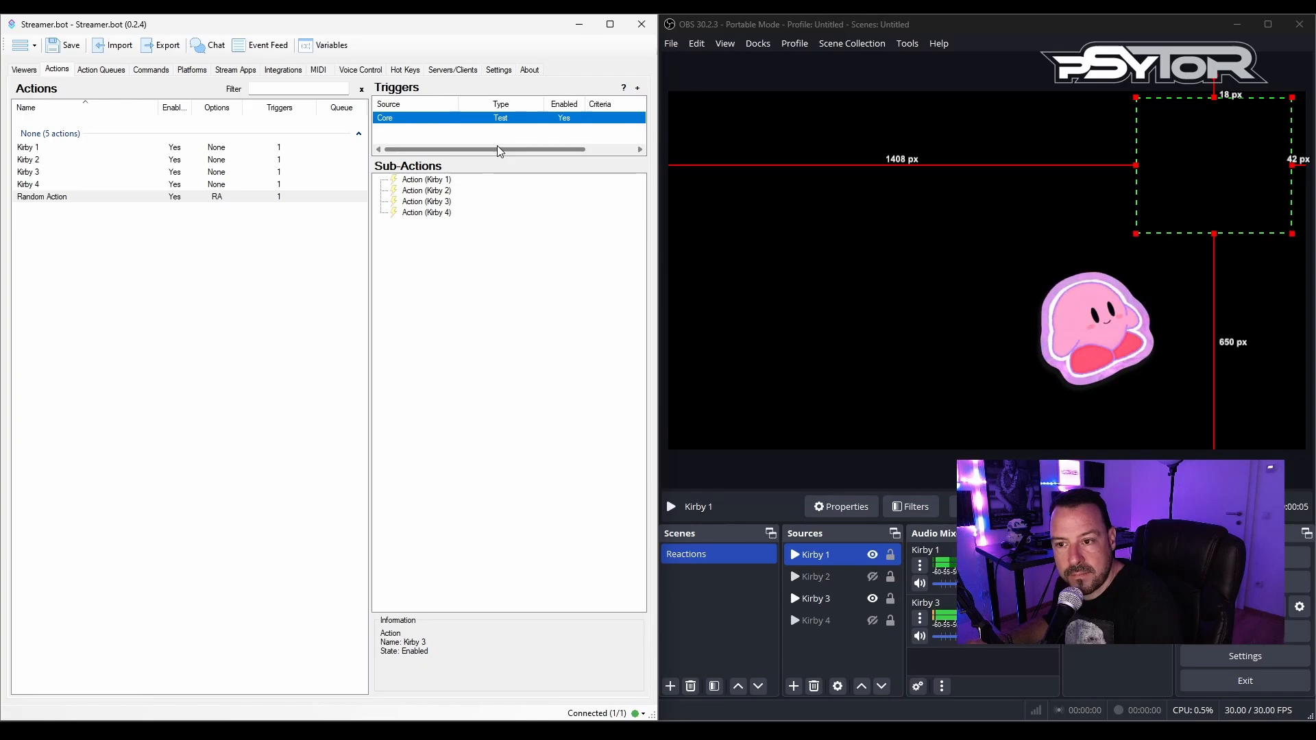
Review the weighted value of the Kirby 1 sub-action and its explanation.
right_click(446, 180)
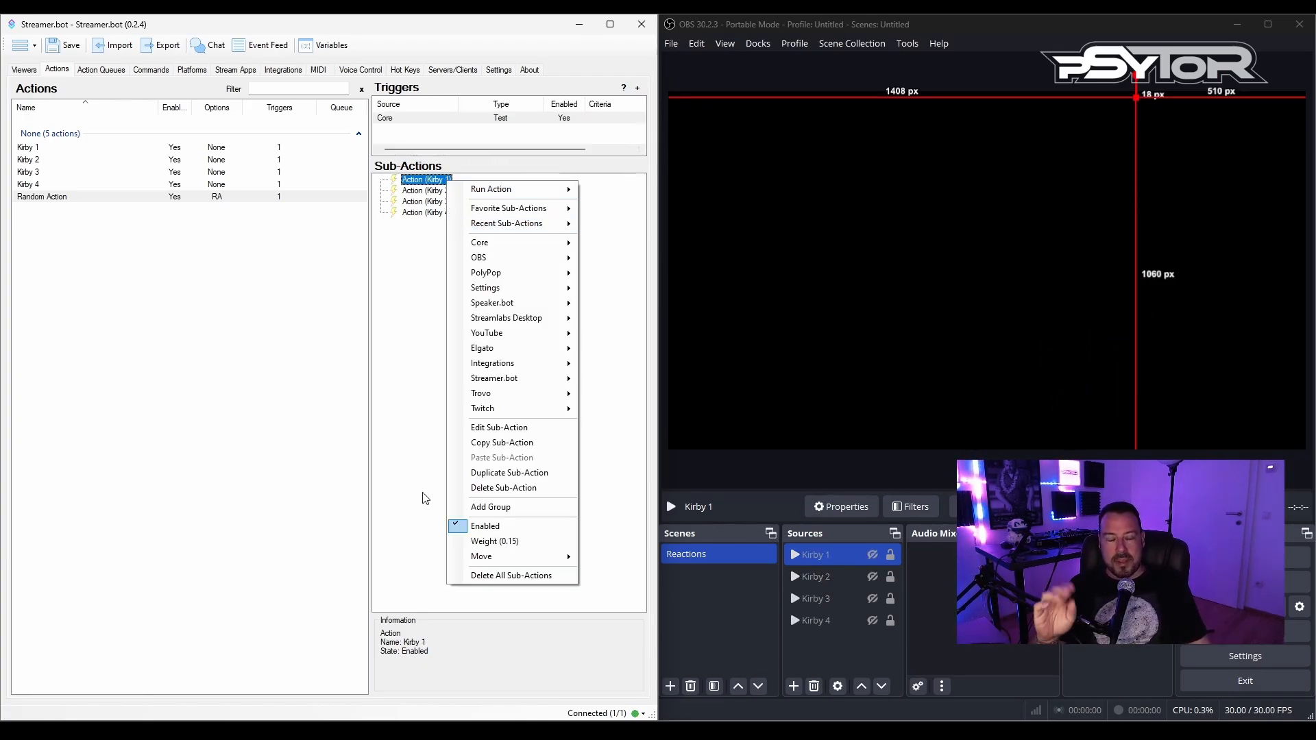
click(429, 456)
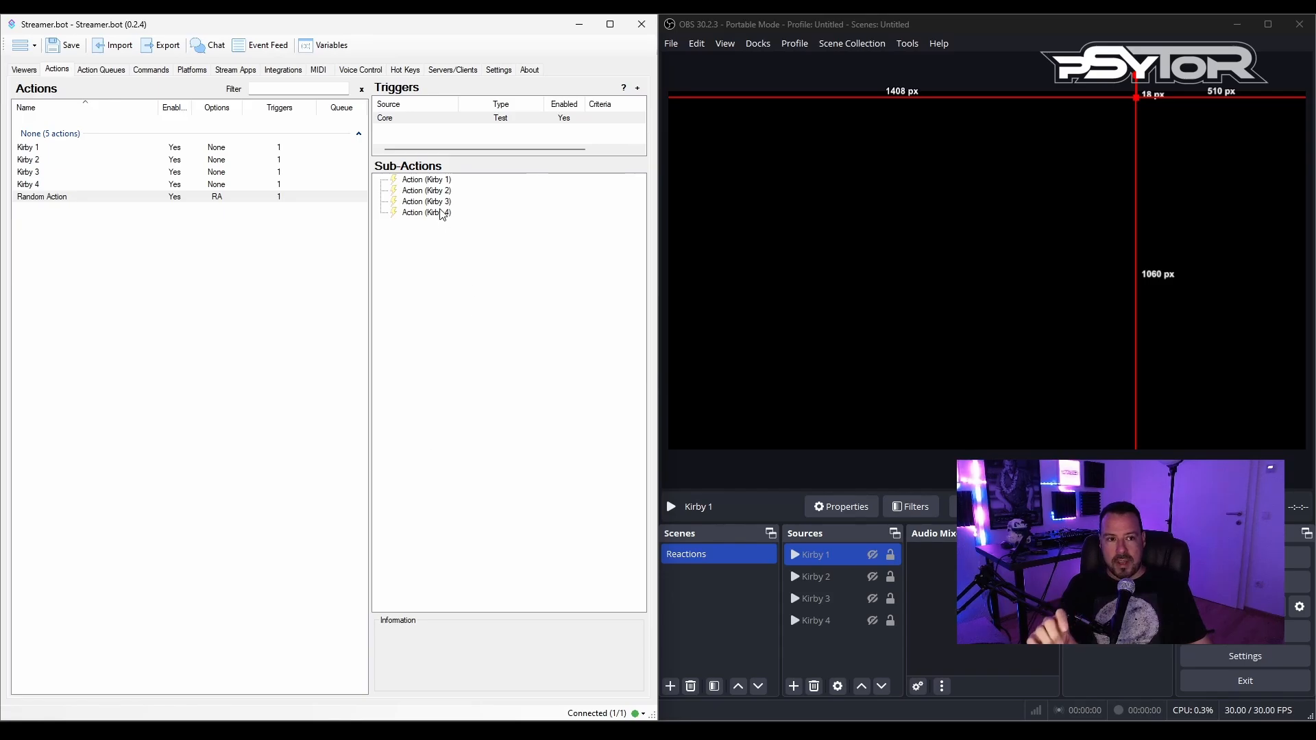
right_click(449, 181)
click(472, 542)
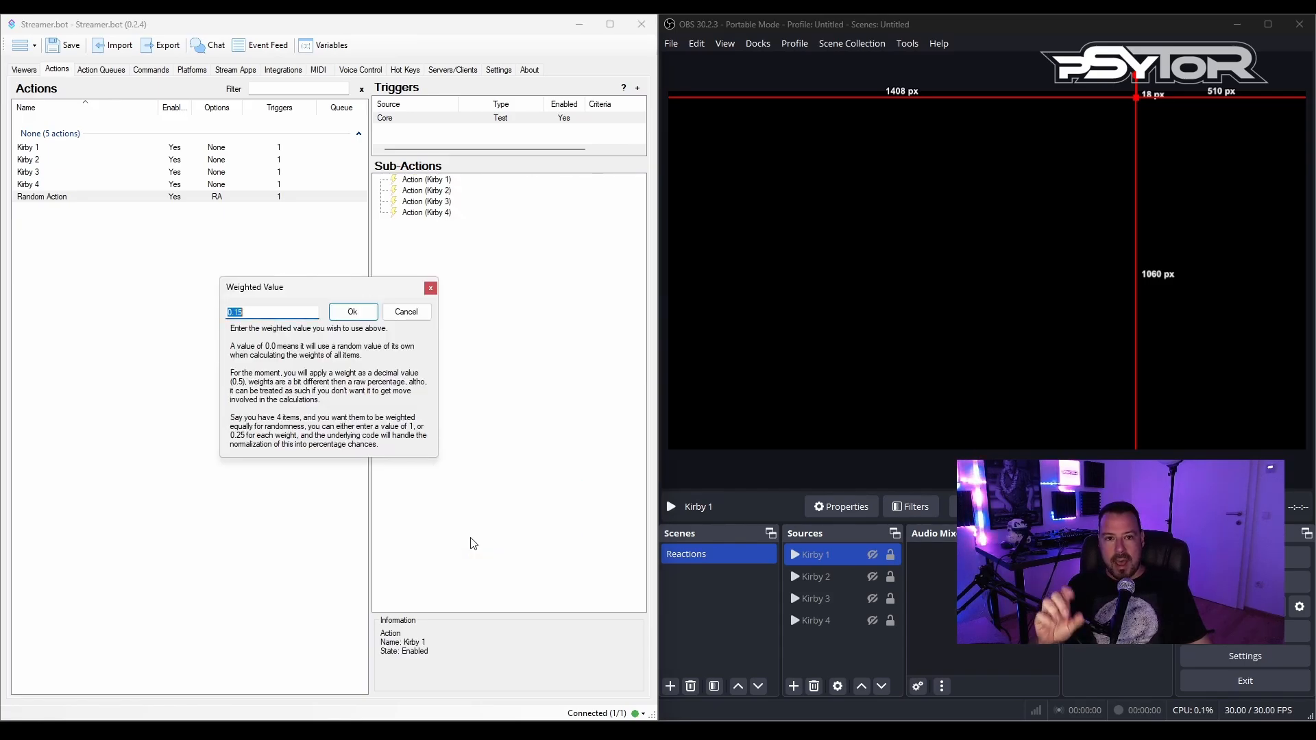
click(352, 312)
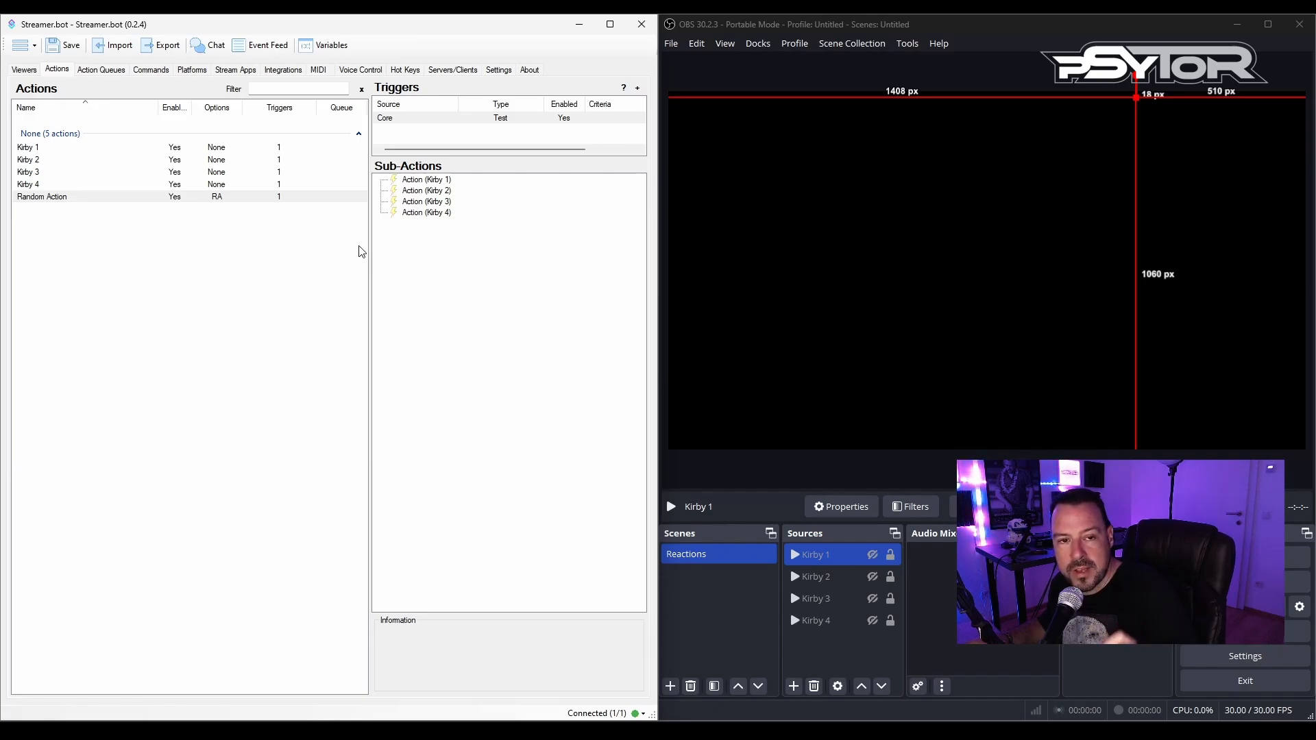
Add a new sub-action group to Random Action and enable the Random option on the group.
right_click(415, 255)
click(474, 459)
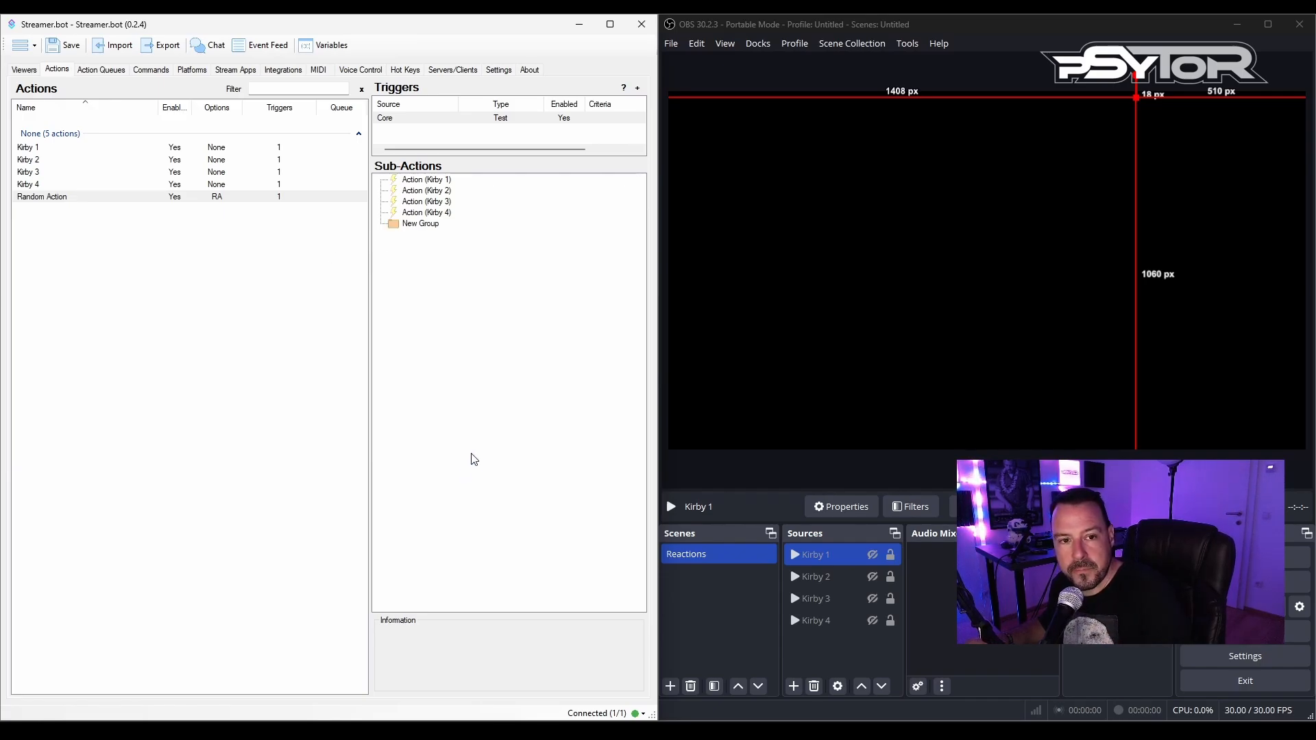
click(431, 225)
right_click(426, 222)
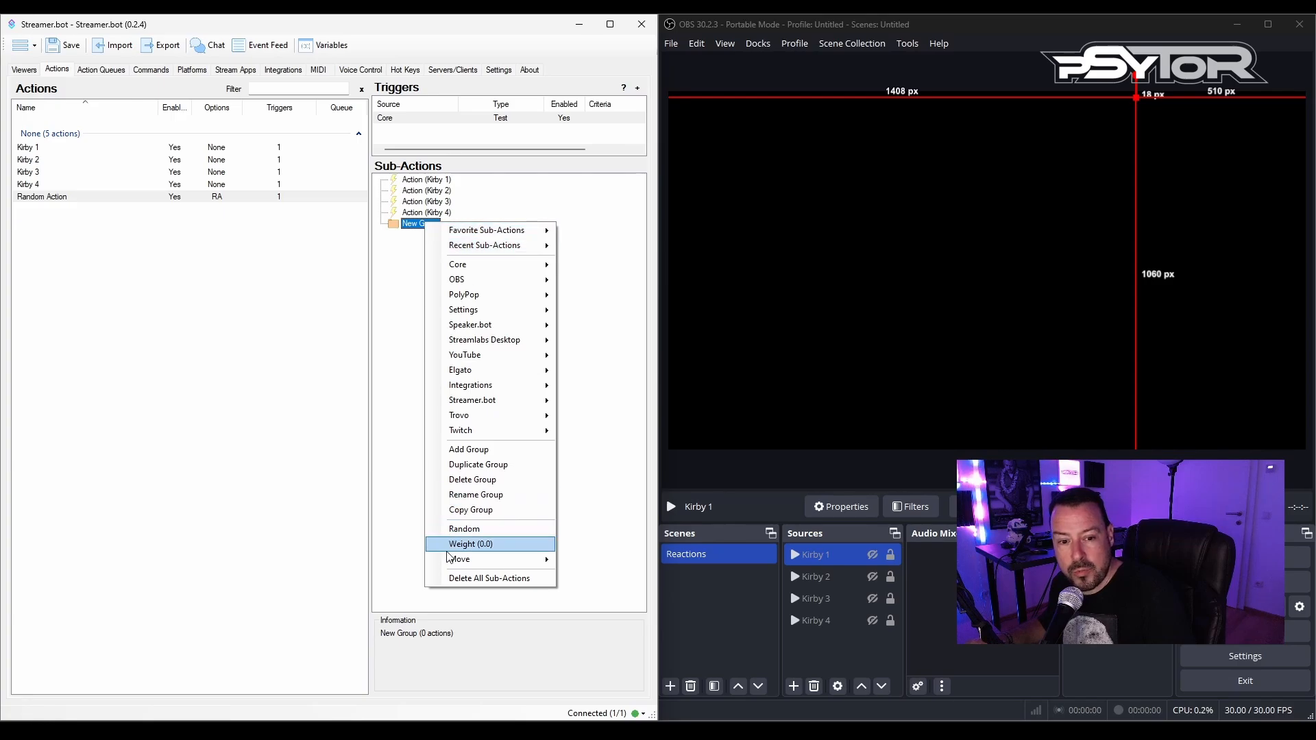
click(466, 530)
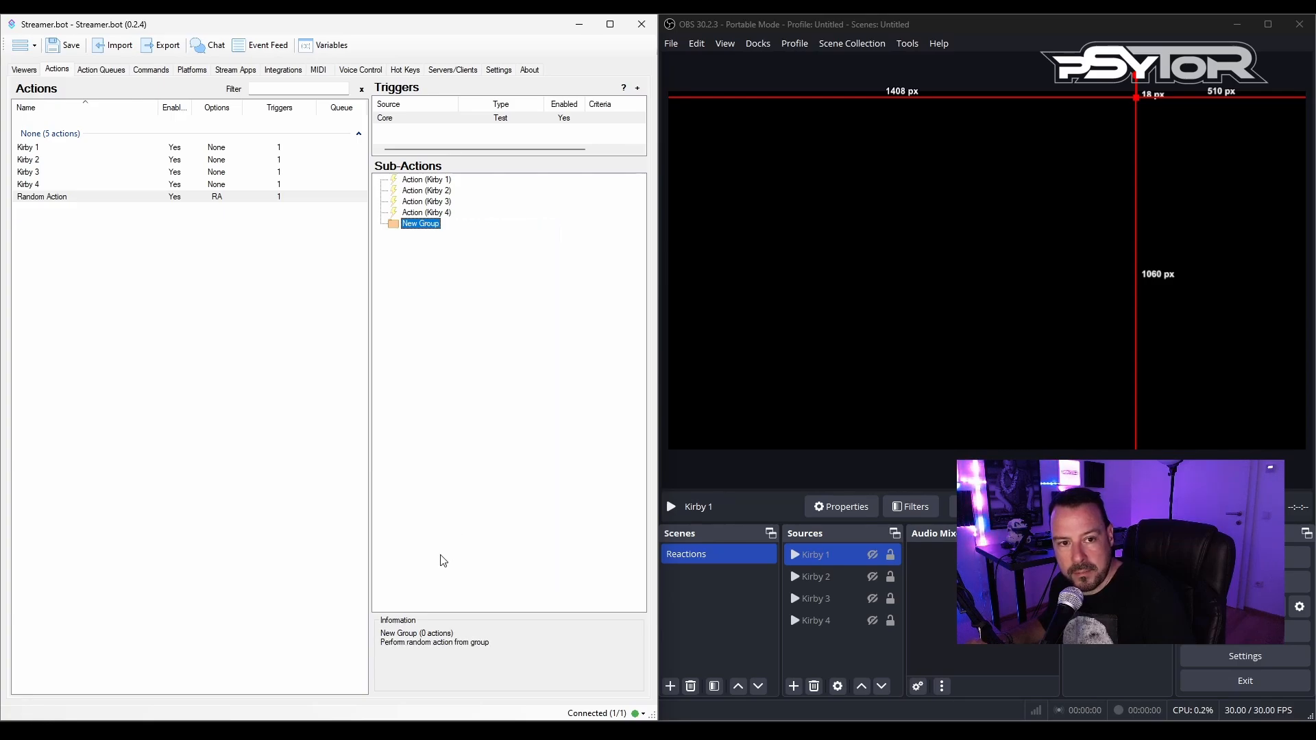
Disable the Random option on the Random Action itself and recheck its options.
click(178, 197)
right_click(171, 198)
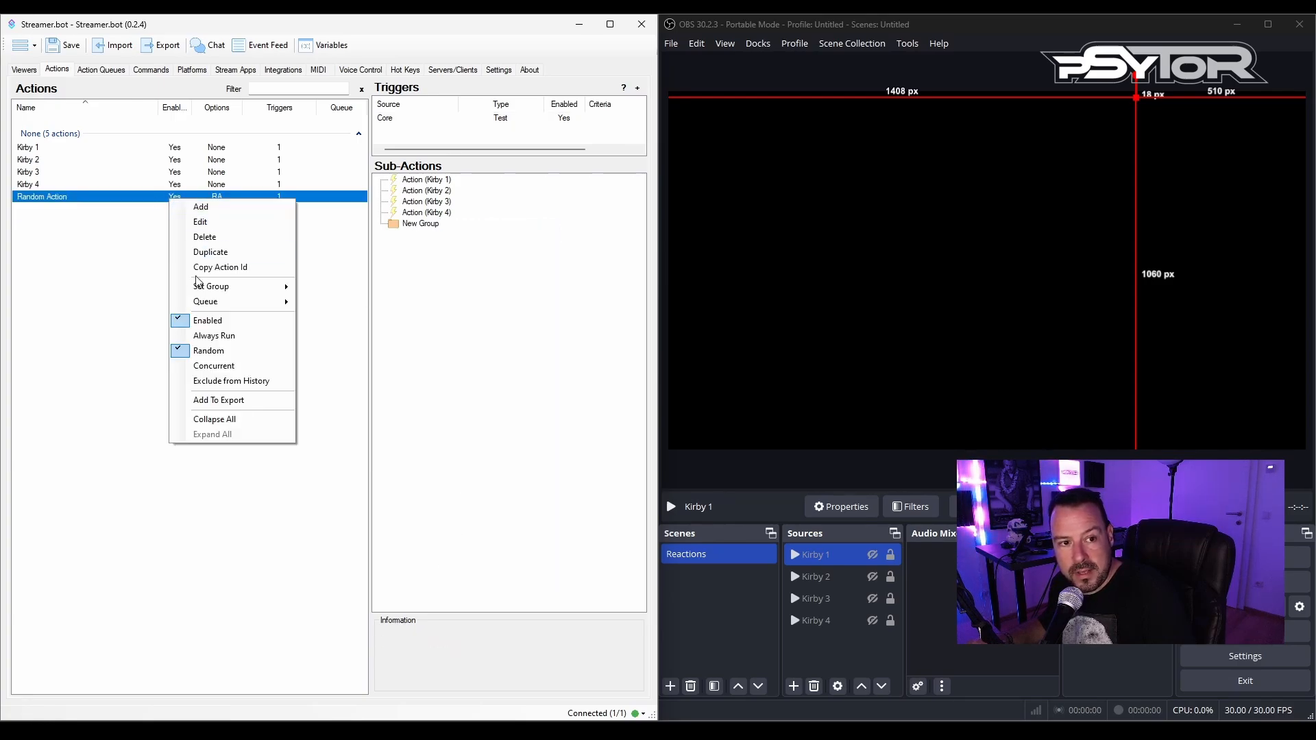
click(208, 350)
right_click(197, 195)
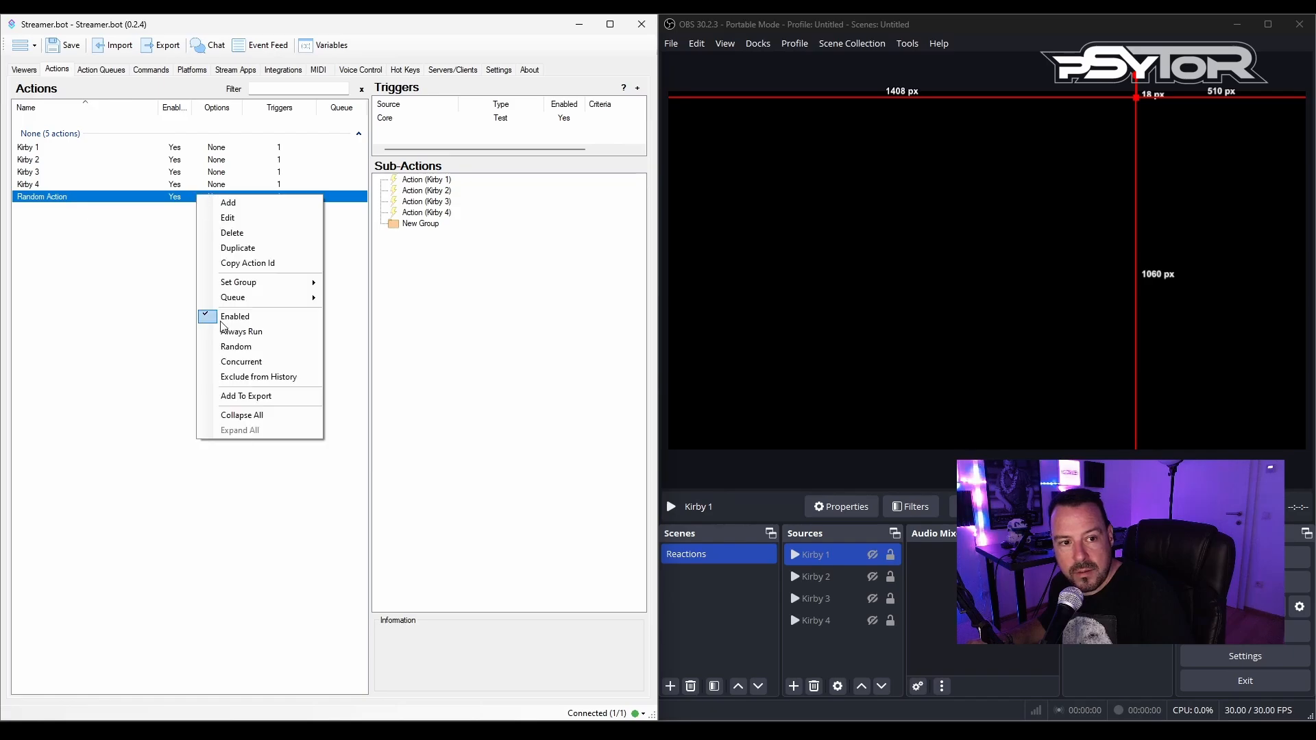
Rename the new sub-action group to Random.
click(423, 230)
click(423, 225)
right_click(424, 227)
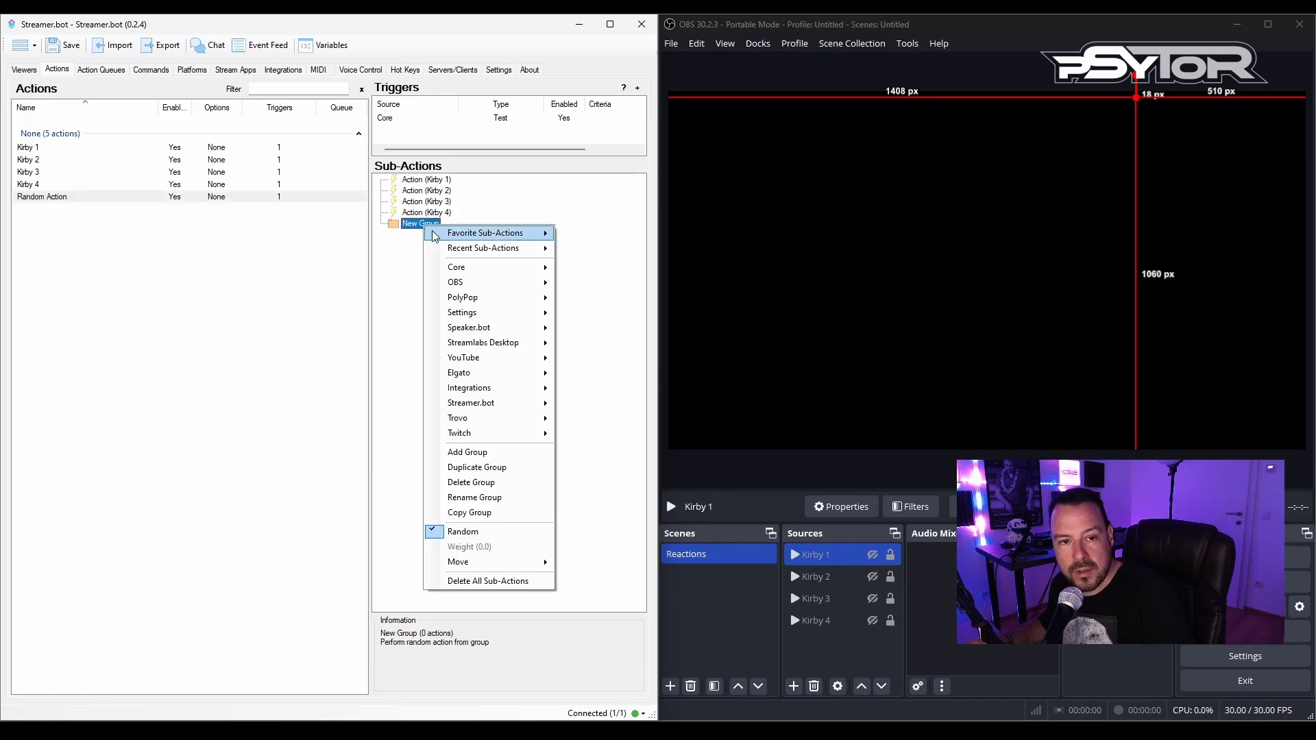
click(475, 497)
text(Ra)
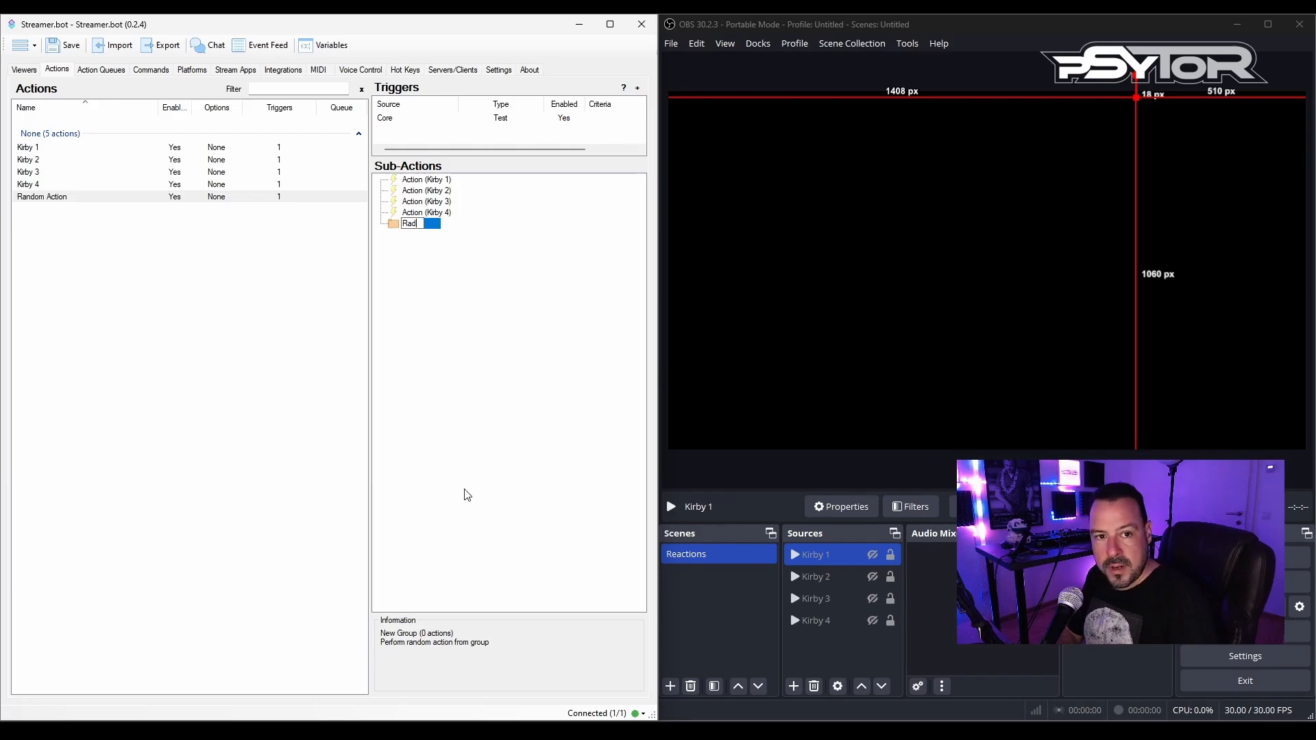
text(ndom)
key(Return)
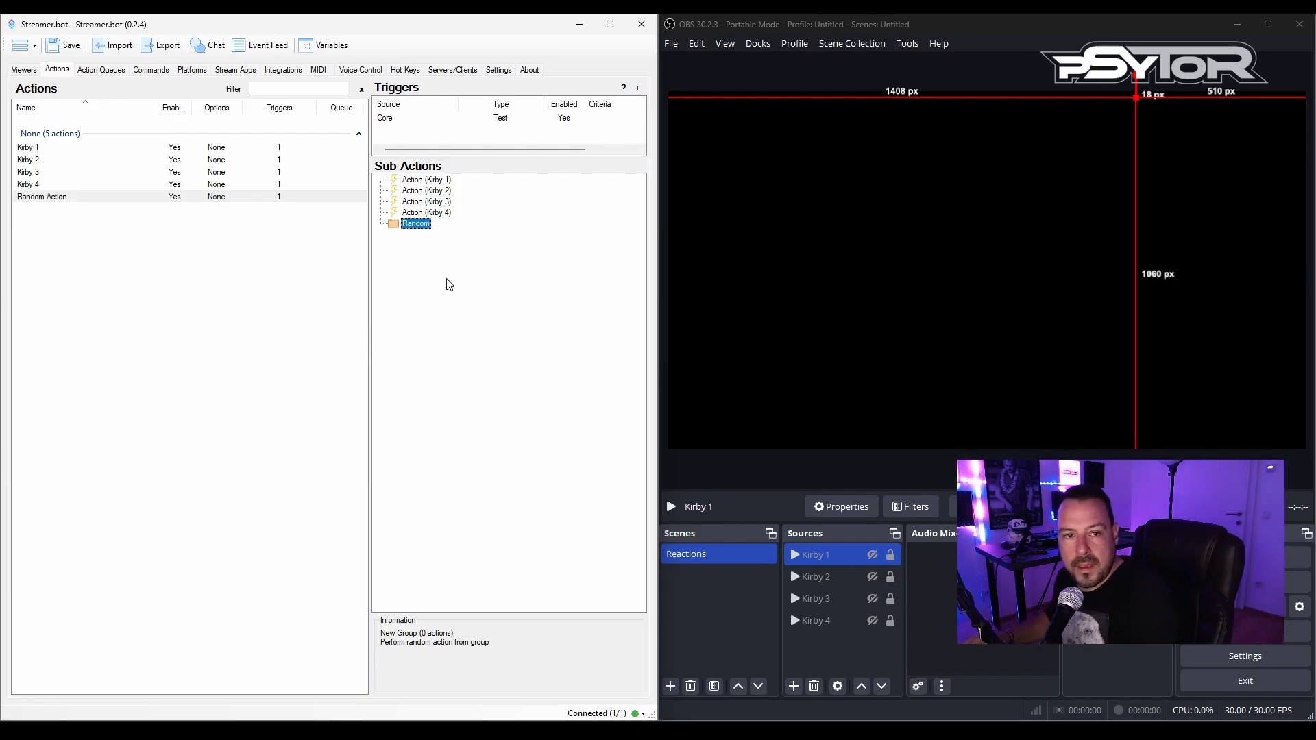
Check the Random group's options and move the Kirby 1, Kirby 2, Kirby 3 and Kirby 4 sub-actions into the group.
right_click(423, 226)
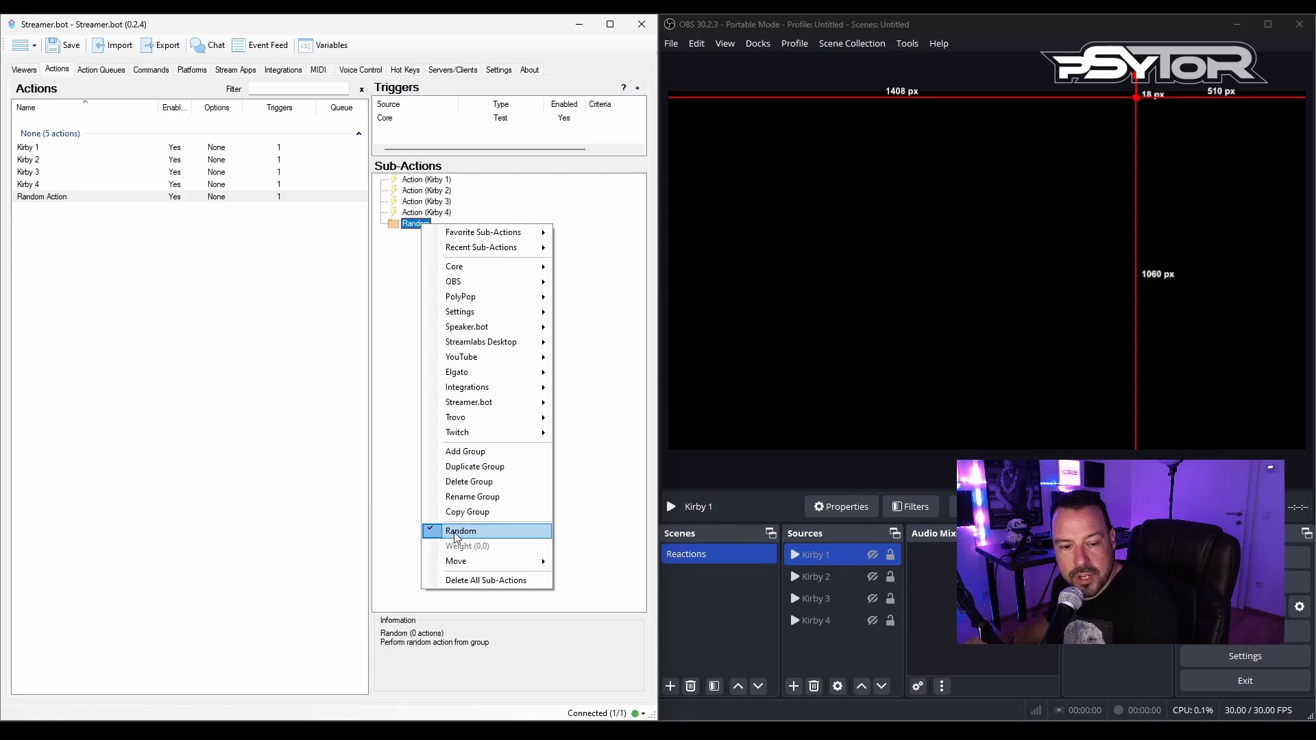
click(400, 358)
click(433, 213)
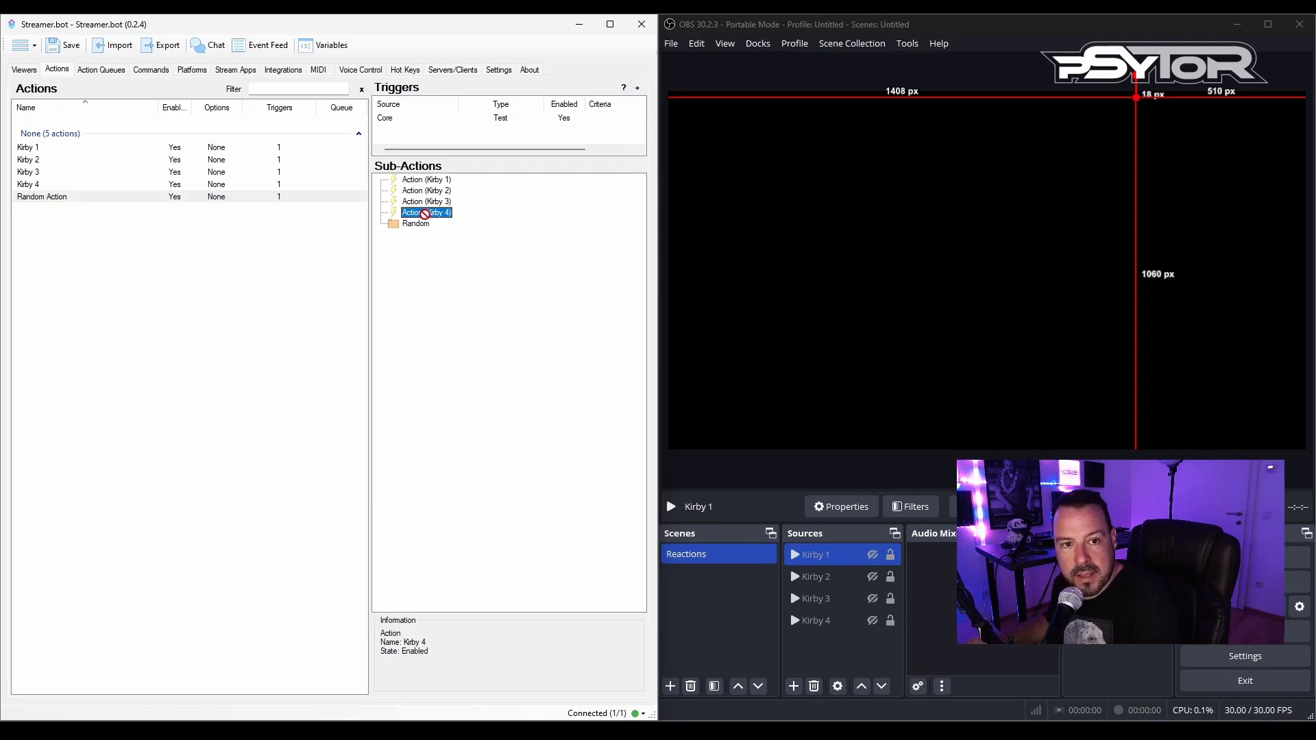
drag(422, 229, 442, 195)
Run the Test trigger several times to check which Kirby sources the Random group shows in OBS.
right_click(493, 116)
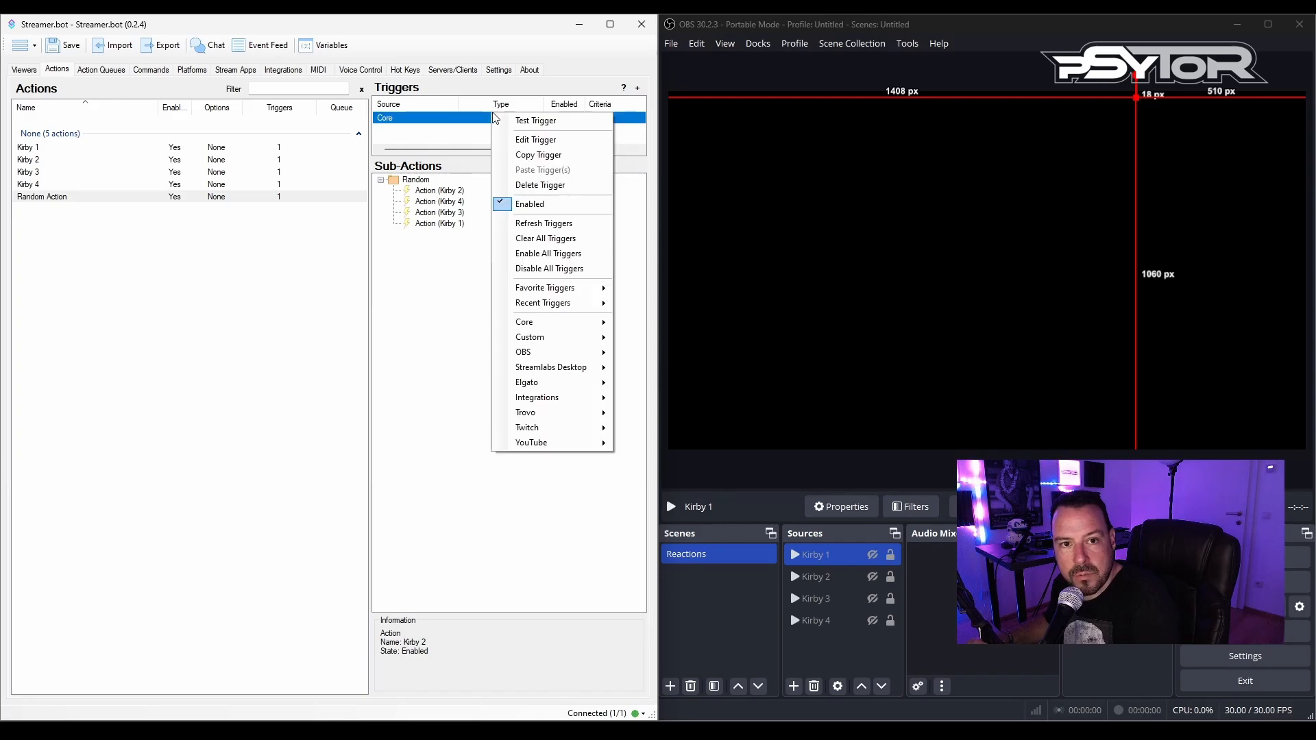
click(499, 121)
right_click(506, 117)
click(521, 122)
right_click(518, 118)
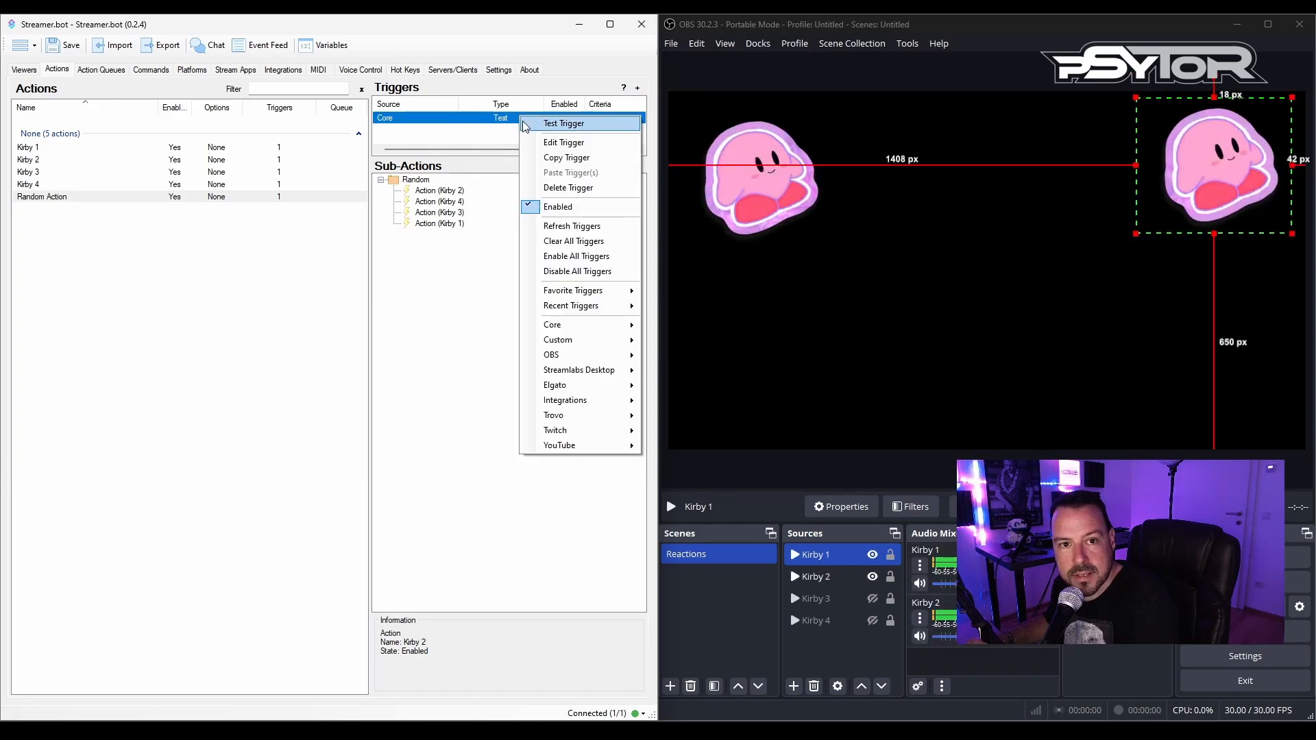
click(523, 123)
right_click(523, 120)
click(537, 119)
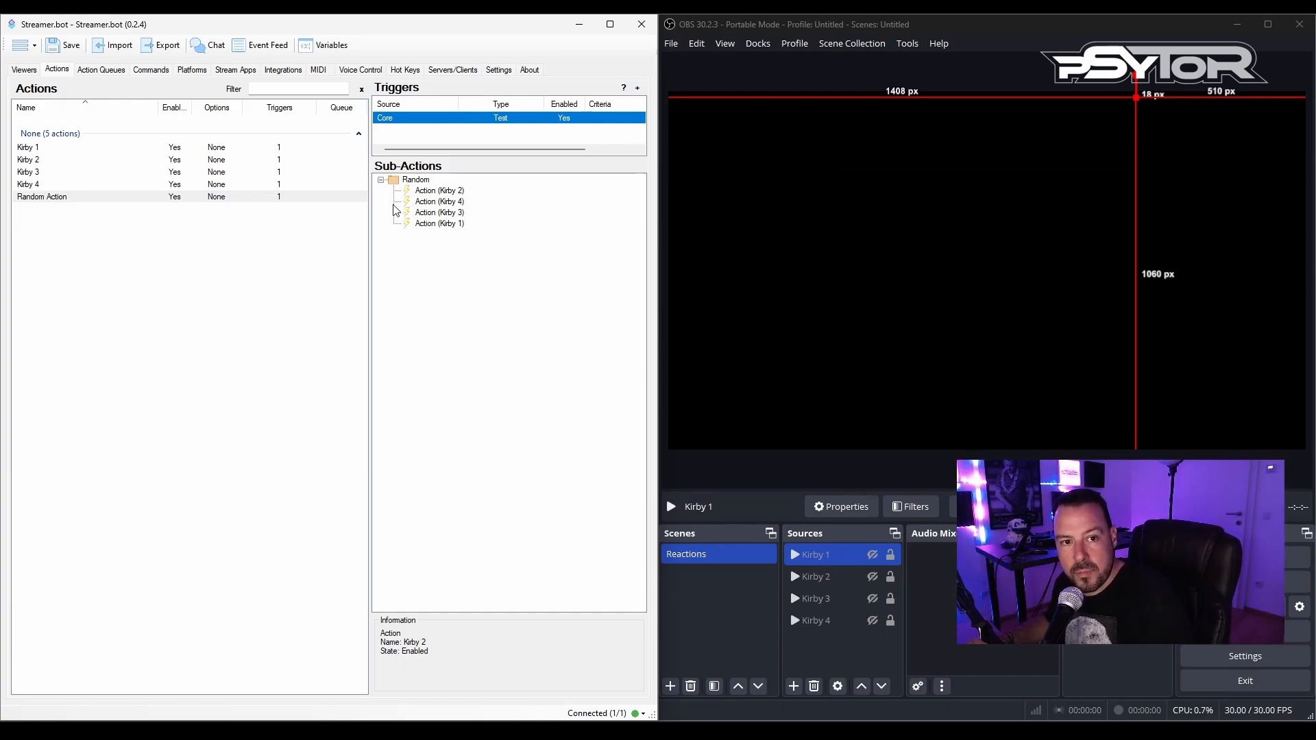
Collapse the Random sub-action group and open the options of Random Action.
double_click(394, 182)
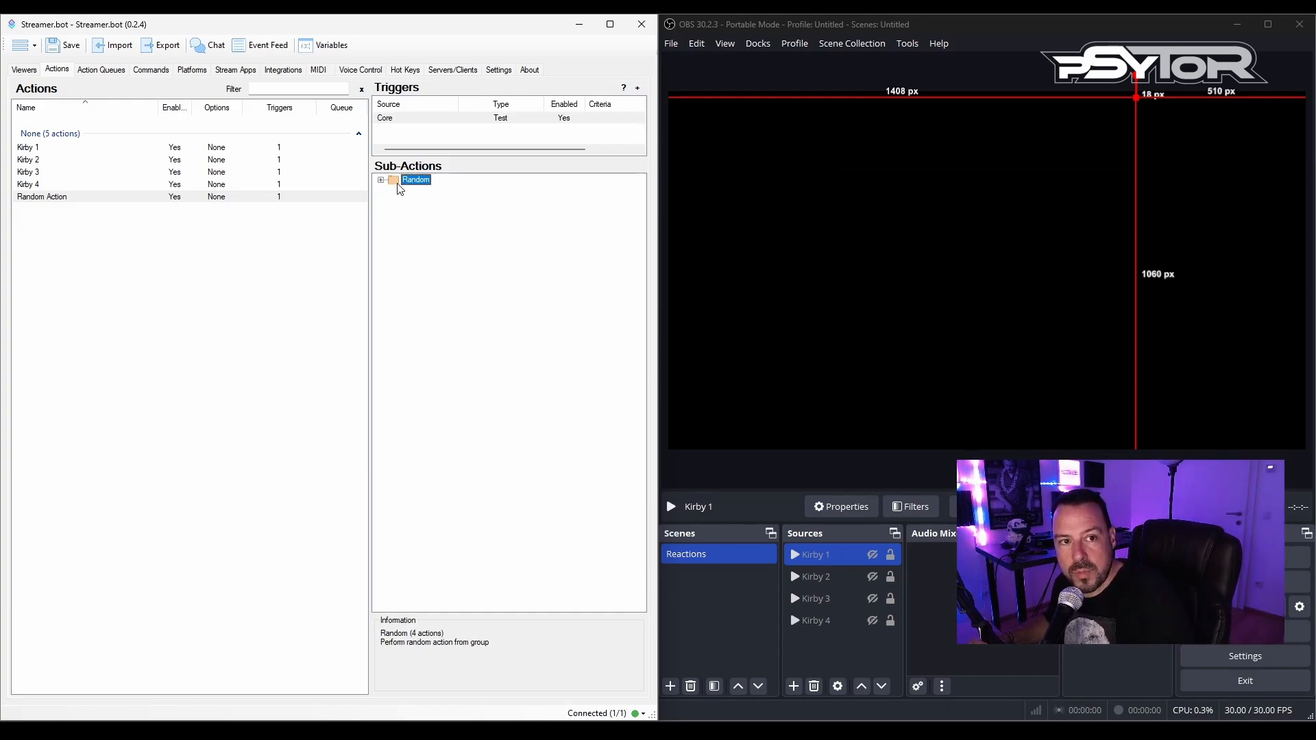
click(136, 197)
right_click(138, 199)
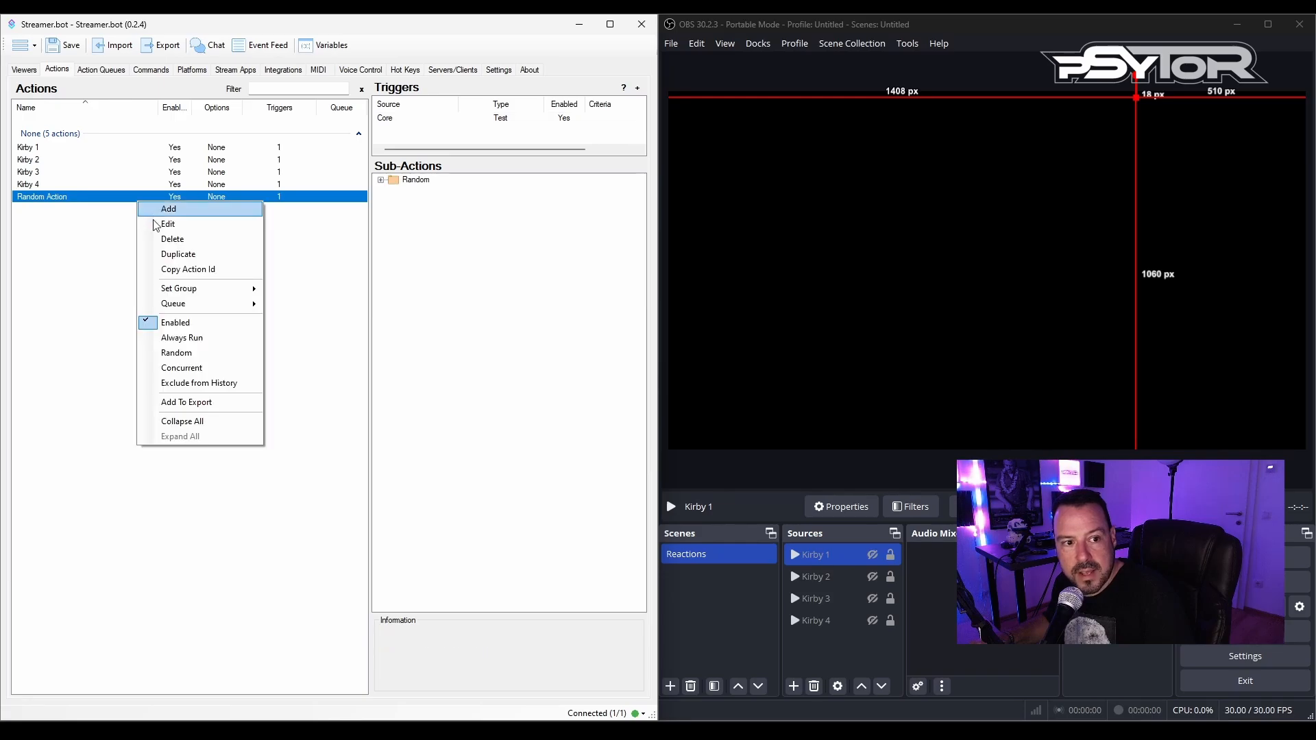